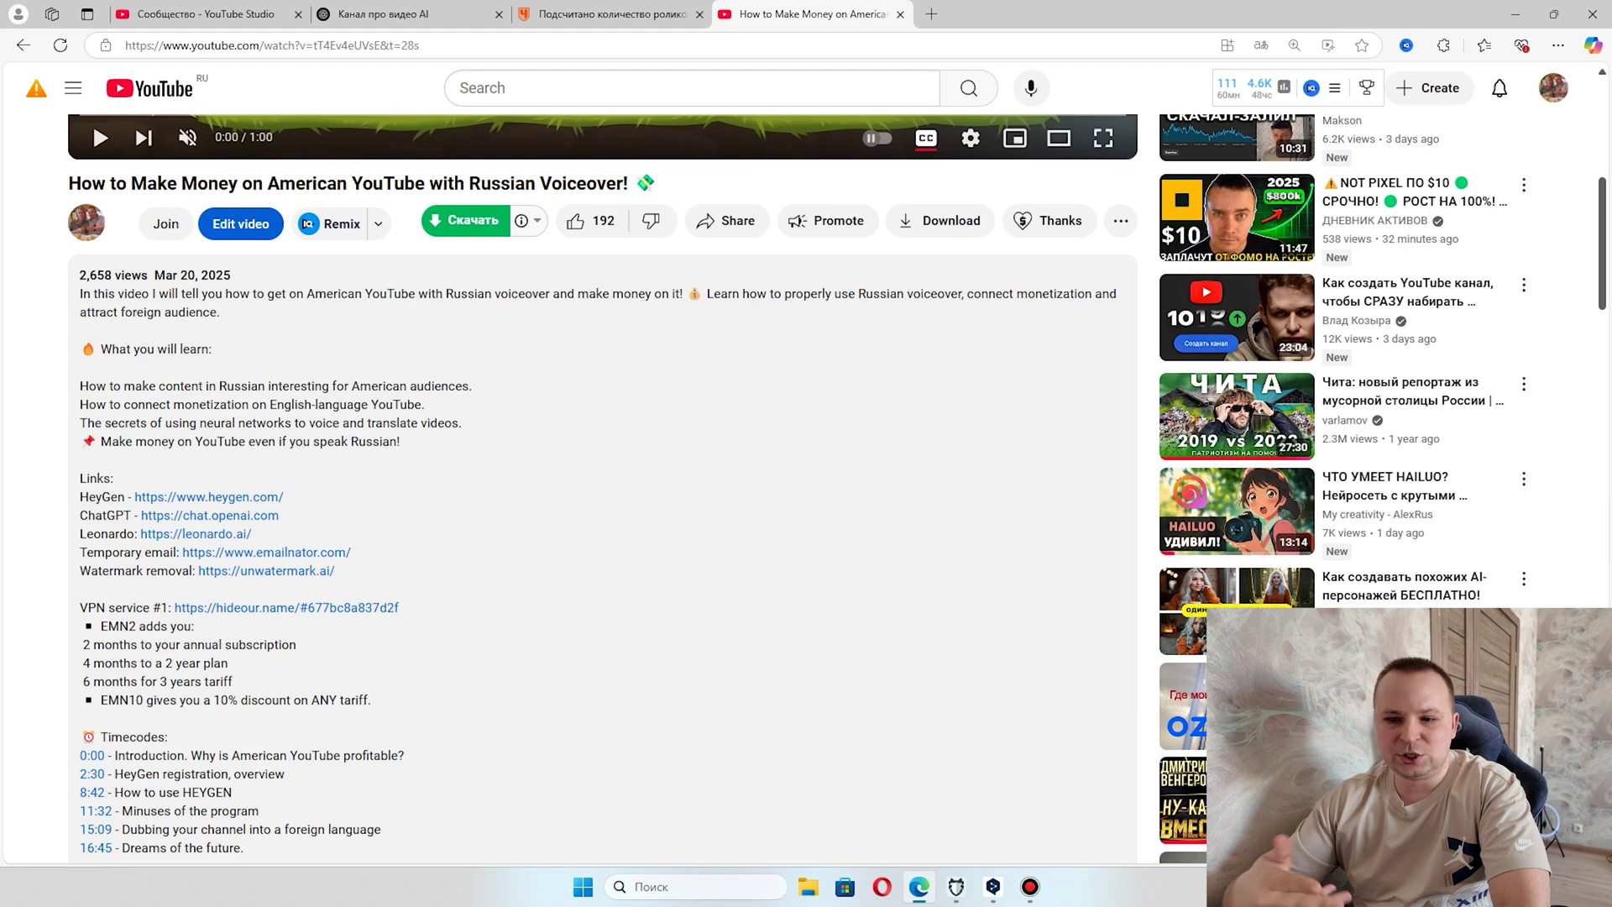
Look through the American YouTube video's description, chapters and comments, and leave the video page
scroll(92, 122, "down", 3)
scroll(603, 487, "down", 3)
scroll(603, 487, "up", 10)
scroll(603, 487, "down", 17)
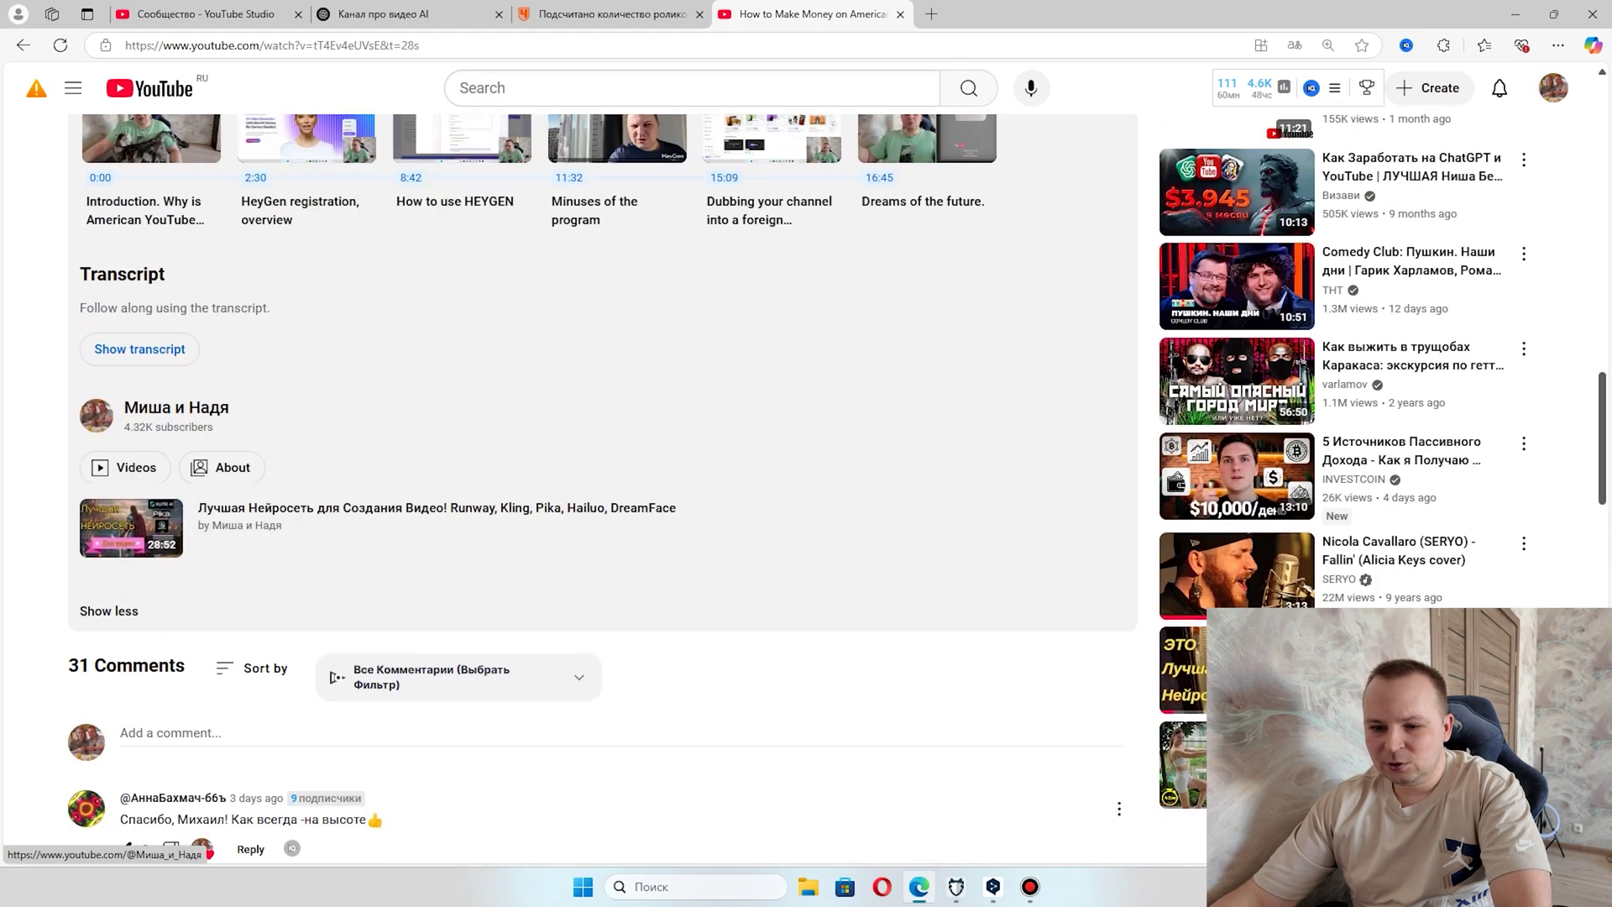
scroll(93, 123, "down", 8)
scroll(92, 122, "up", 20)
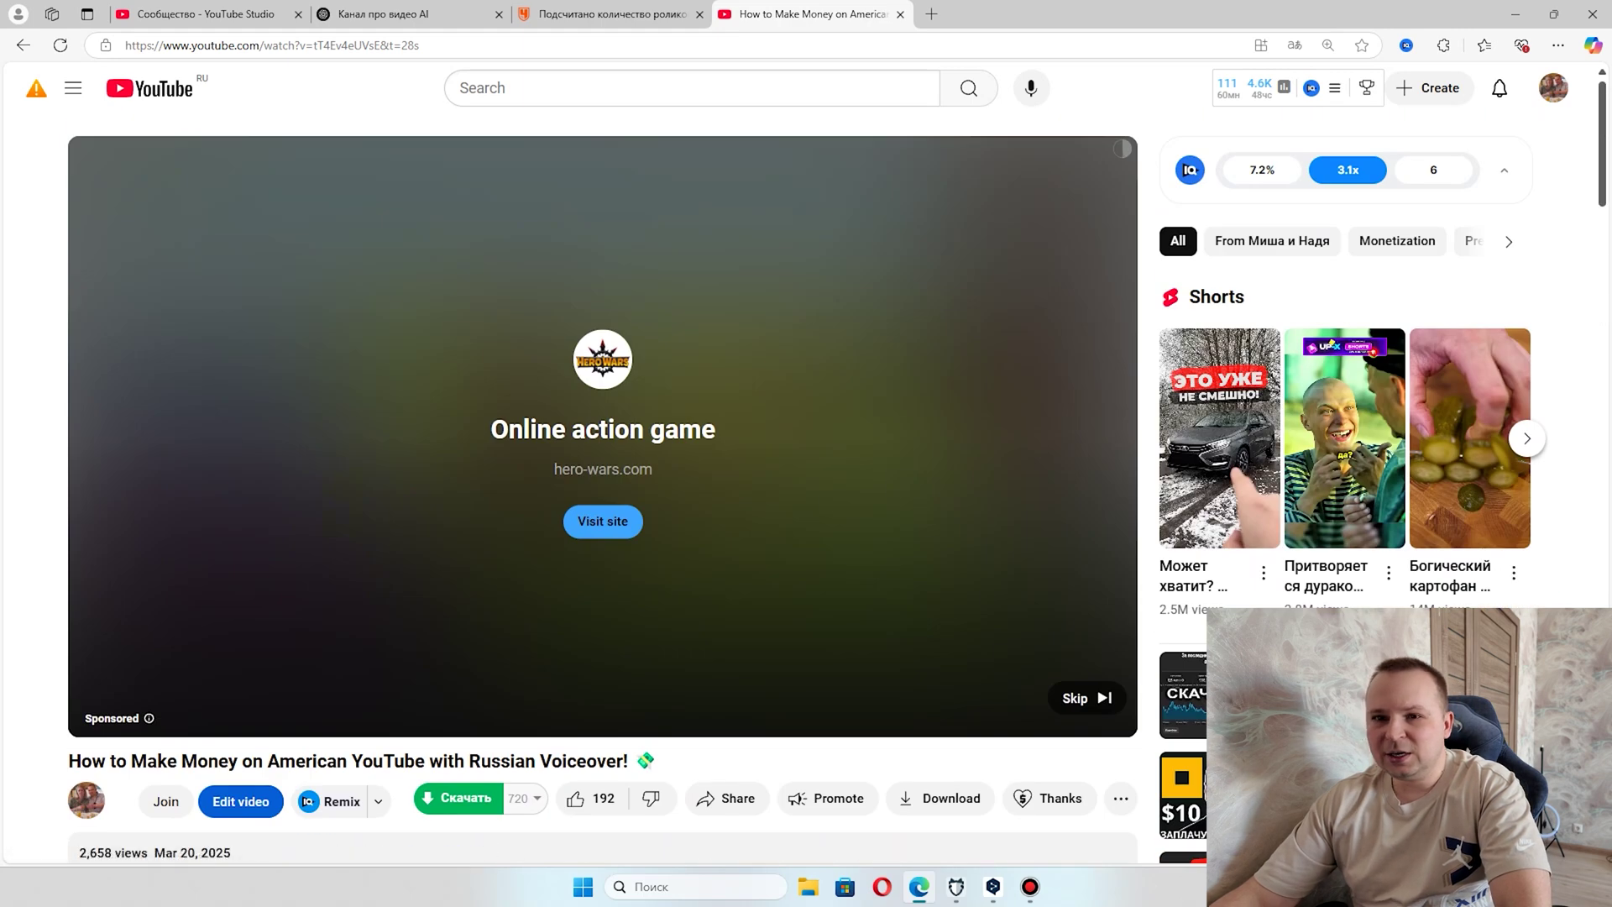
left_click(23, 46)
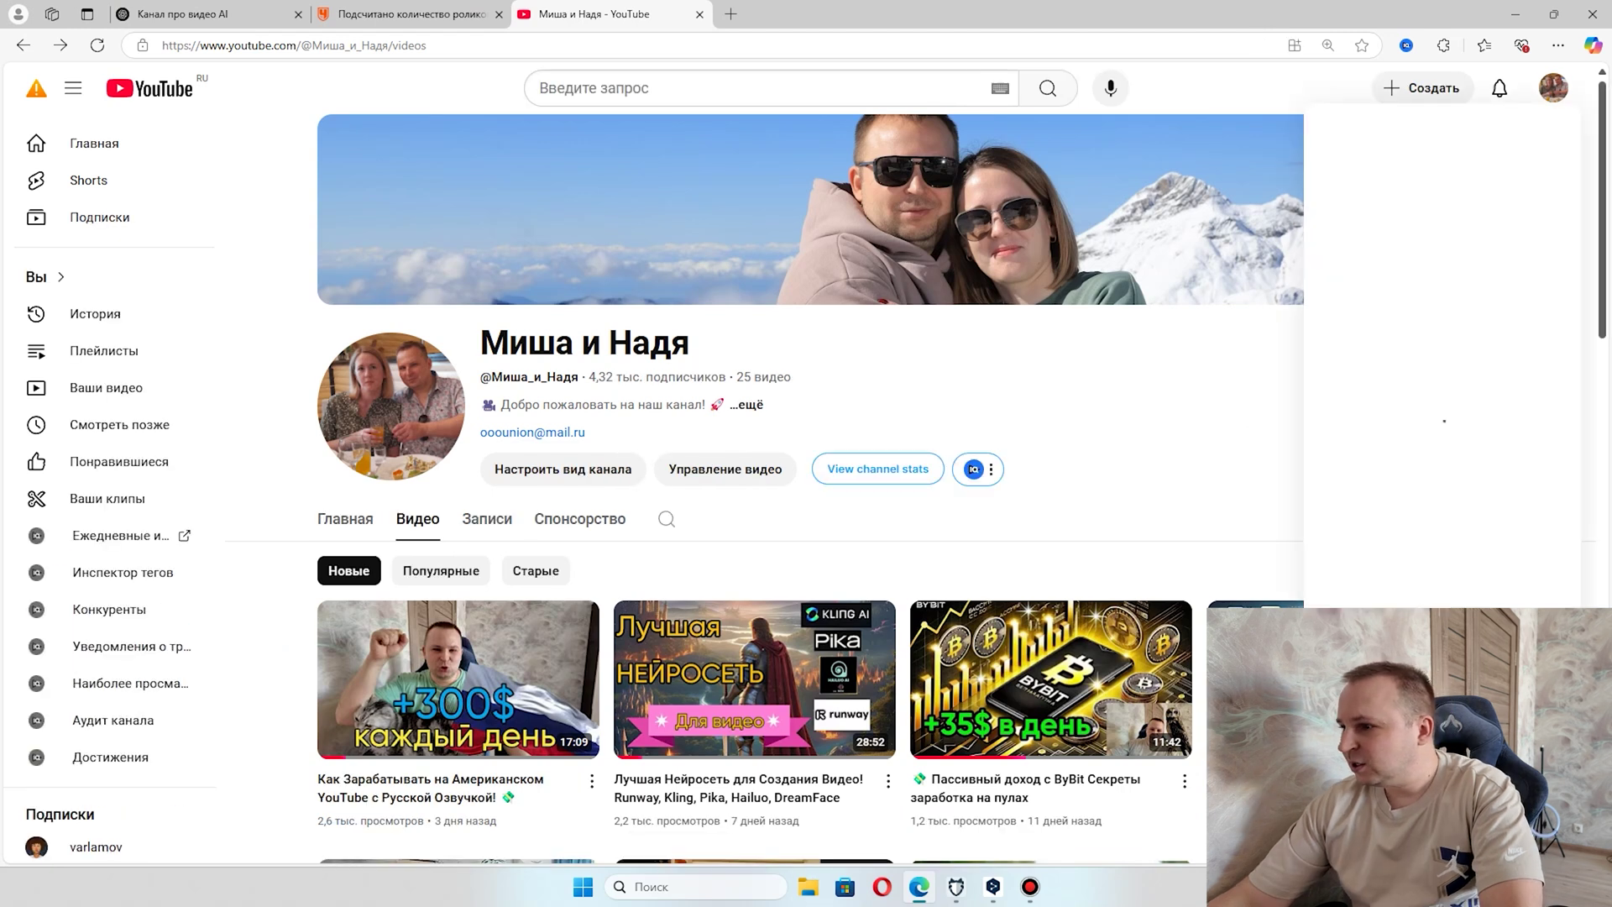
Open the channel's profile settings in YouTube Studio and bring up the channel description
left_click(1553, 88)
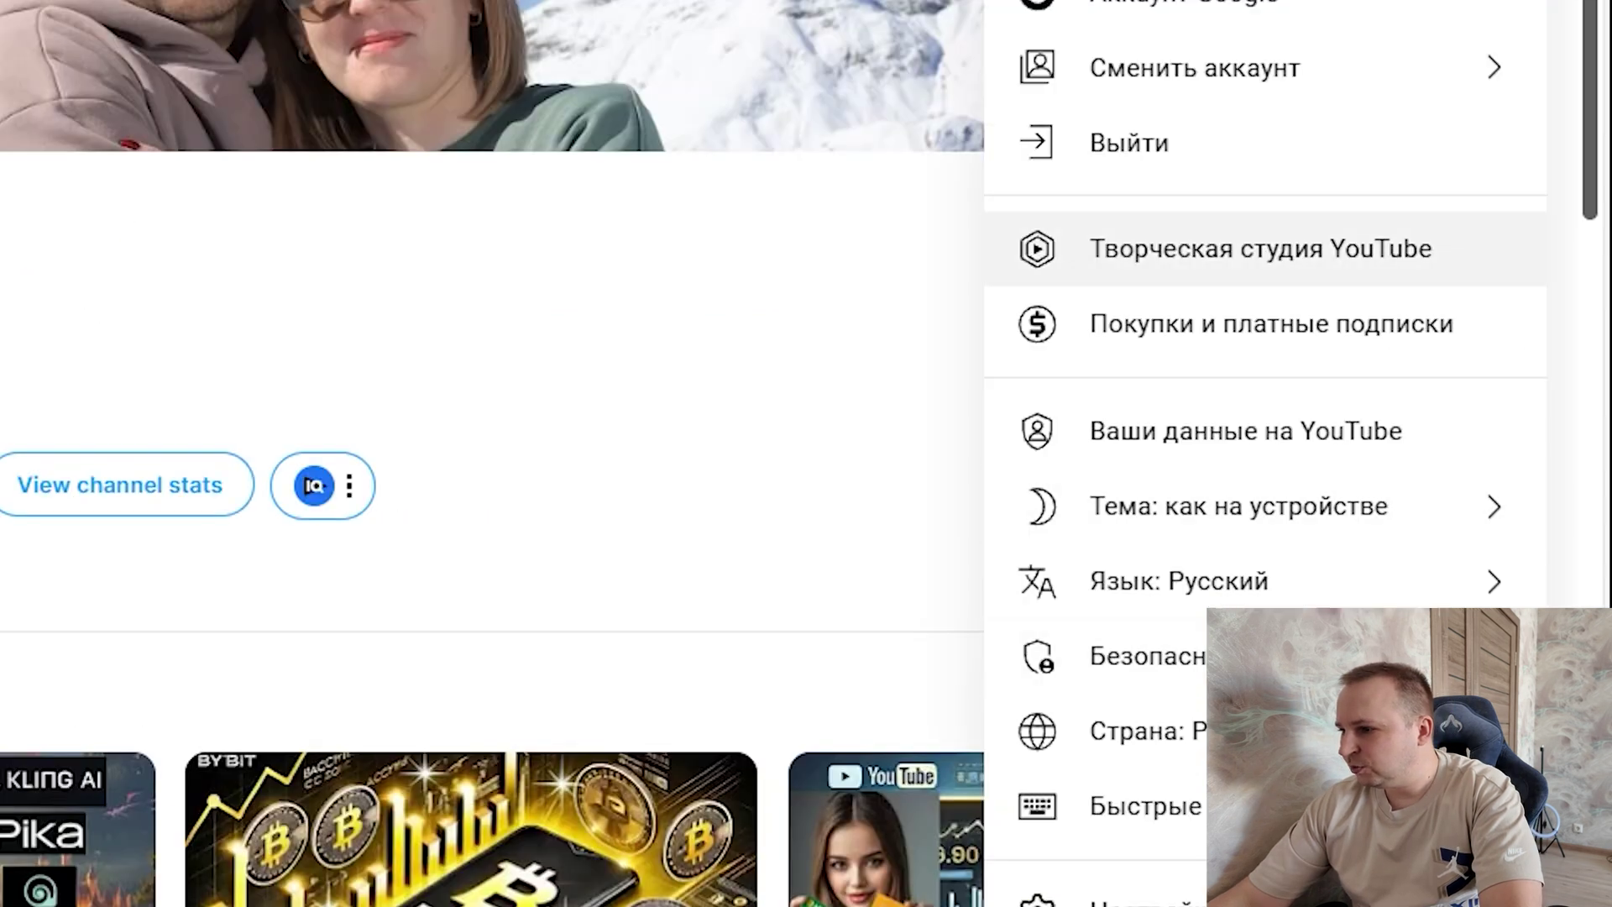
left_click(1217, 249)
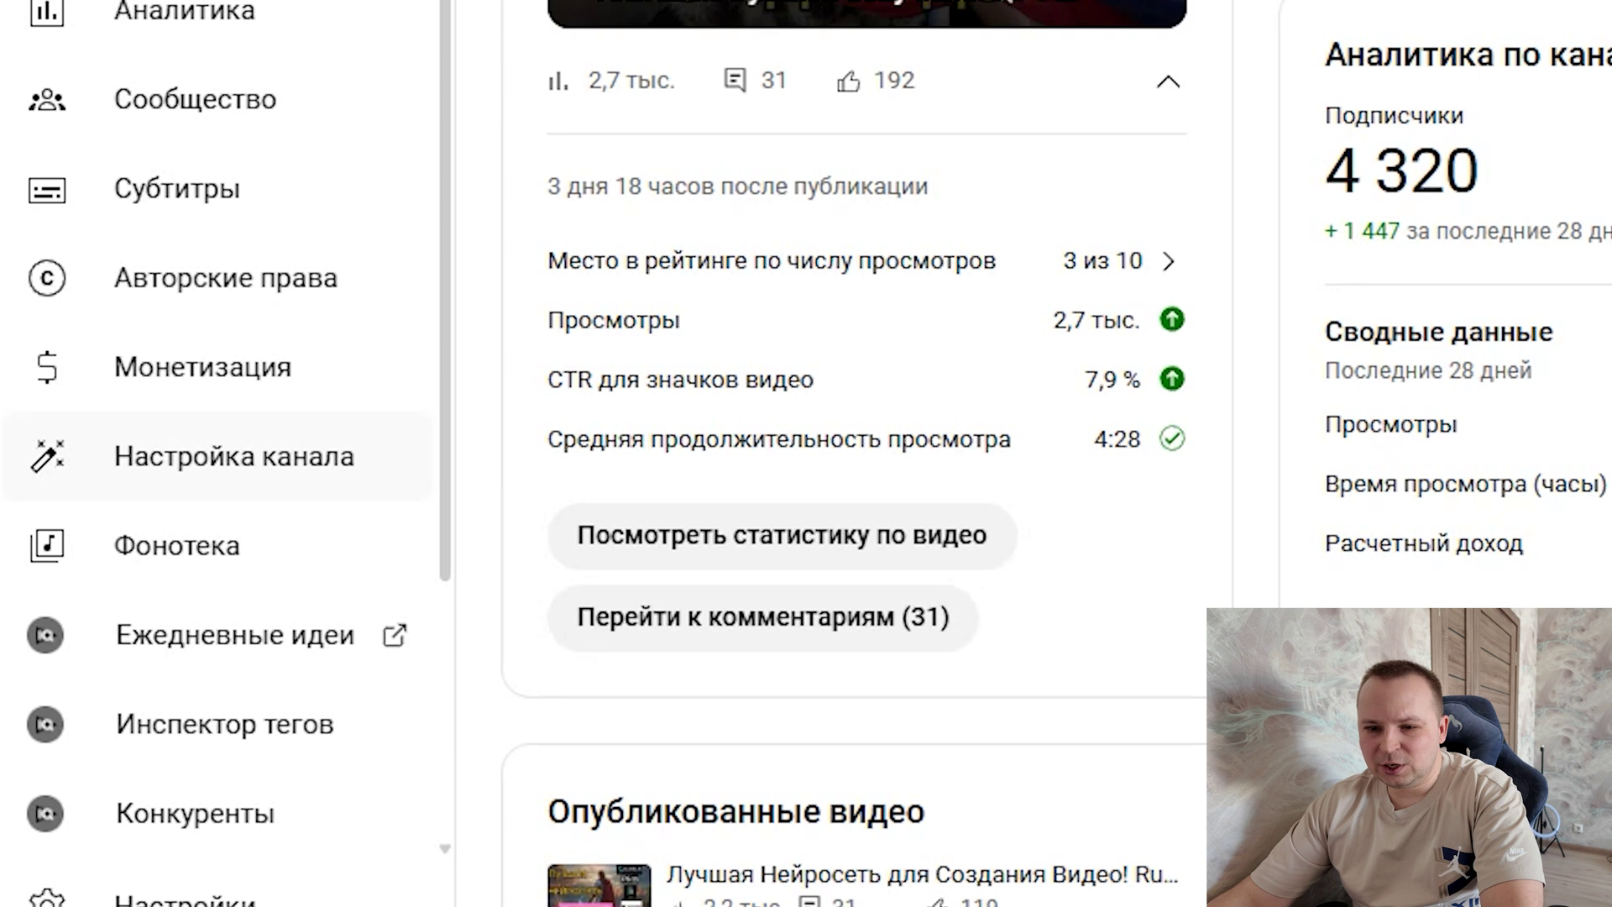
left_click(219, 456)
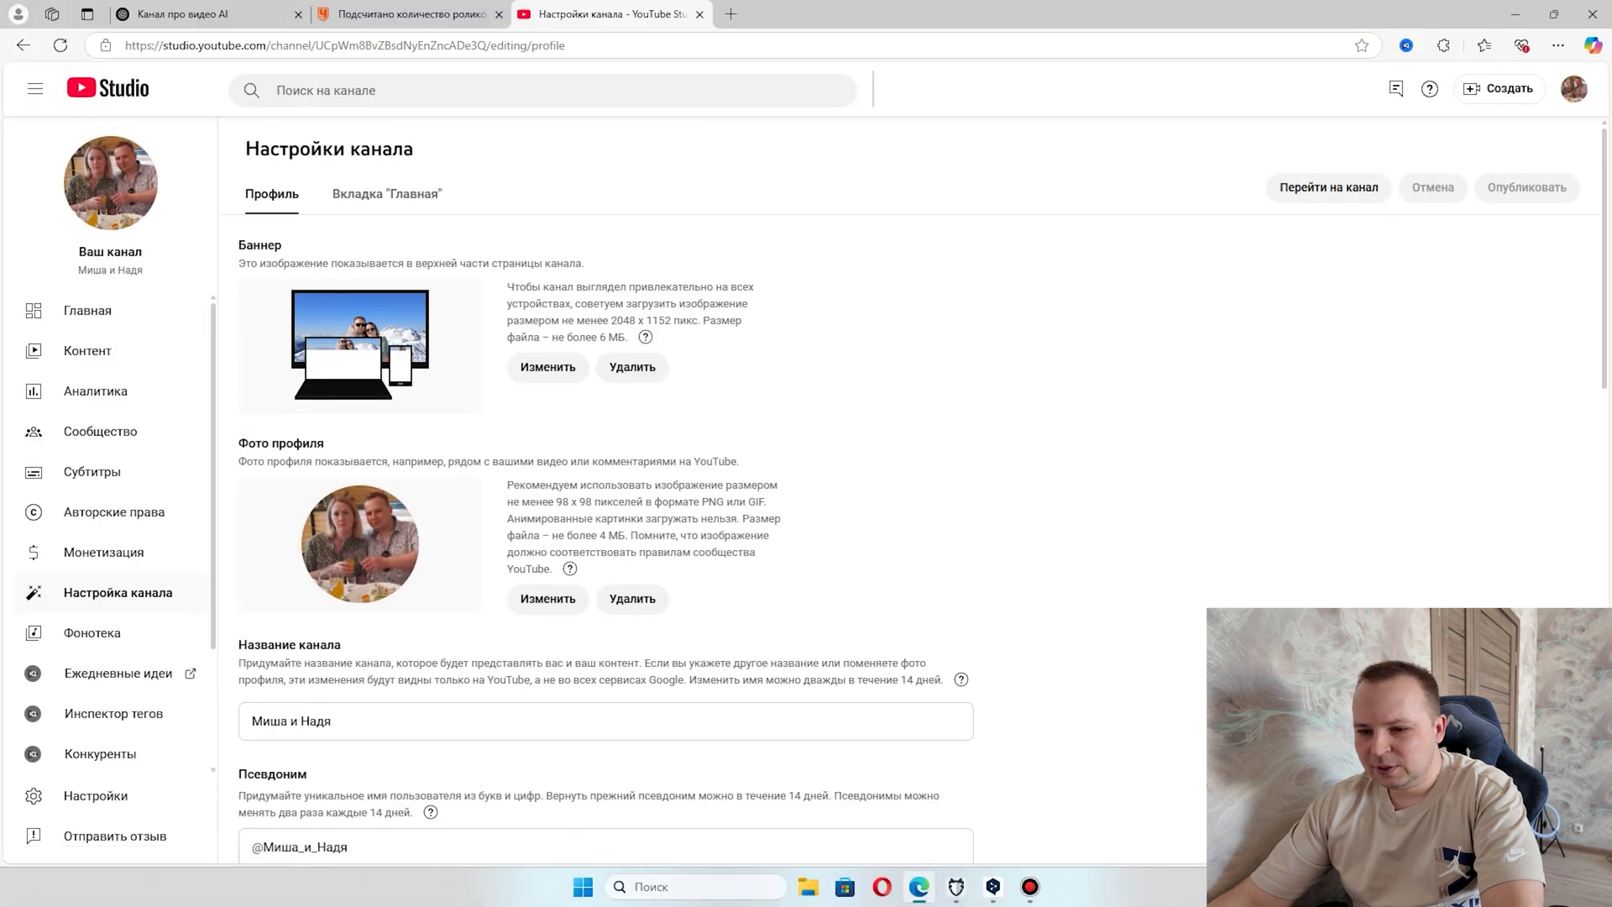
scroll(605, 504, "down", 10)
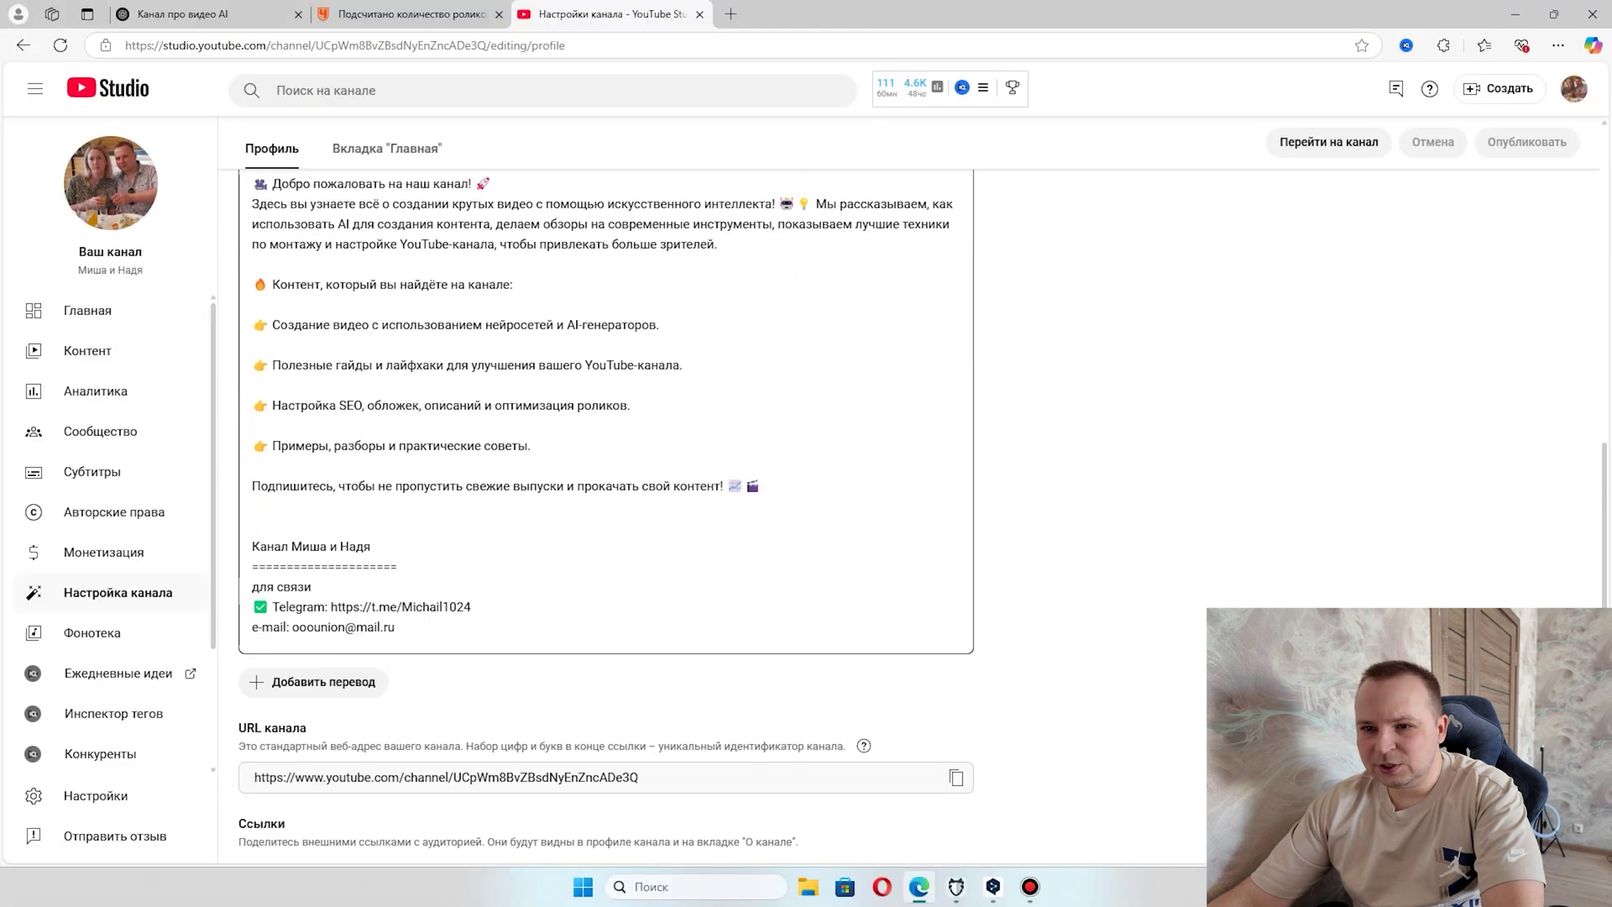
scroll(605, 504, "up", 2)
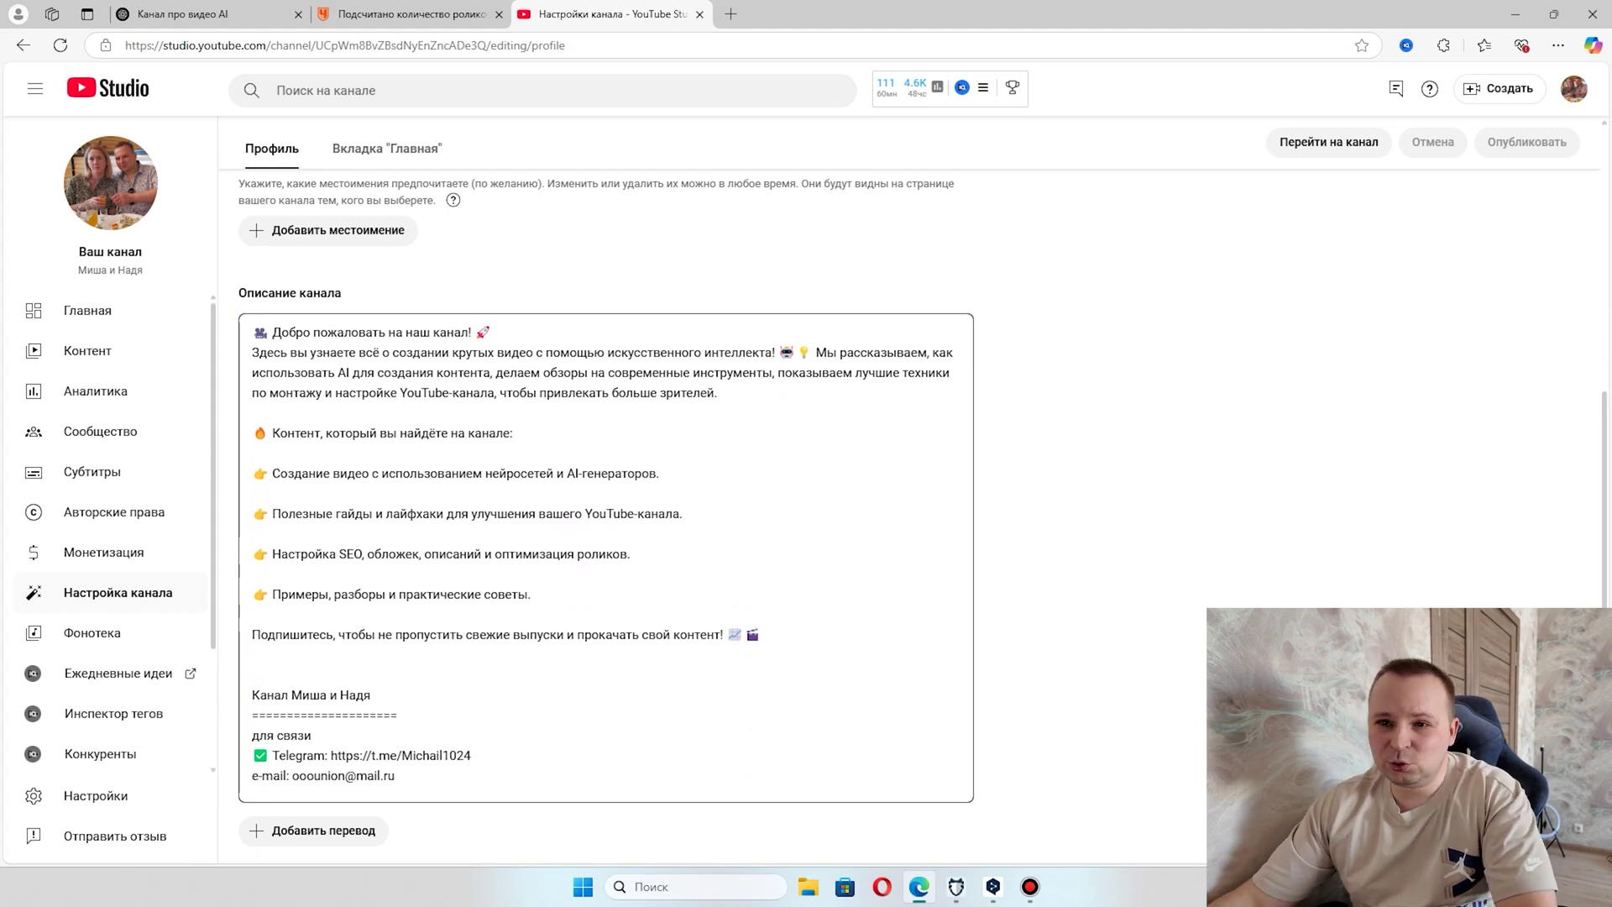
Review the prompt and generated channel description in the ChatGPT chat, and check the hidemy.name VPN connection
left_click(202, 14)
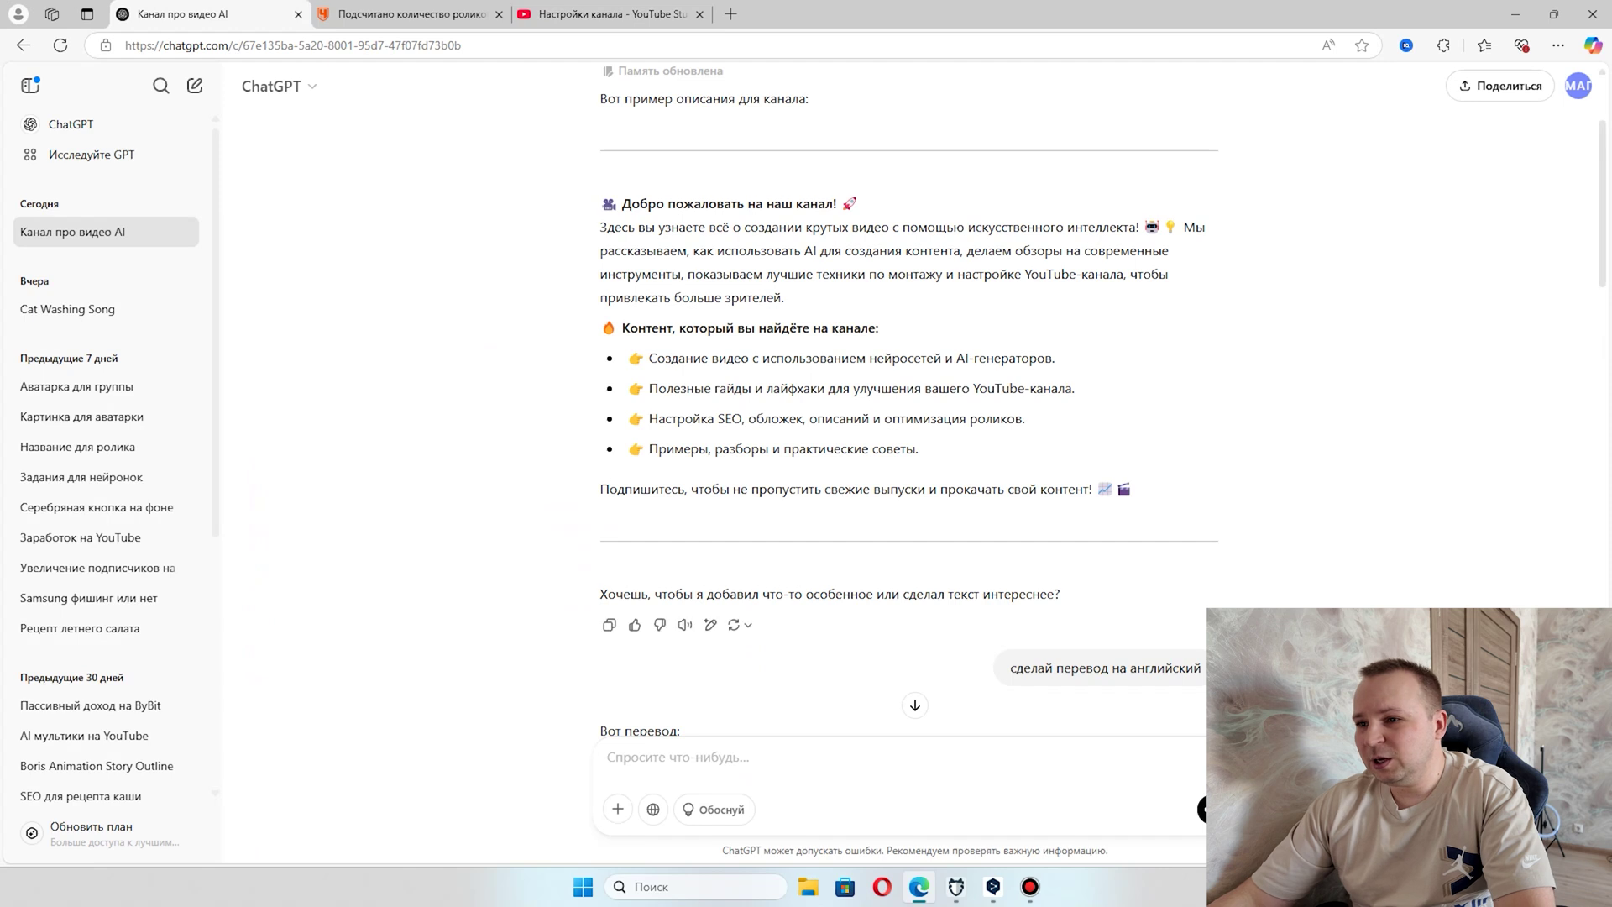
scroll(909, 377, "up", 2)
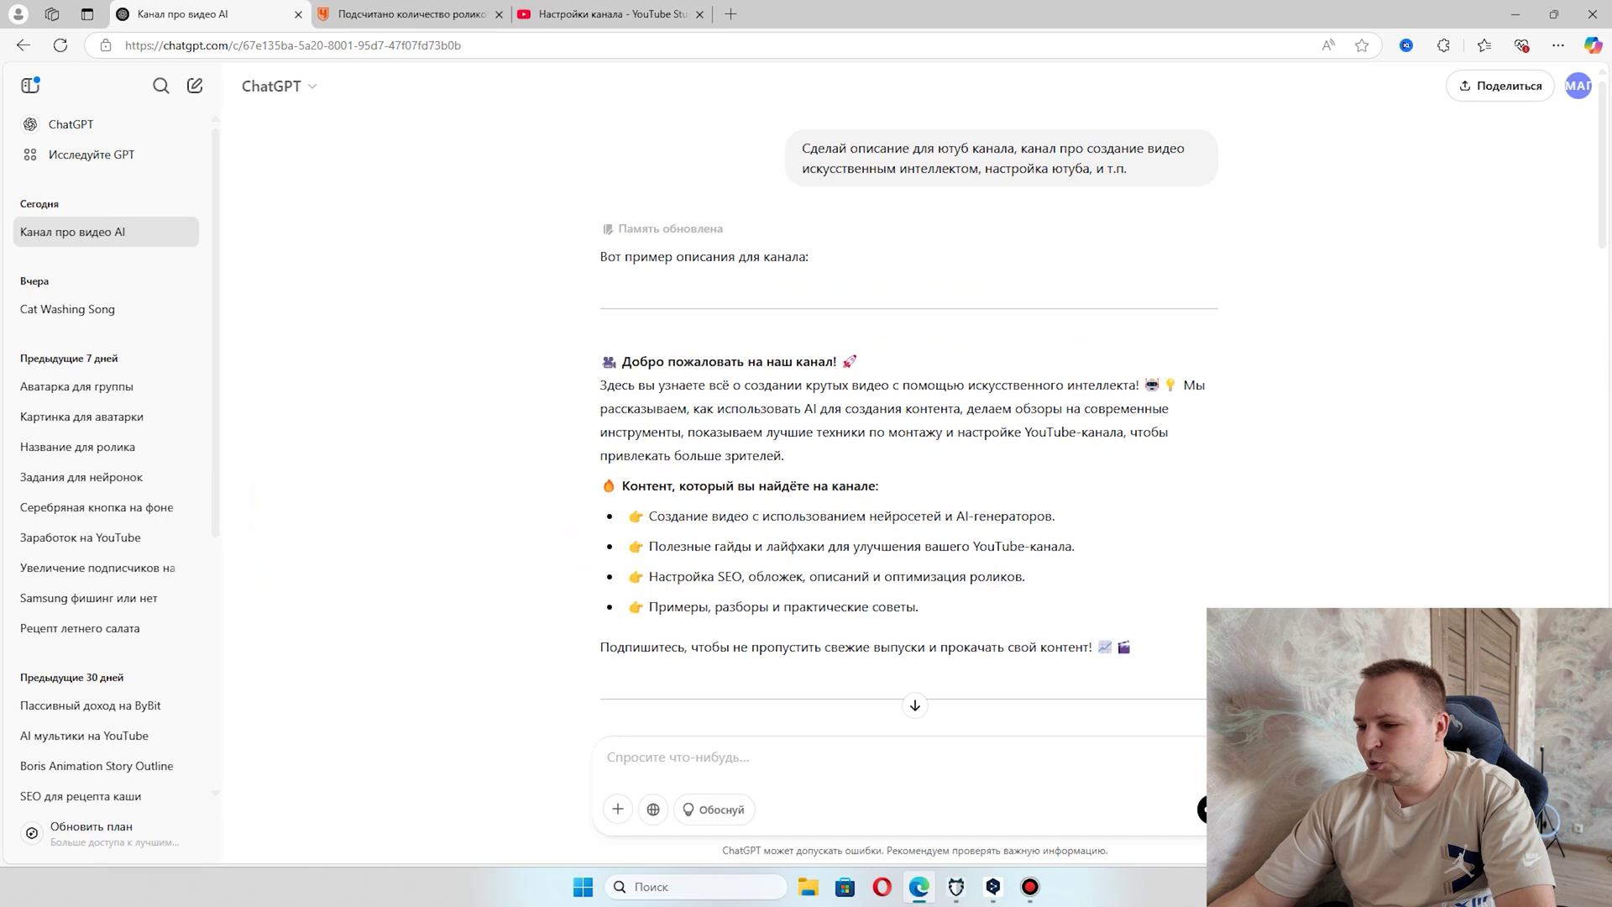
left_click(956, 886)
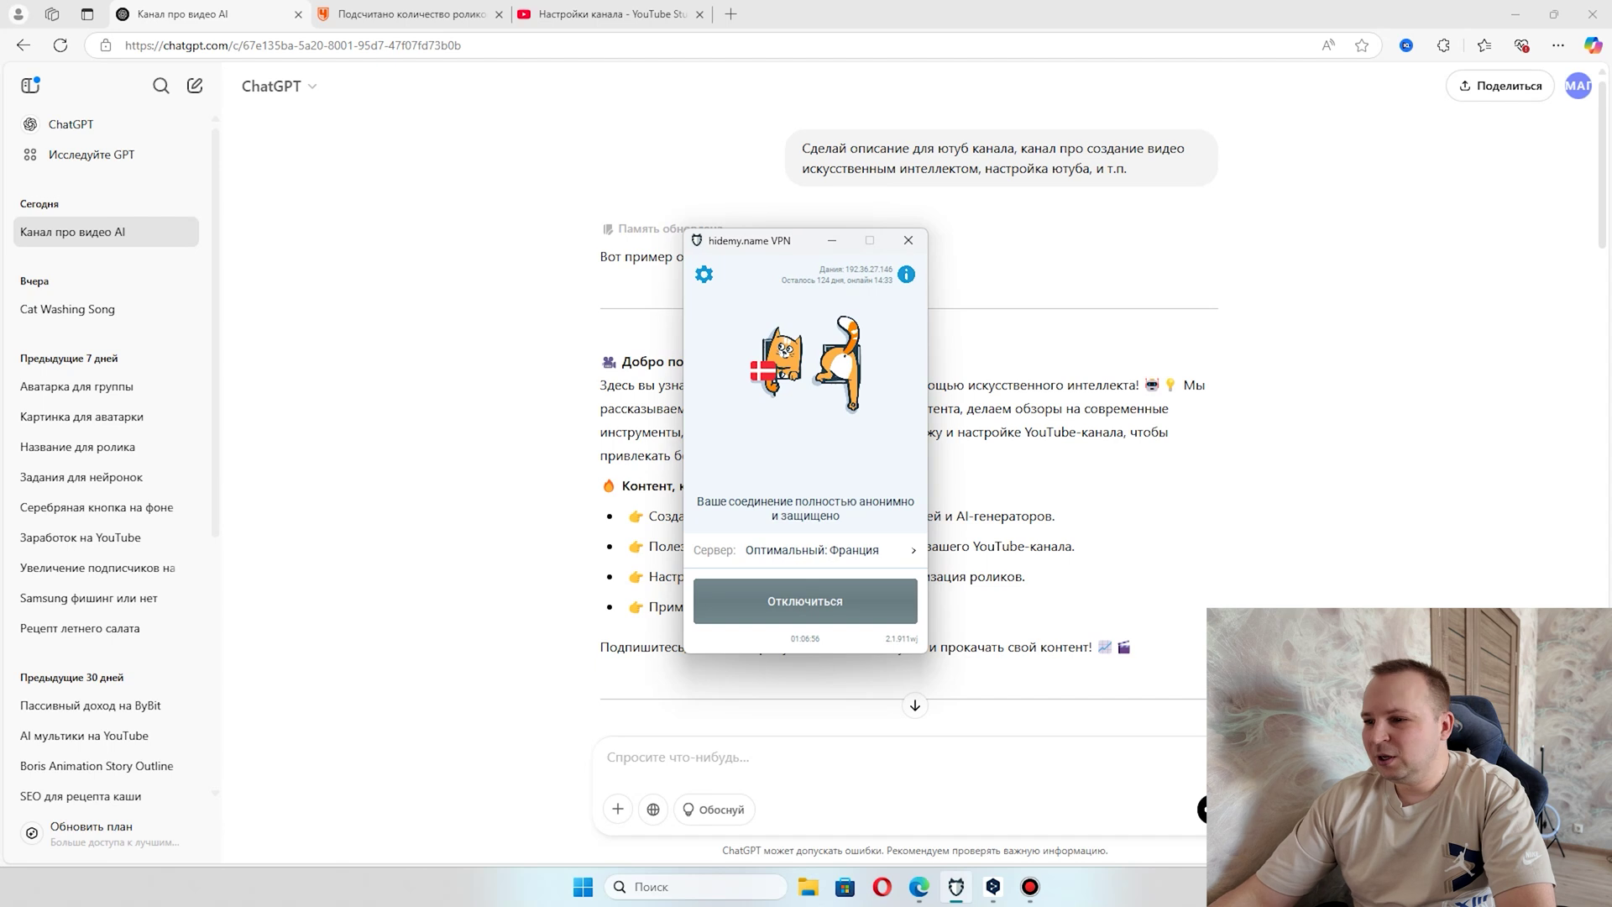
left_click(955, 886)
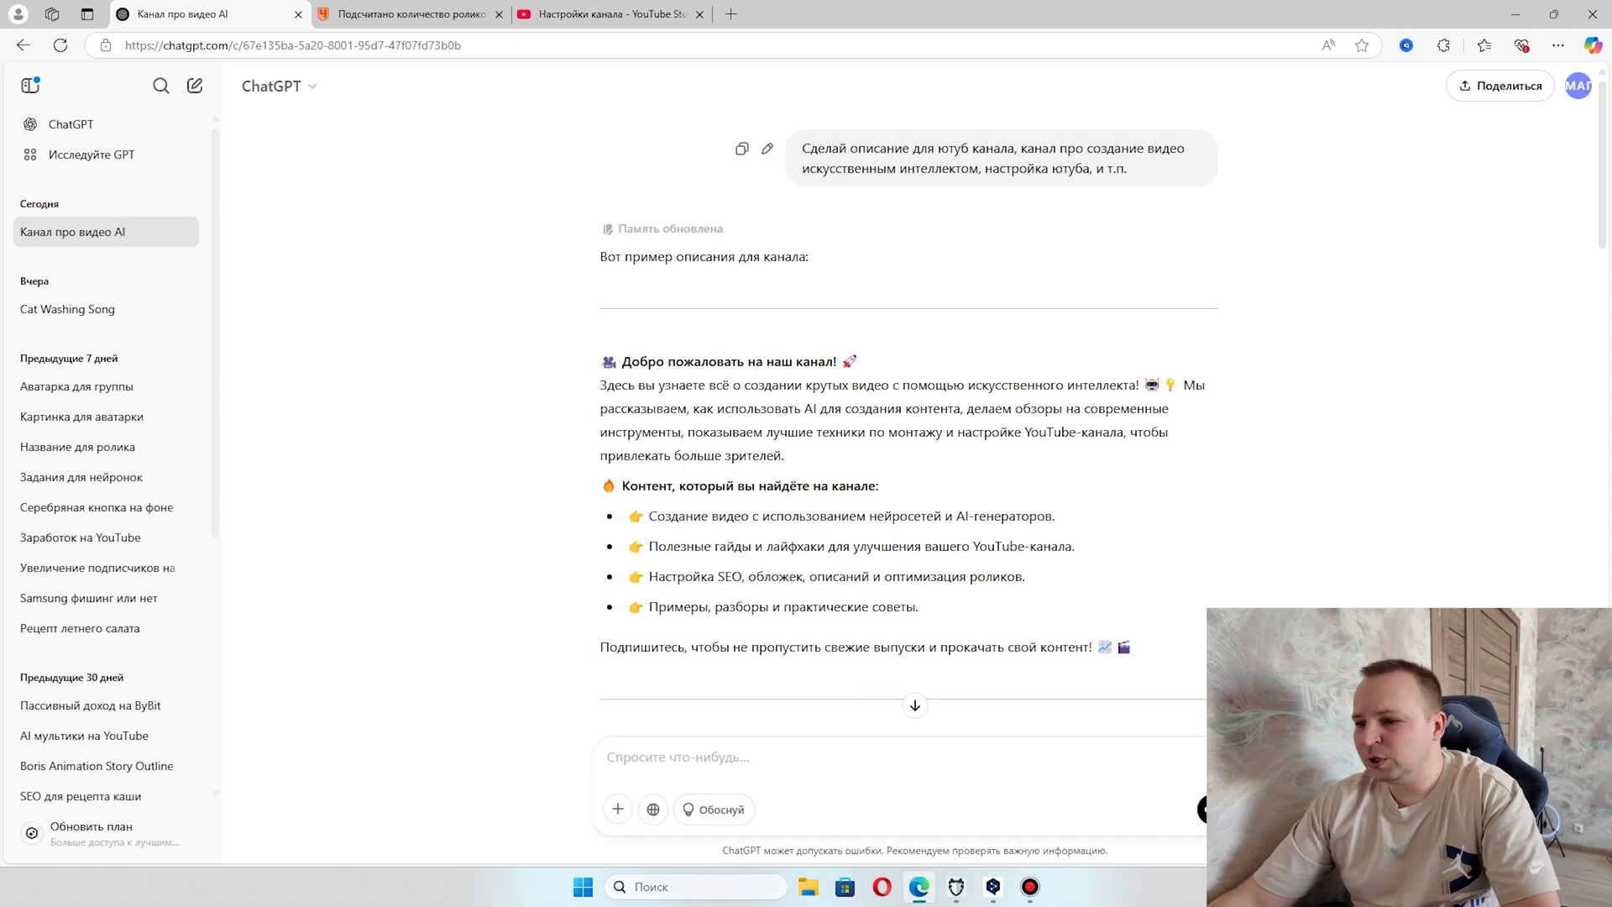
Copy the generated Russian channel description from the chat and return to the channel settings
left_click_drag(601, 361, 1132, 648)
key("ctrl+c")
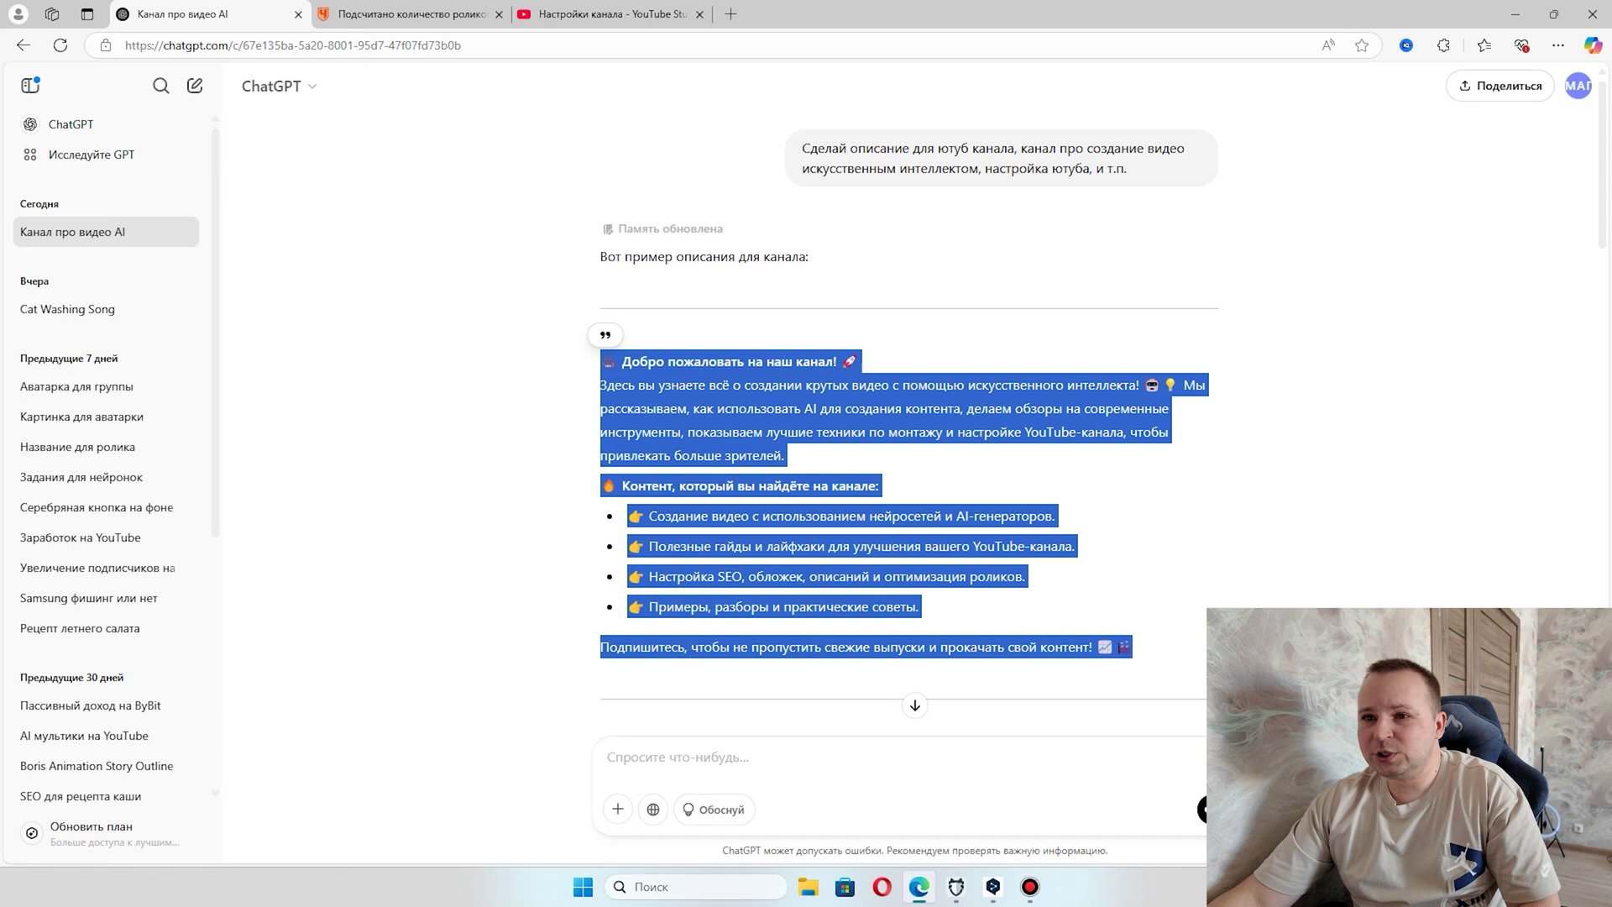
left_click(611, 14)
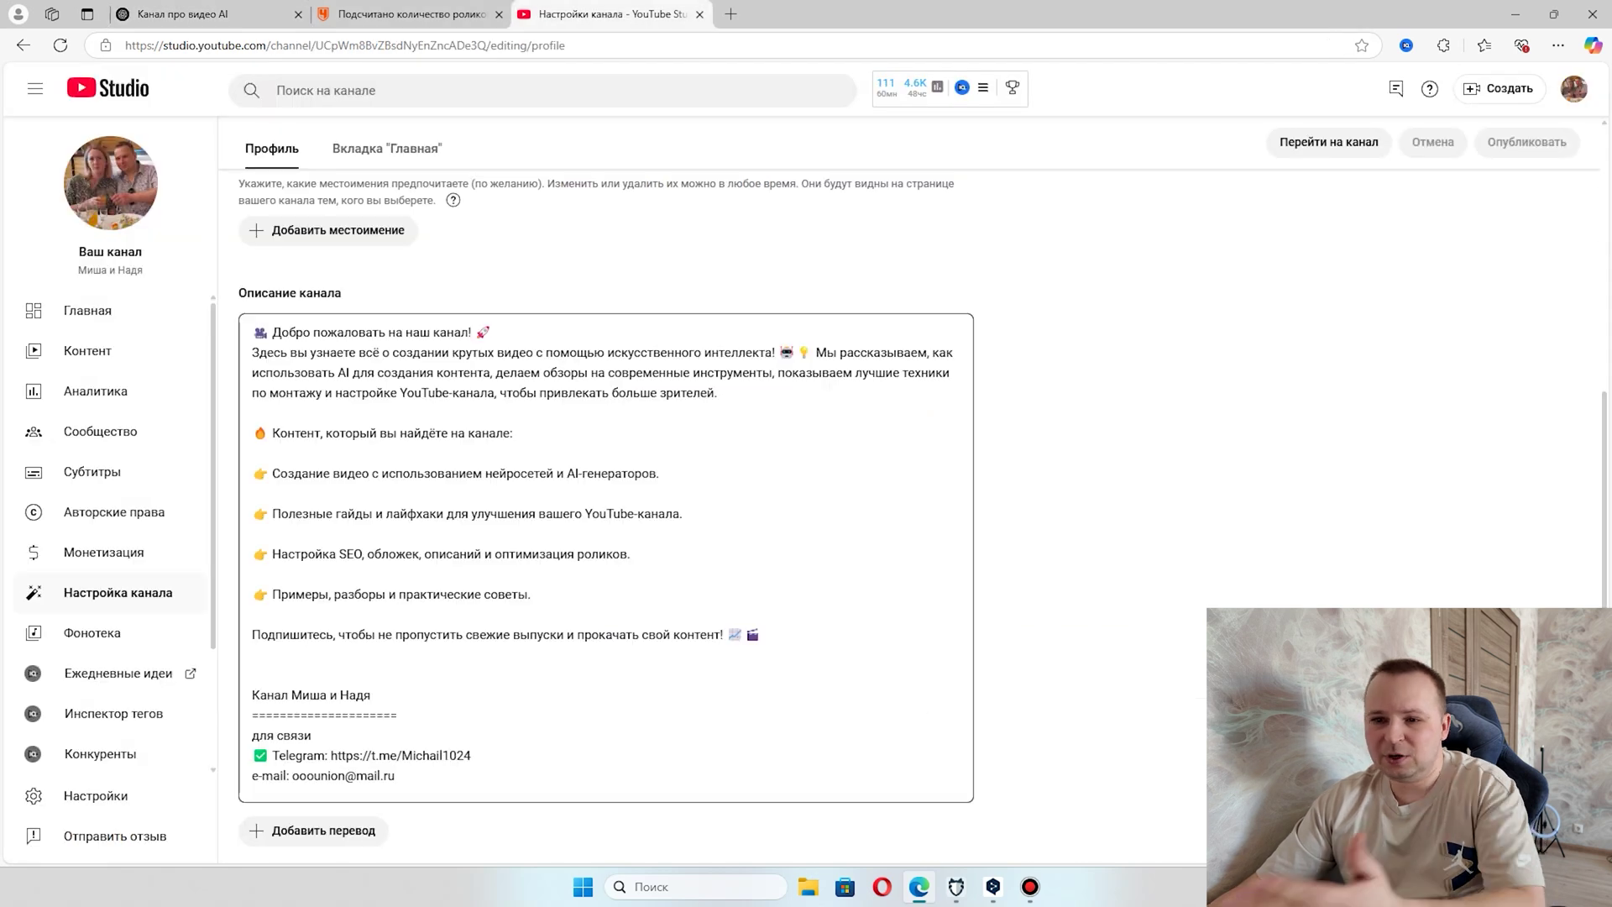
Start a translation of the channel name and description with English (Английский) as the target language
scroll(605, 504, "down", 1)
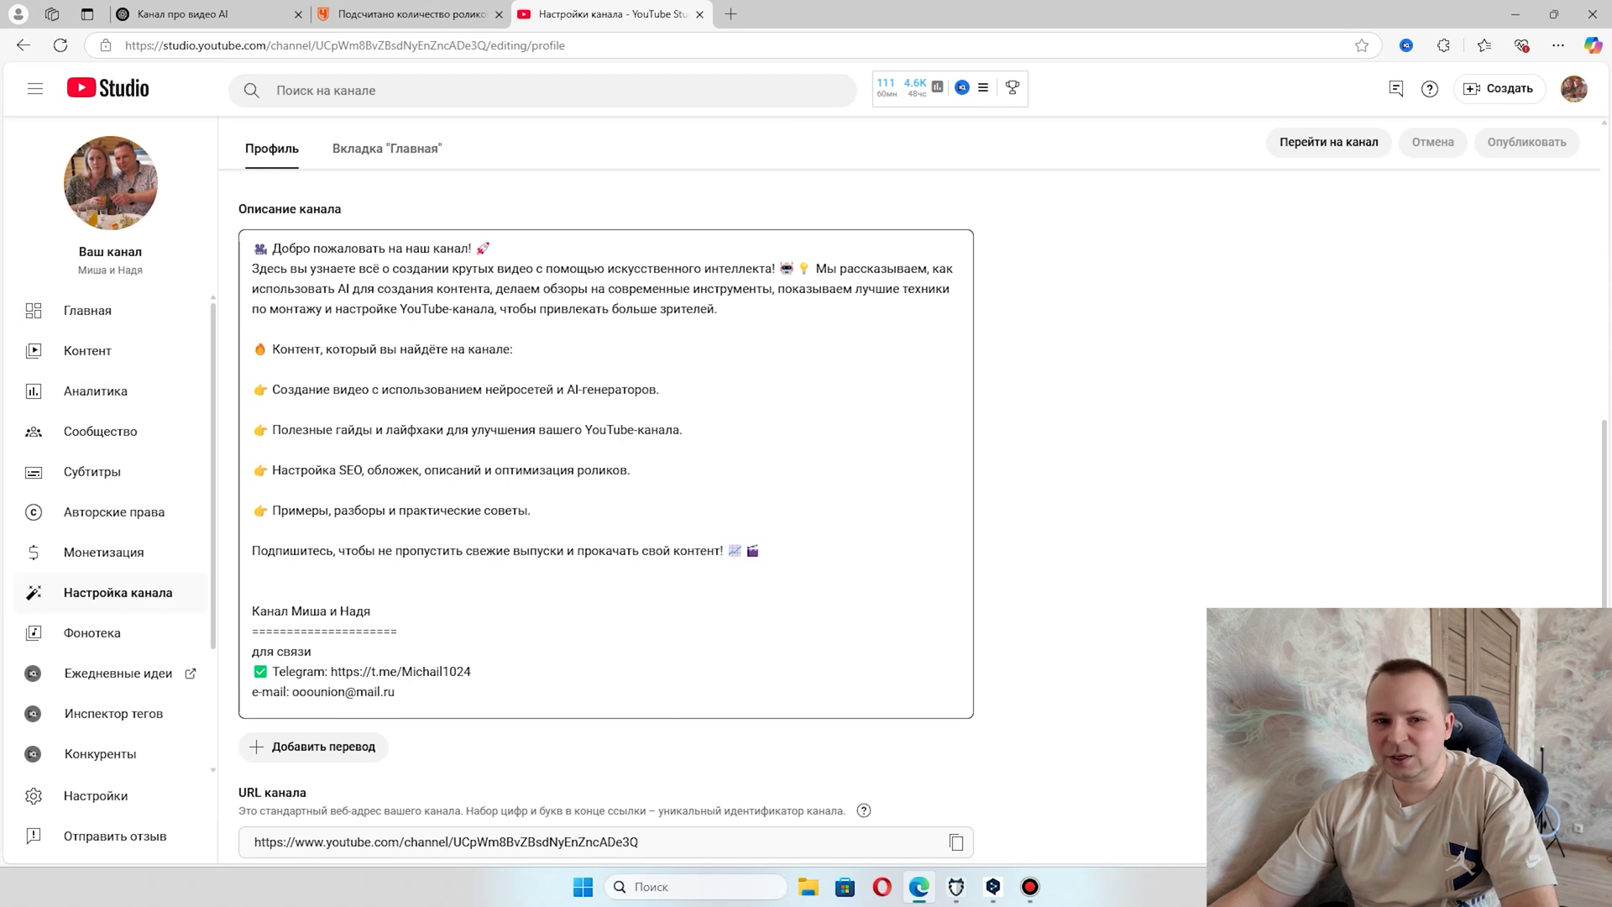
scroll(604, 504, "down", 2)
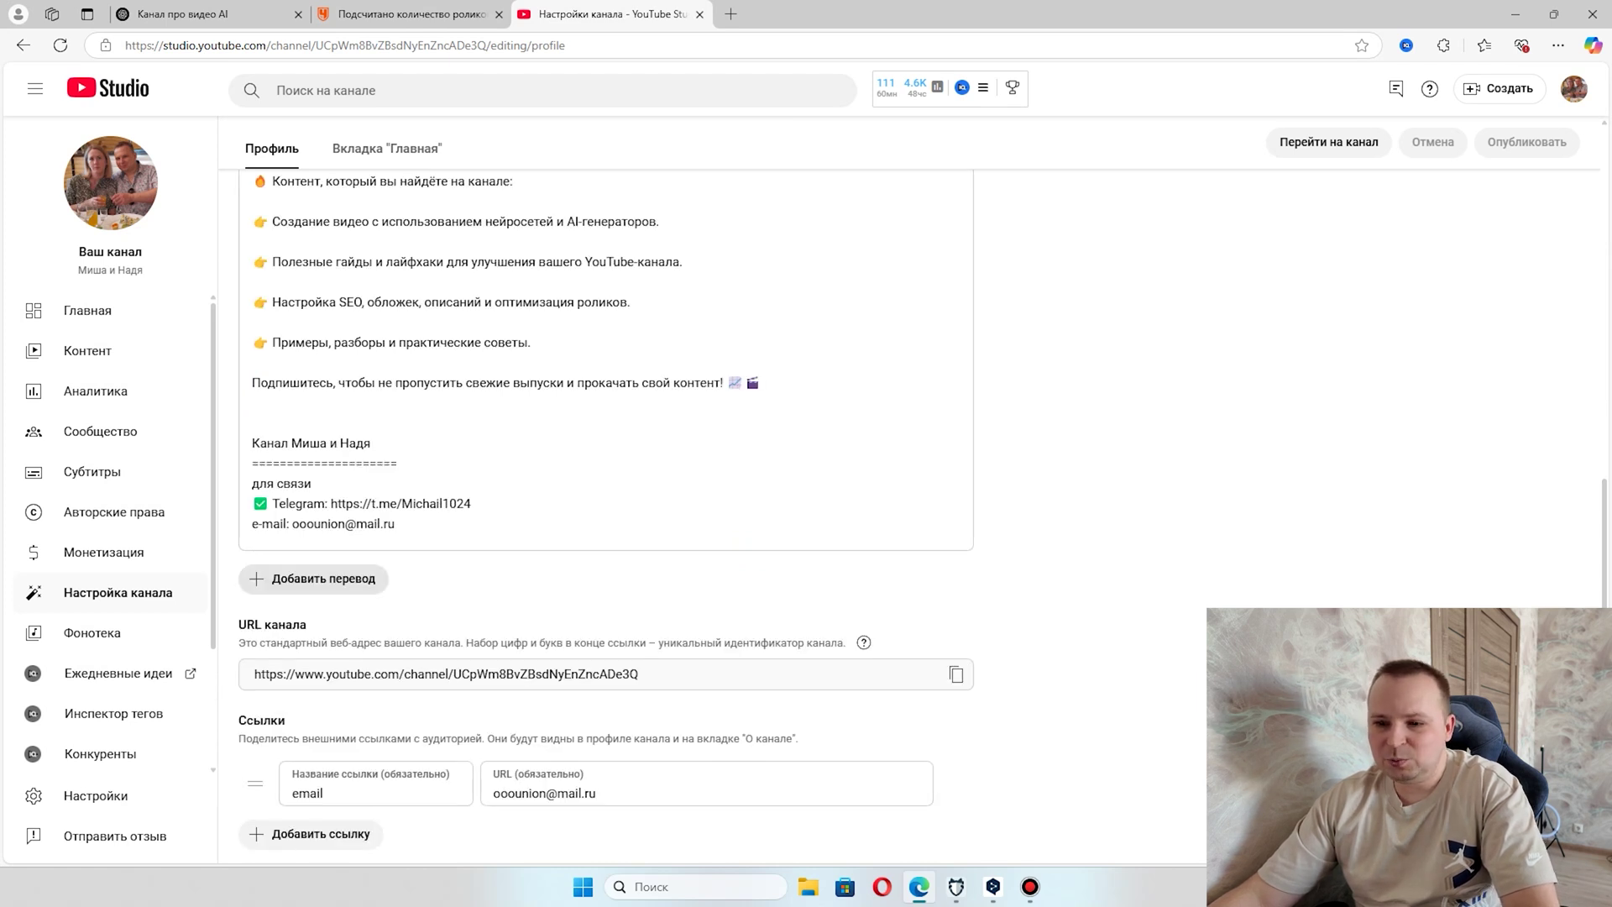
left_click(313, 579)
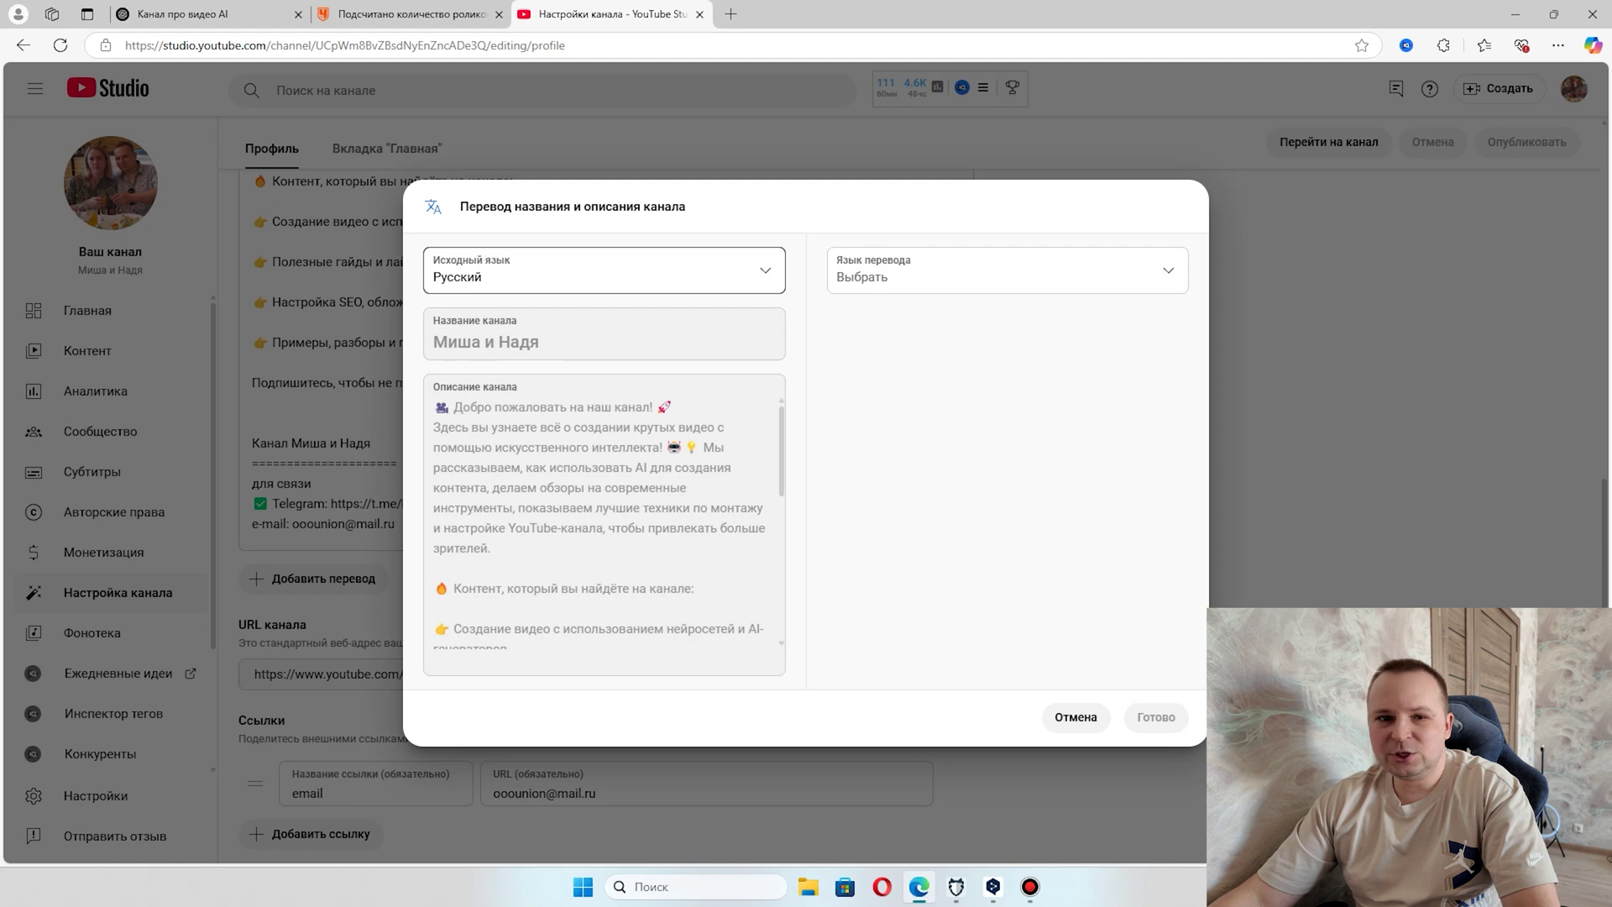
left_click(991, 270)
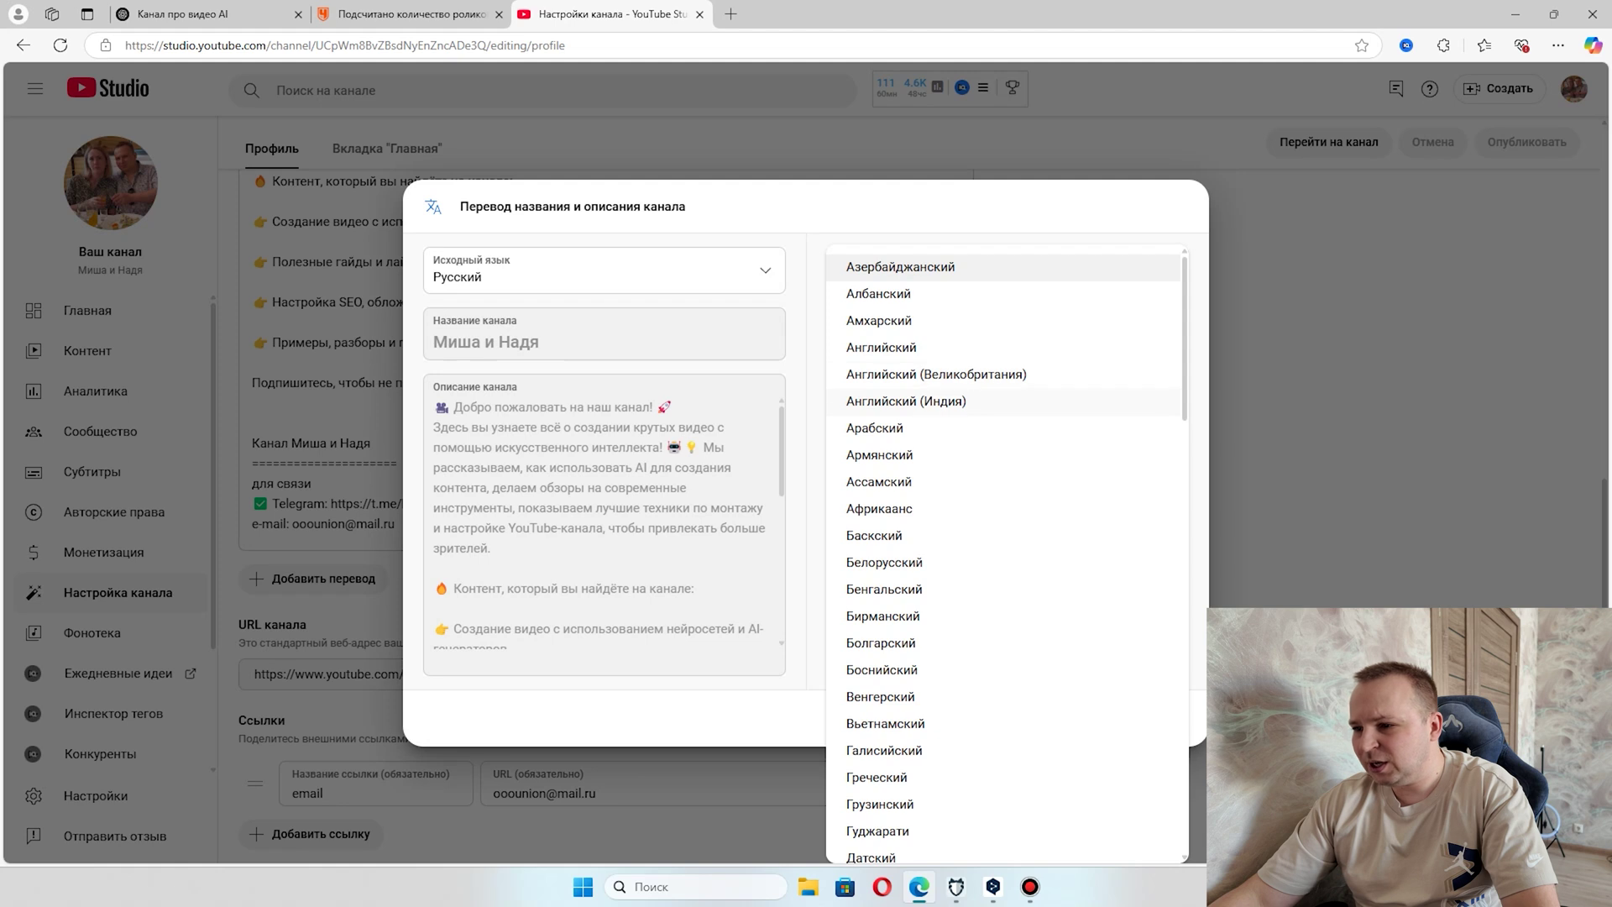
left_click(923, 347)
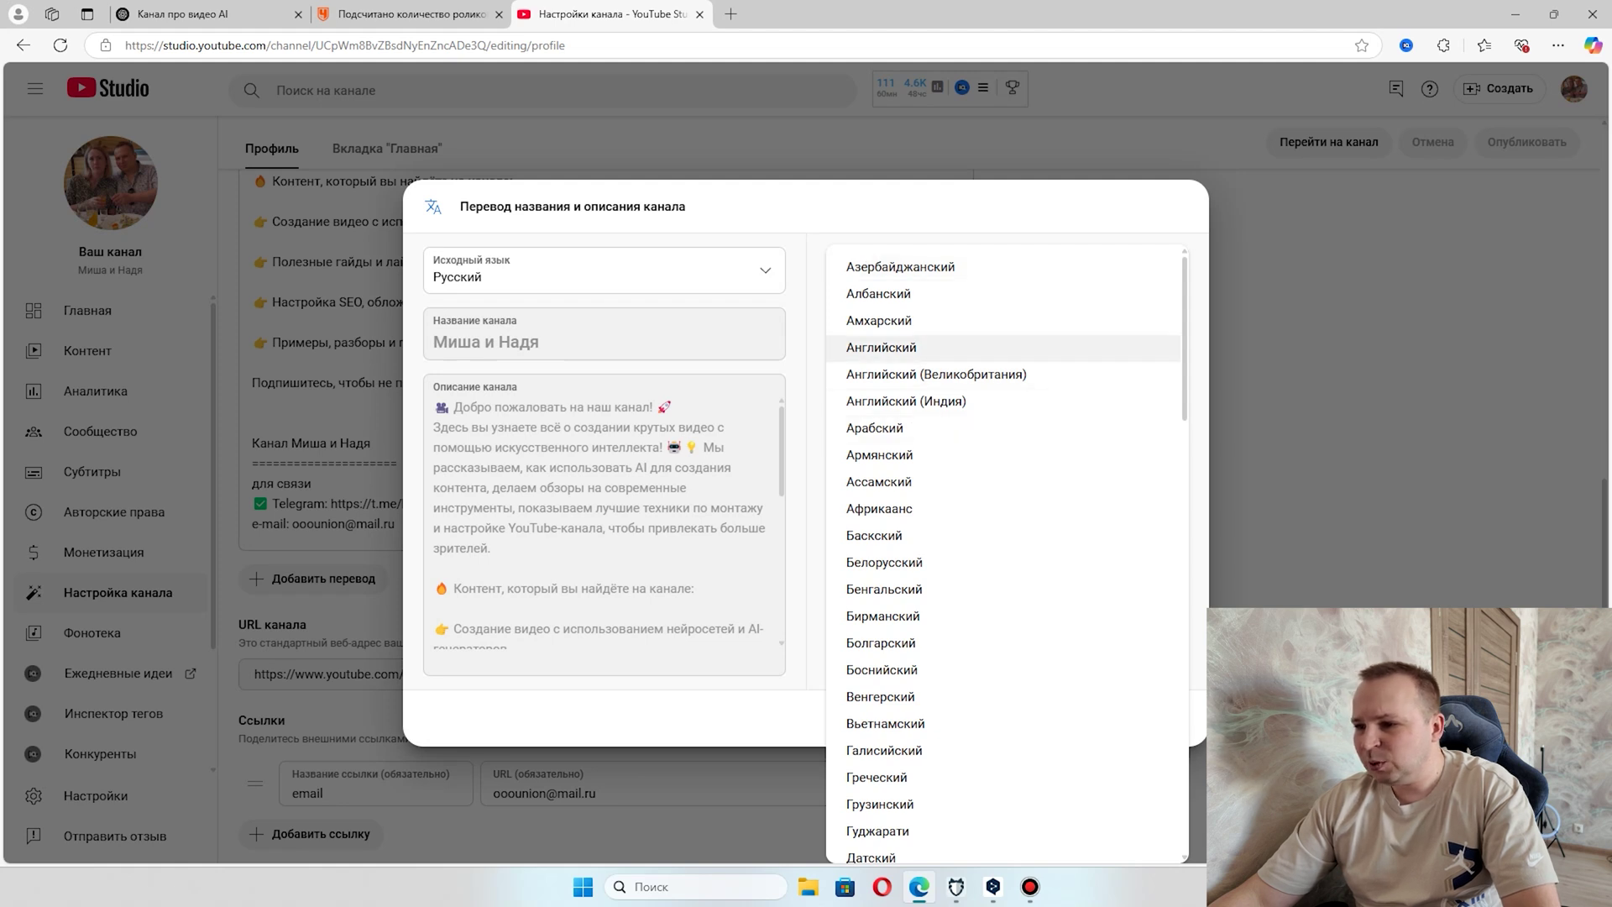
left_click(882, 342)
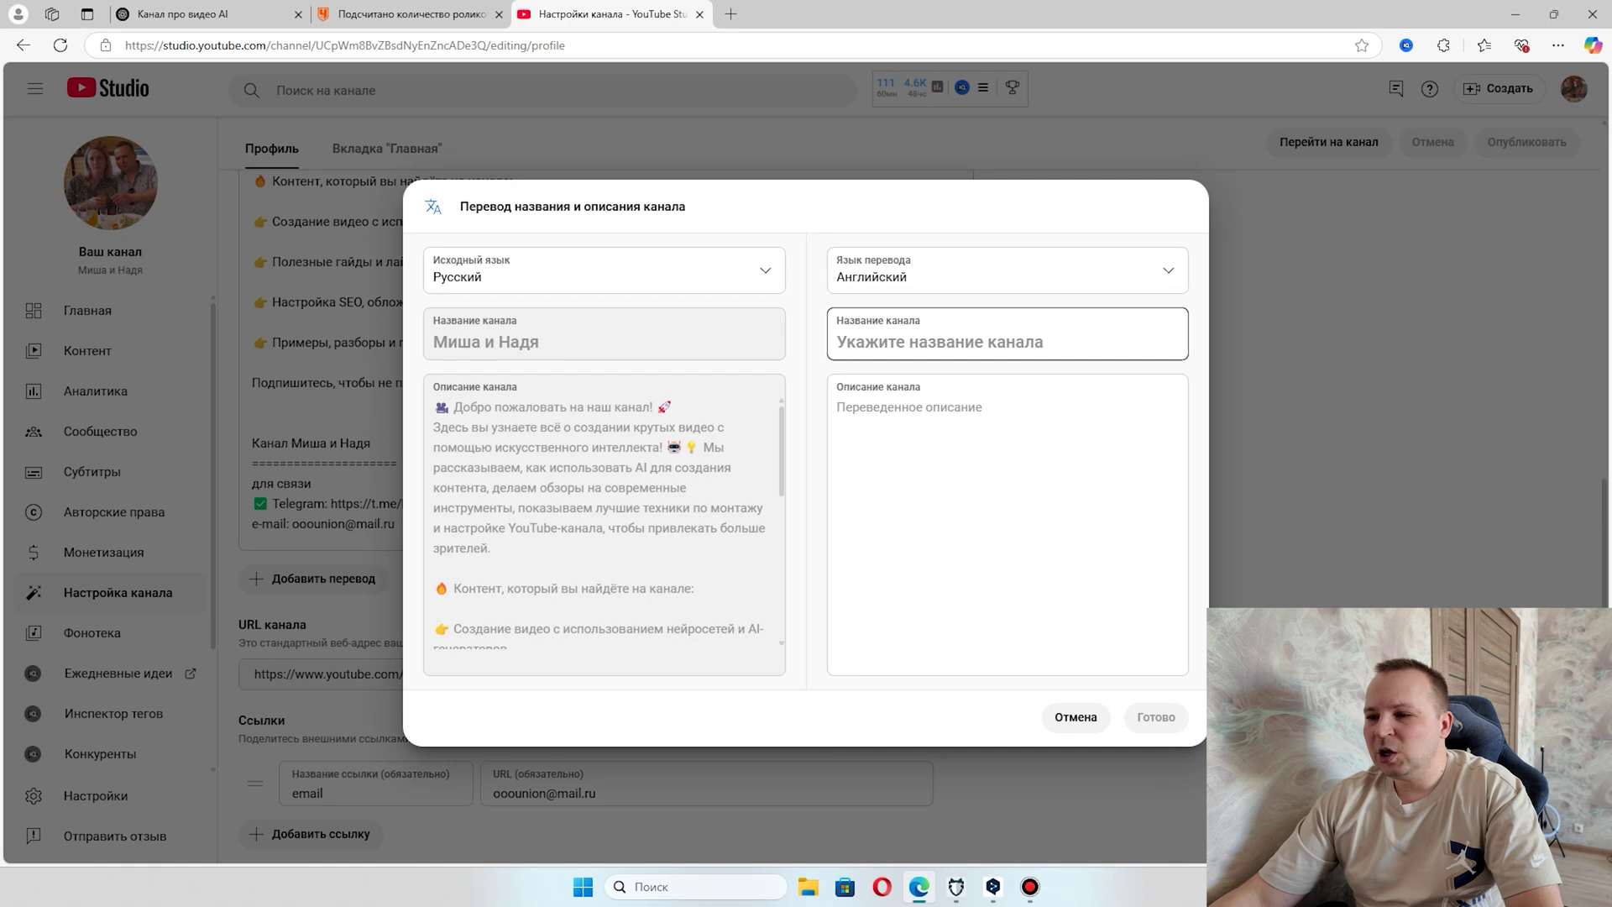
Enter the English version of the channel name in the translation
key("shift+Tab")
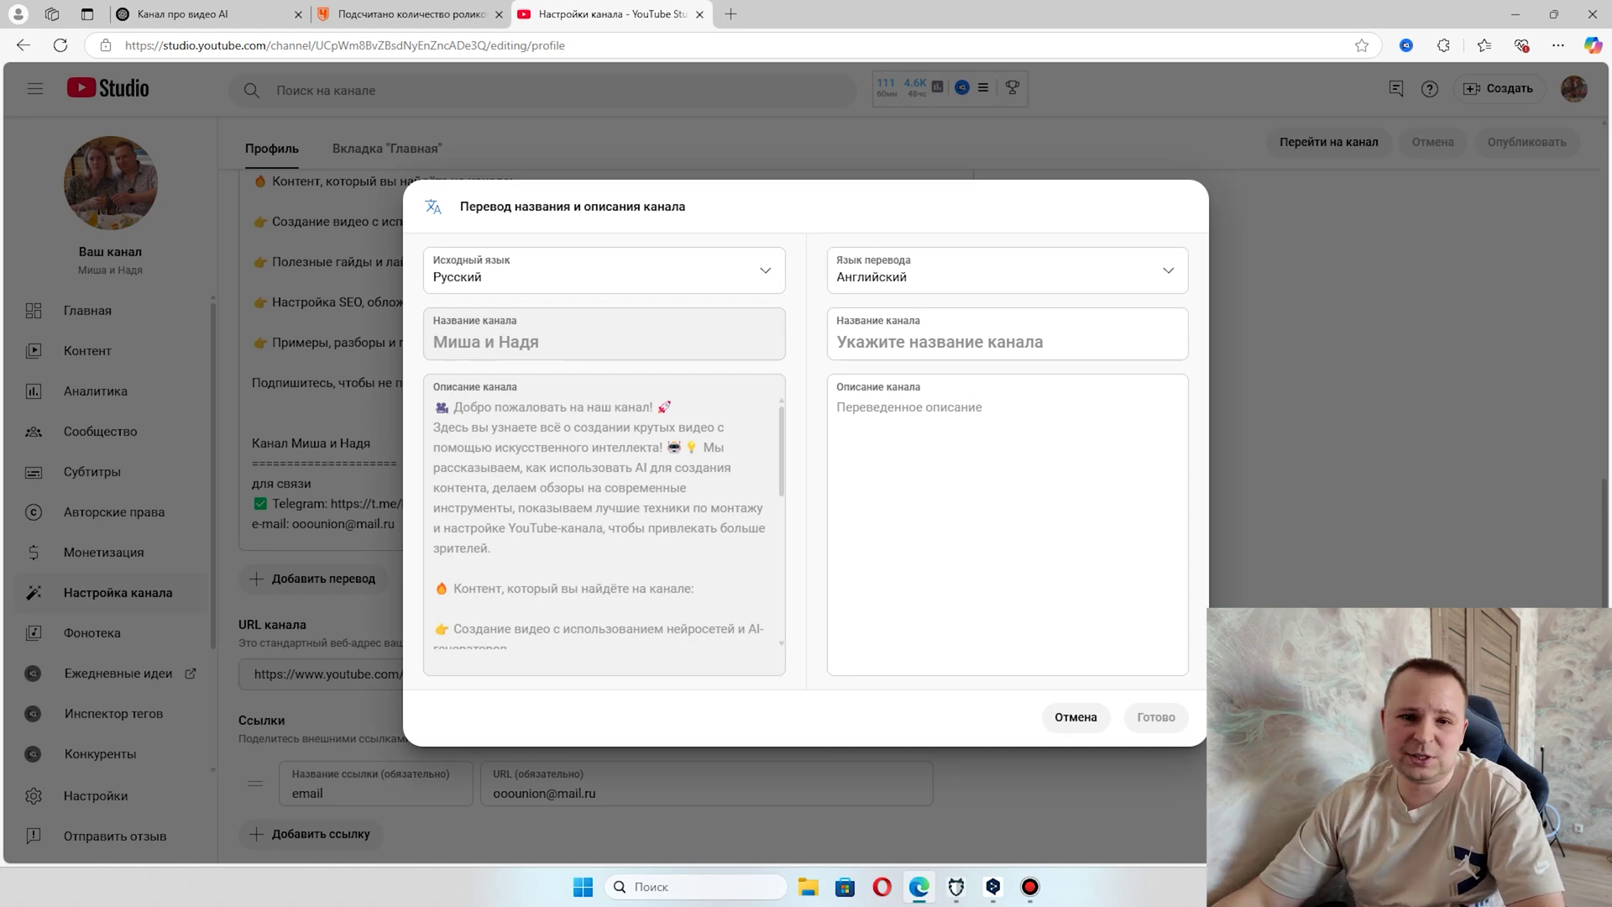
left_click(940, 340)
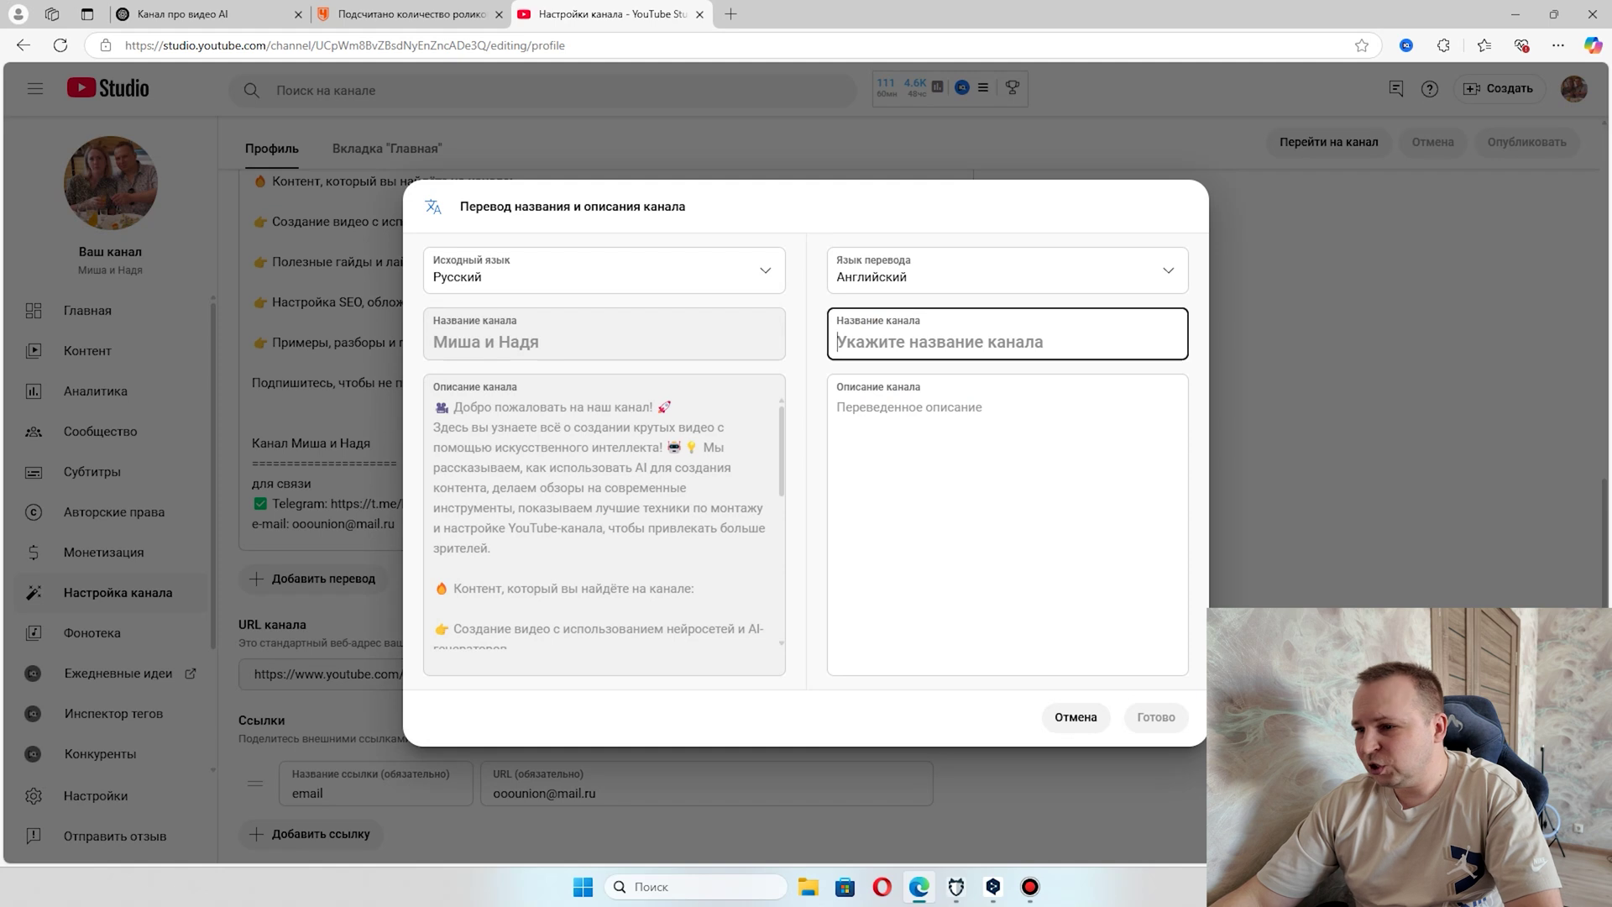
left_click(936, 400)
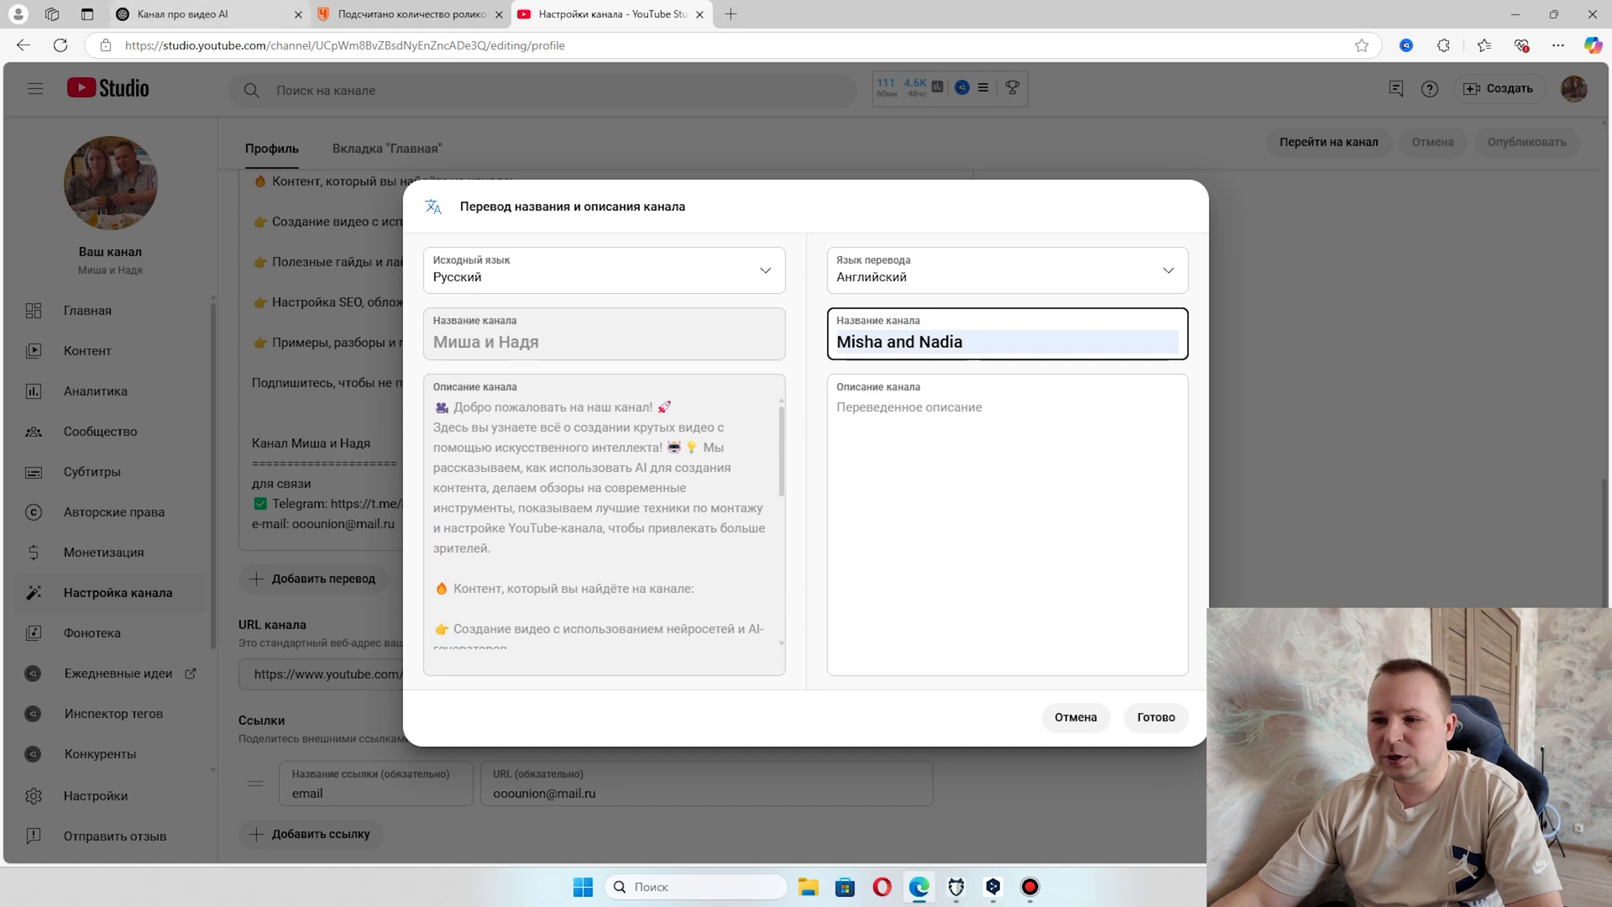
Review the English version of the description in the ChatGPT chat and return to the translation dialog
left_click(209, 15)
scroll(906, 403, "down", 3)
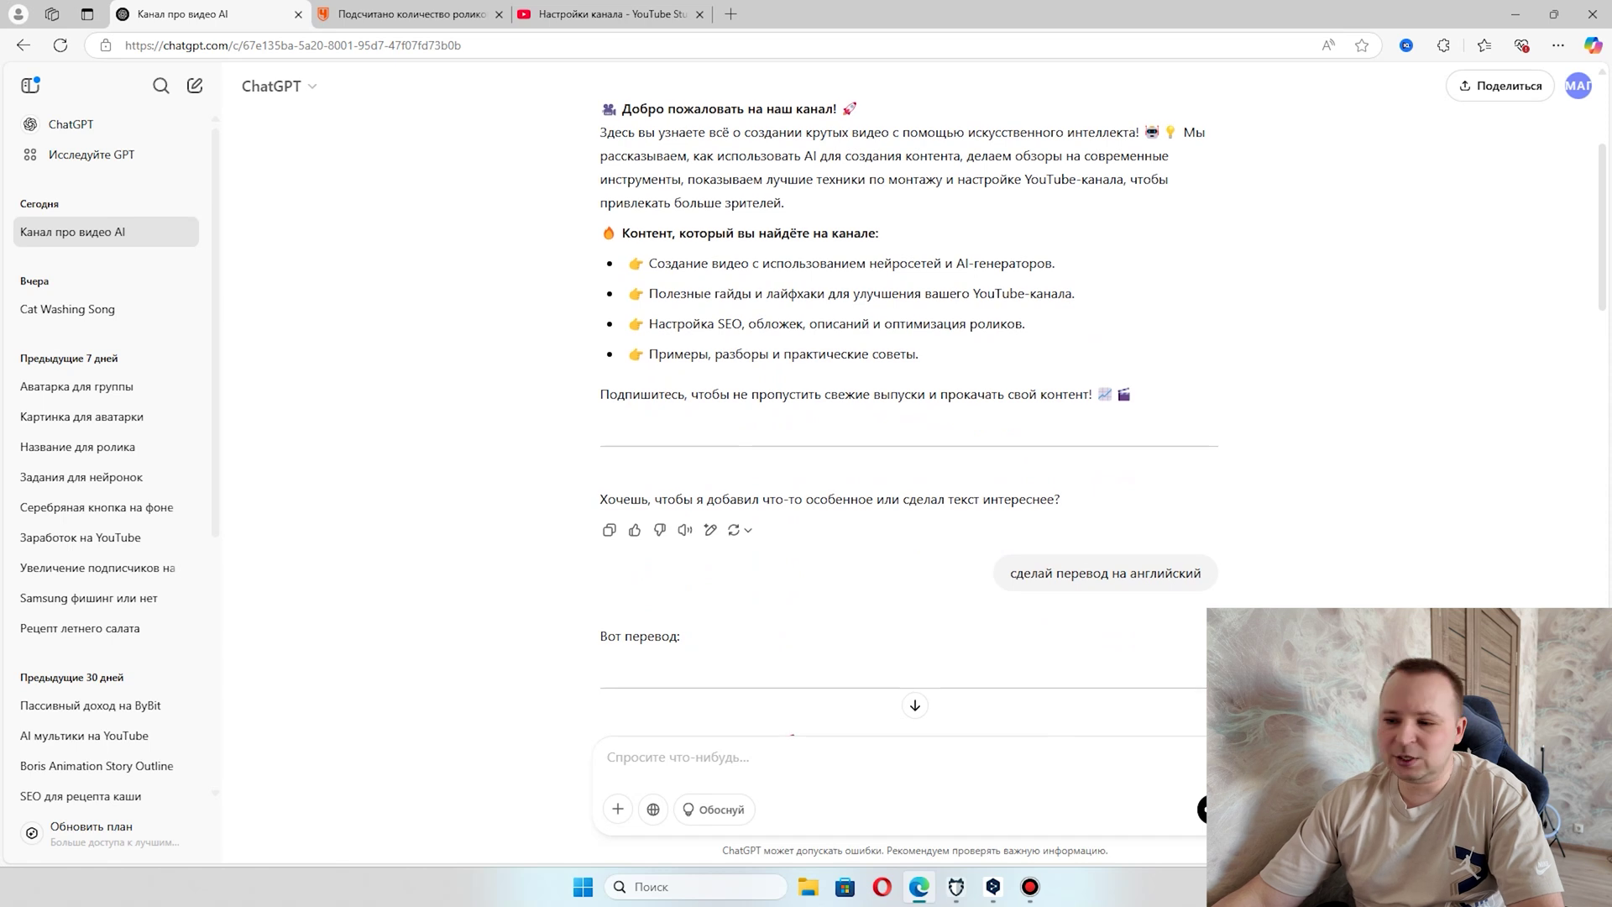
scroll(907, 403, "down", 5)
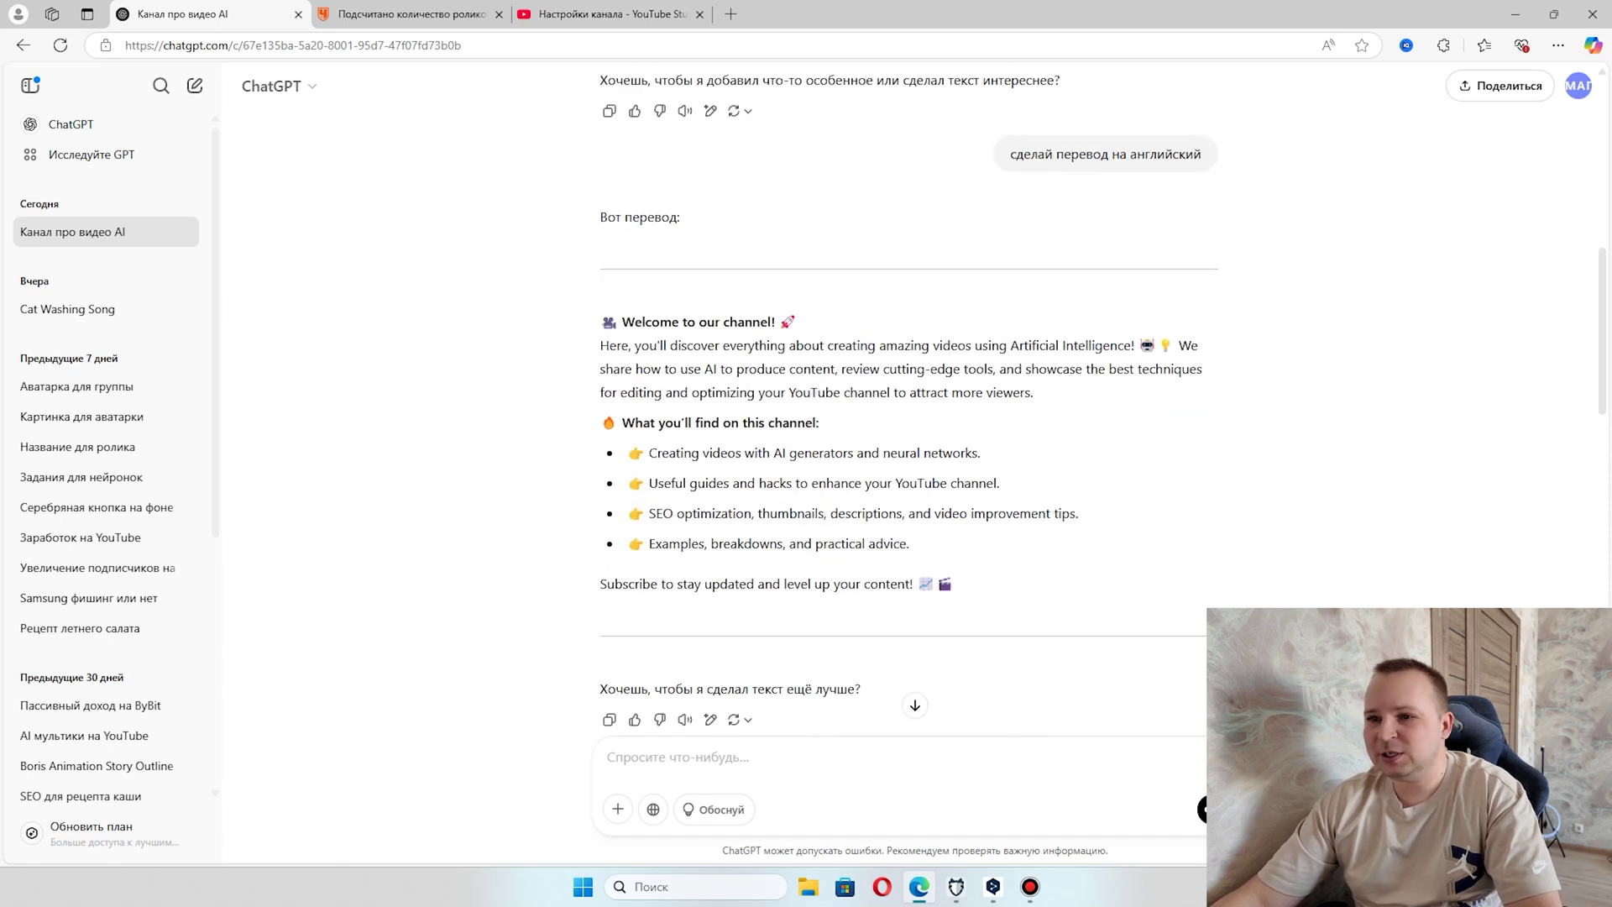
key("ctrl+3")
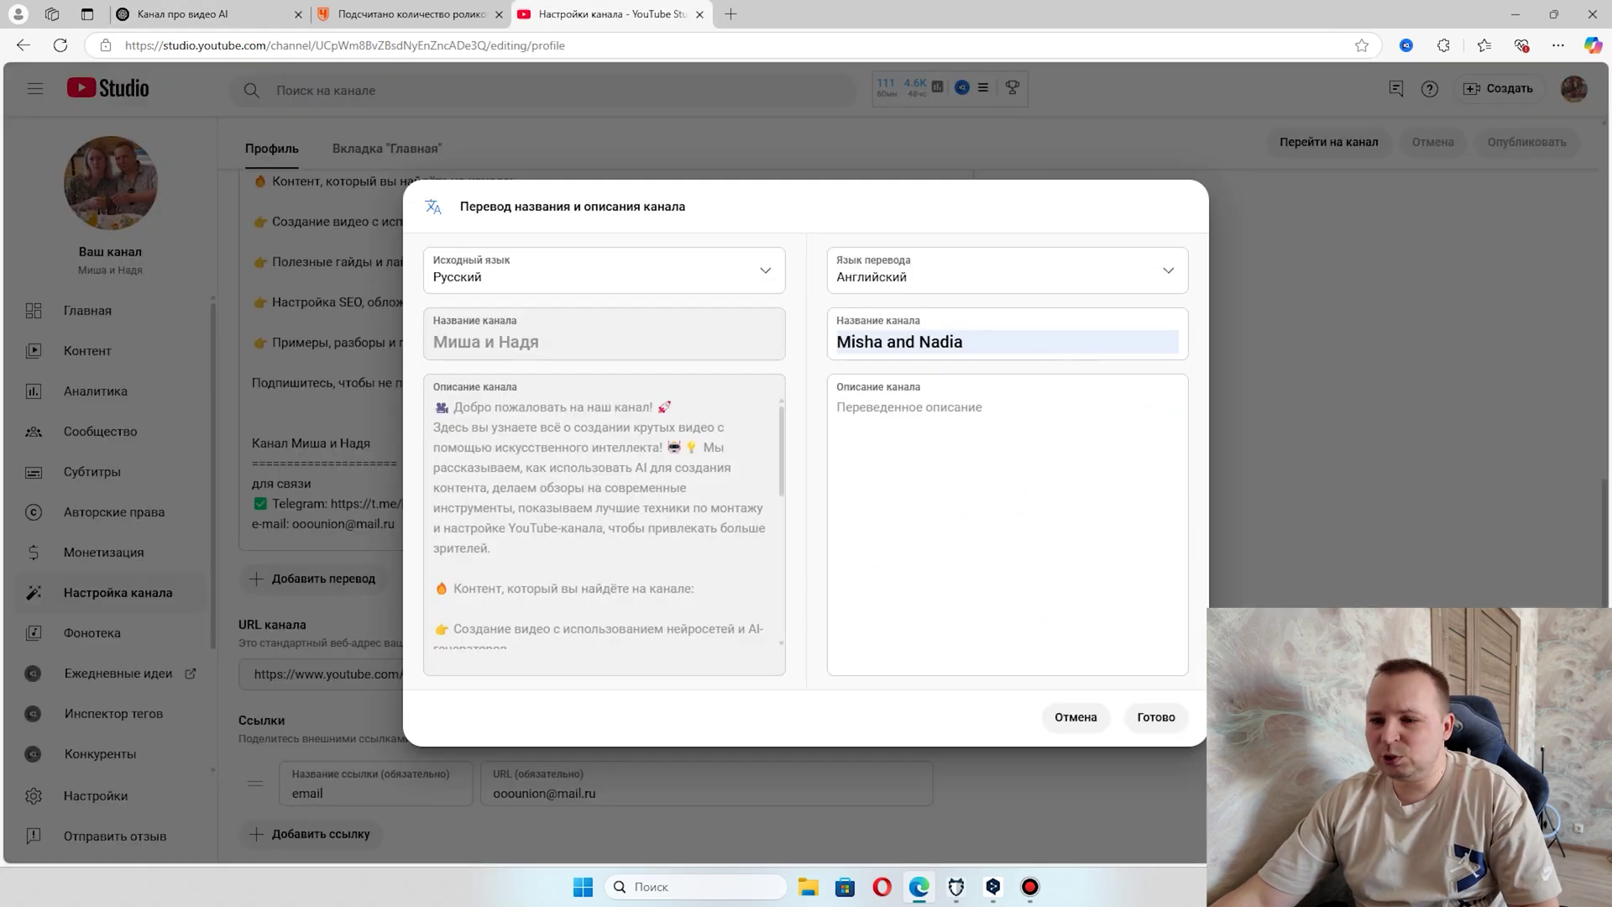
Copy the original Russian channel description and translate it into American English in DeepL
key("ctrl+a")
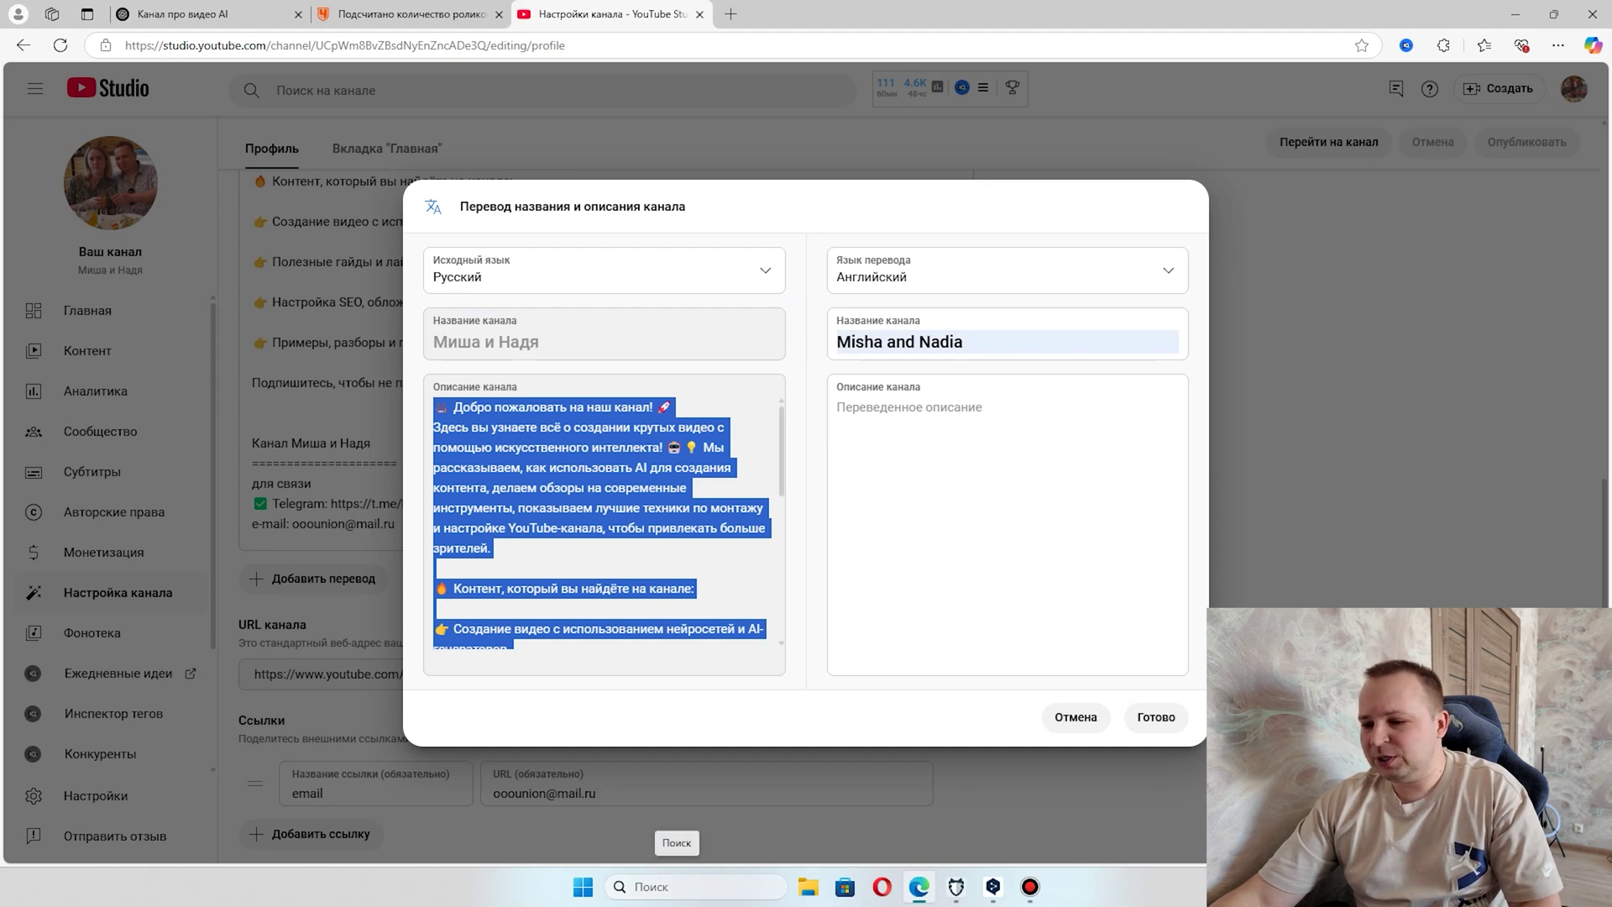
left_click(677, 887)
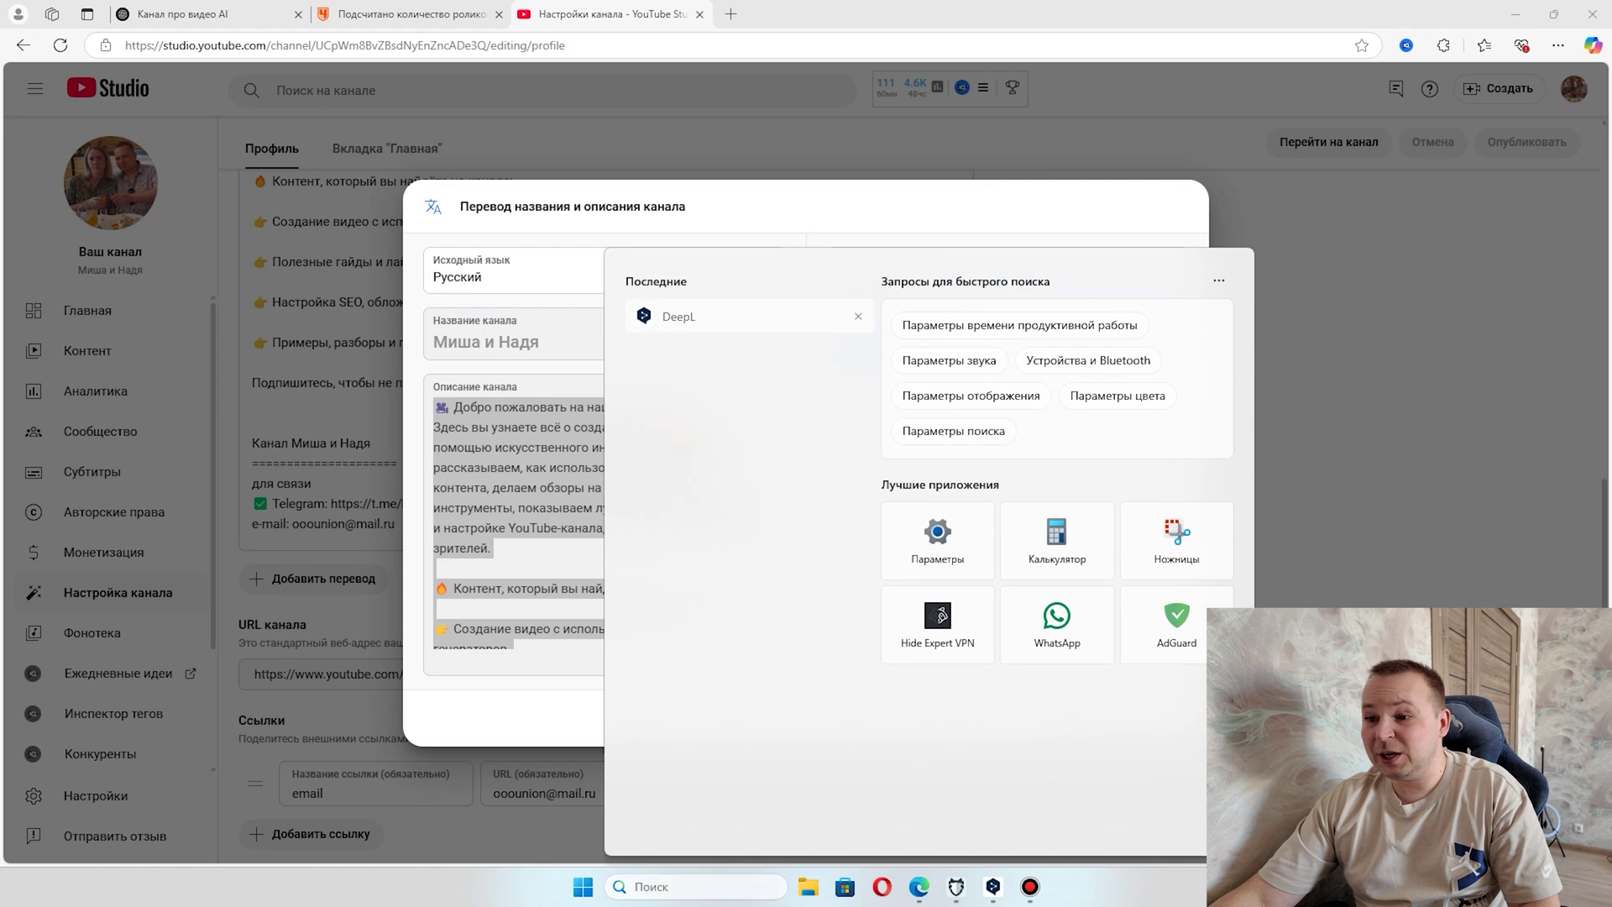
left_click(679, 316)
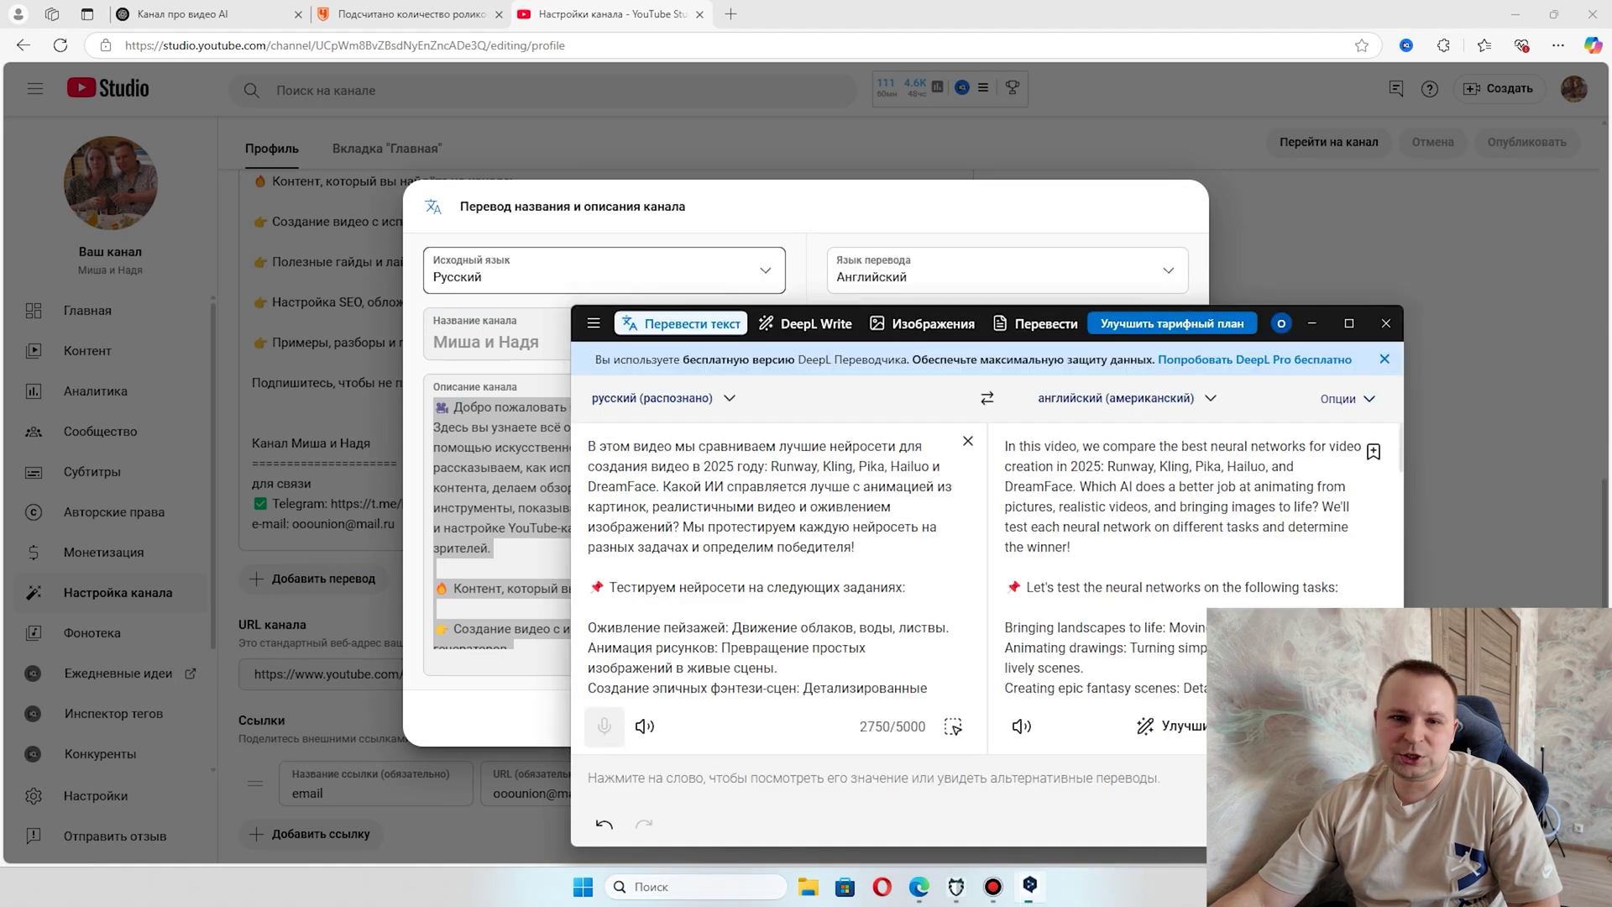
left_click(968, 440)
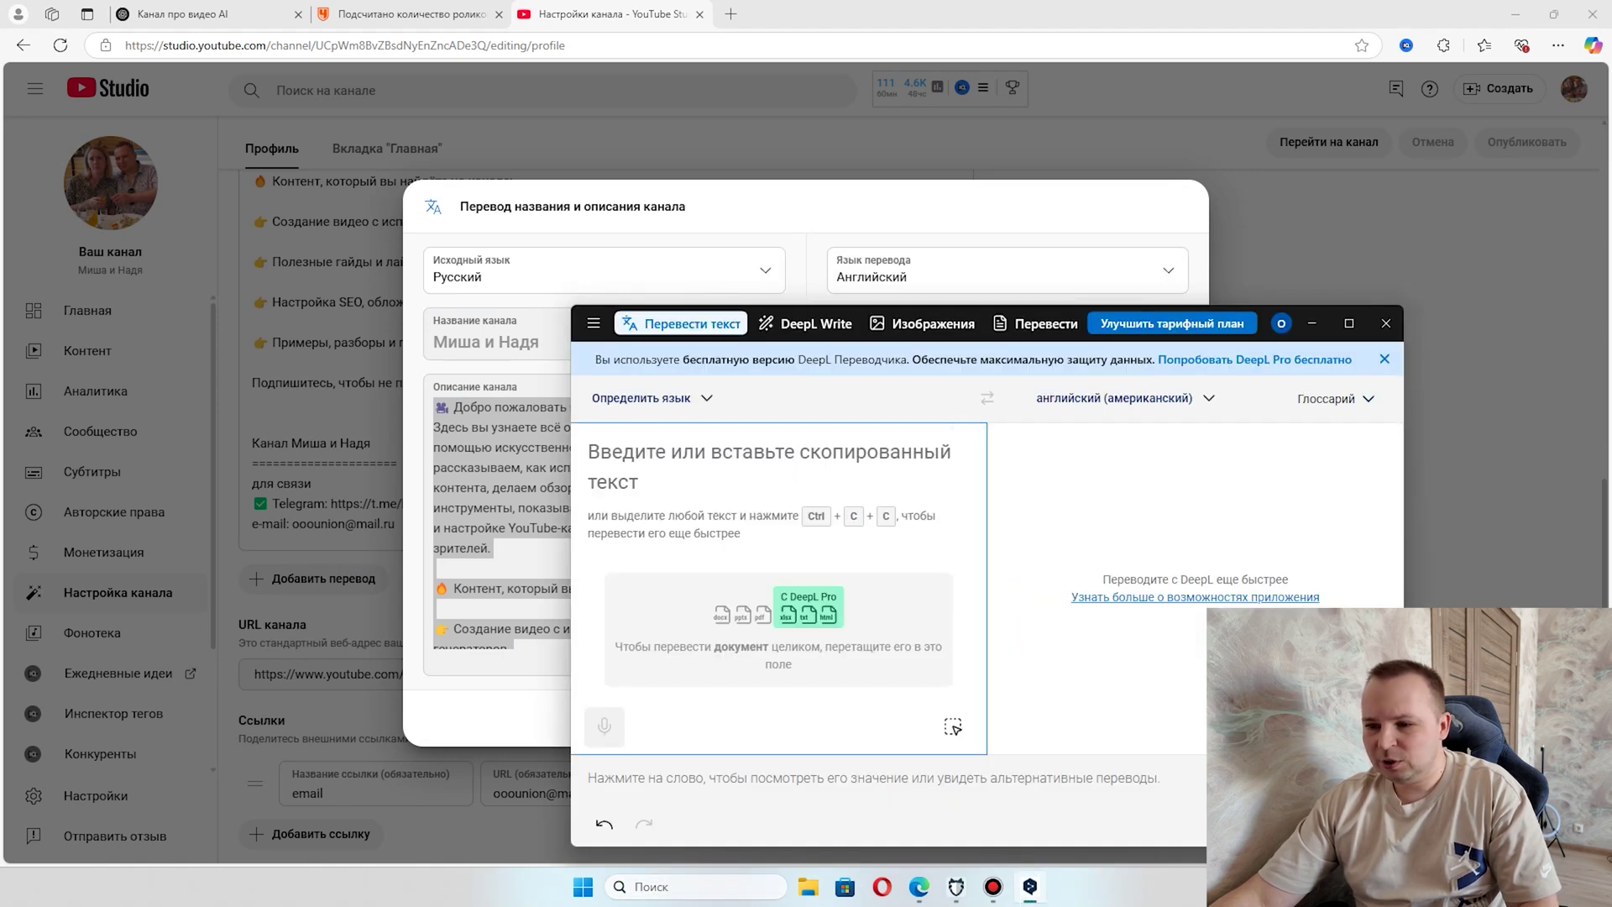
key("ctrl+v")
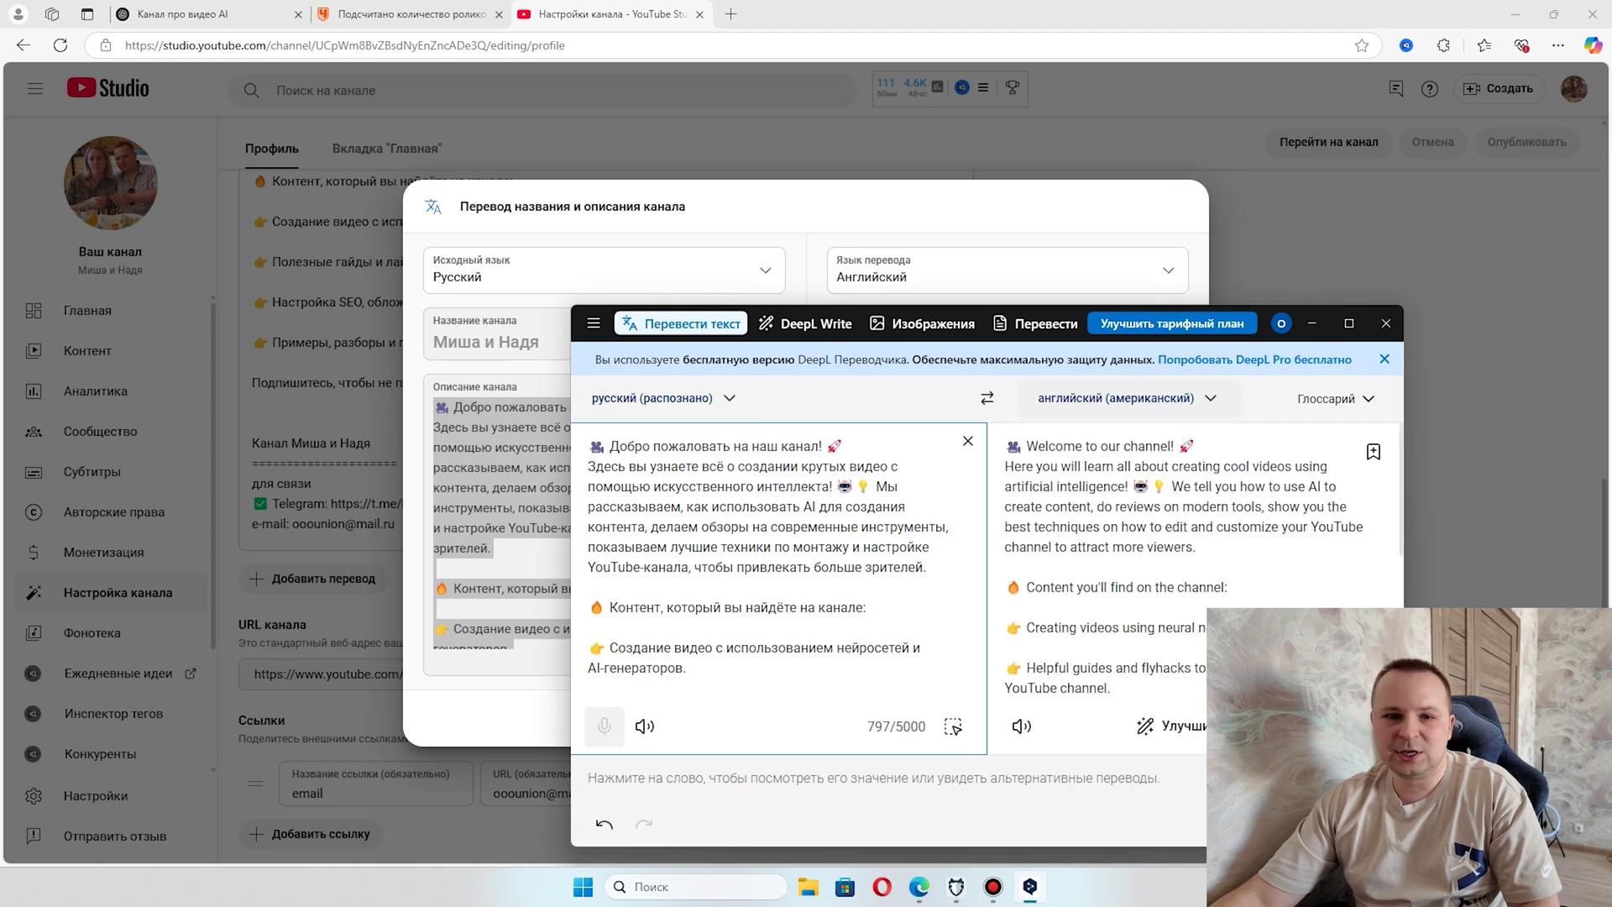
Copy DeepL's English text into the translated channel description and save the translation
left_click(1183, 567)
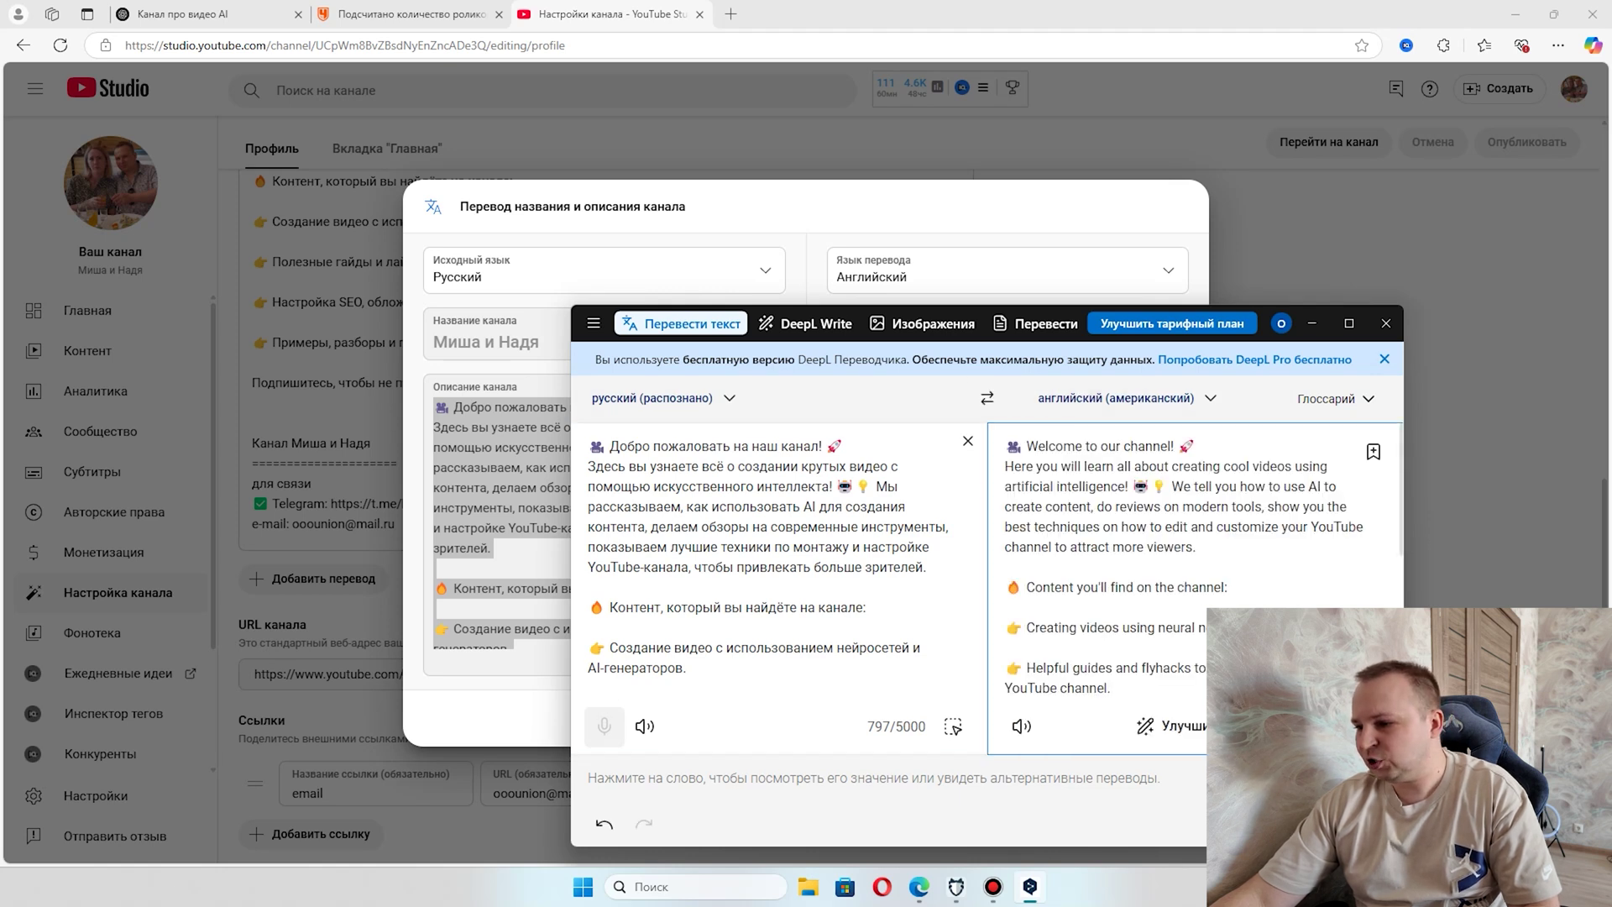
left_click(1311, 323)
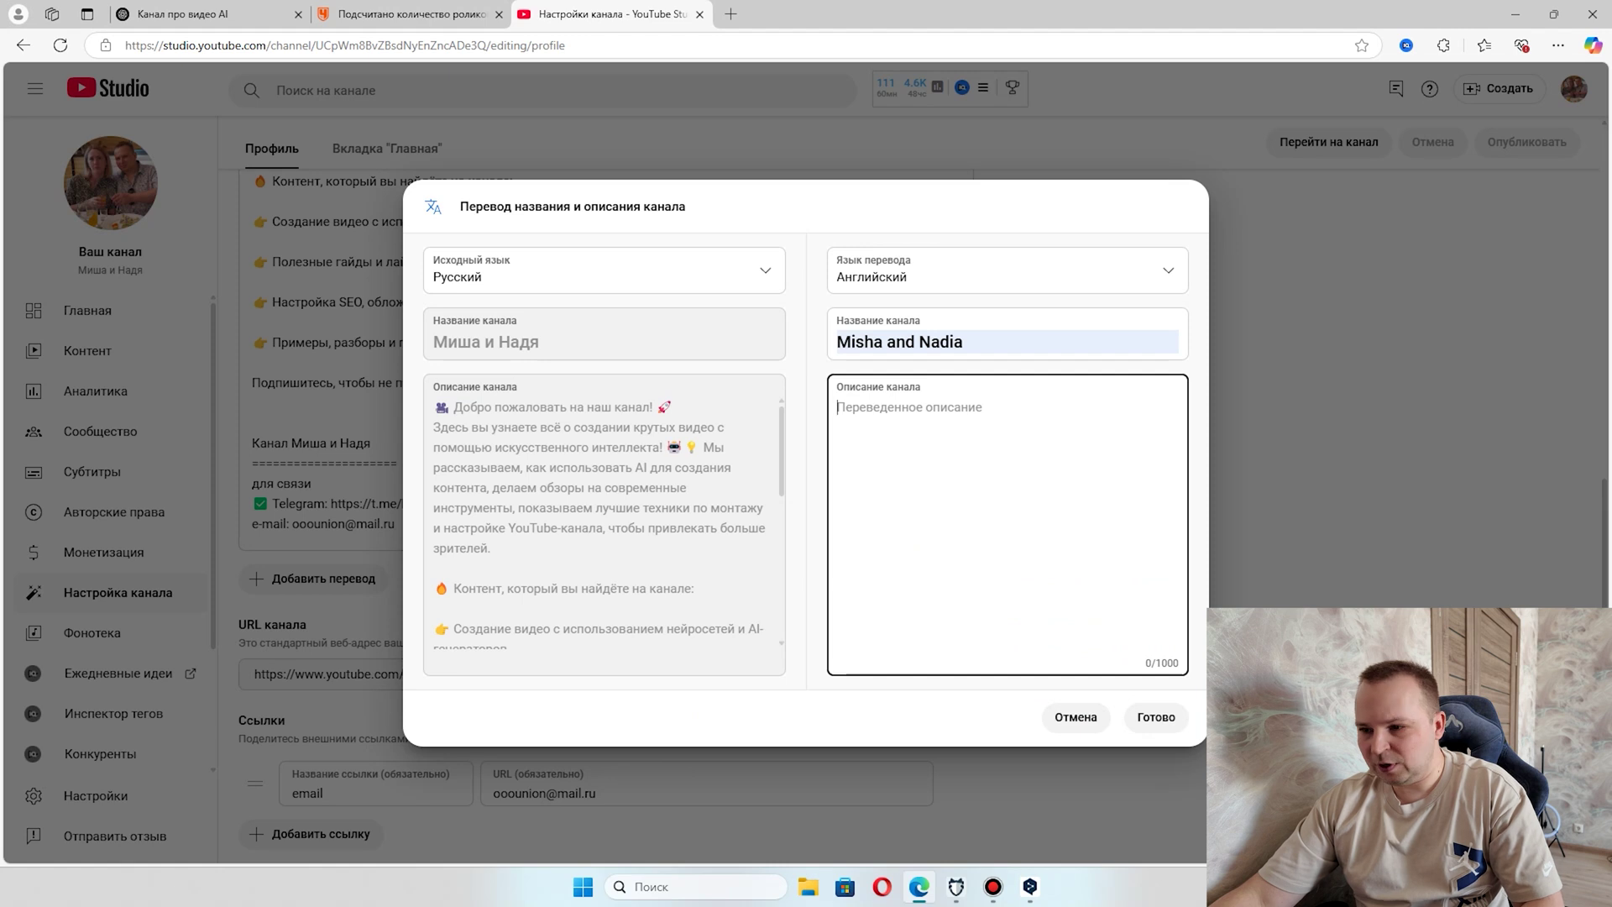
key("ctrl+v")
scroll(1008, 521, "up", 8)
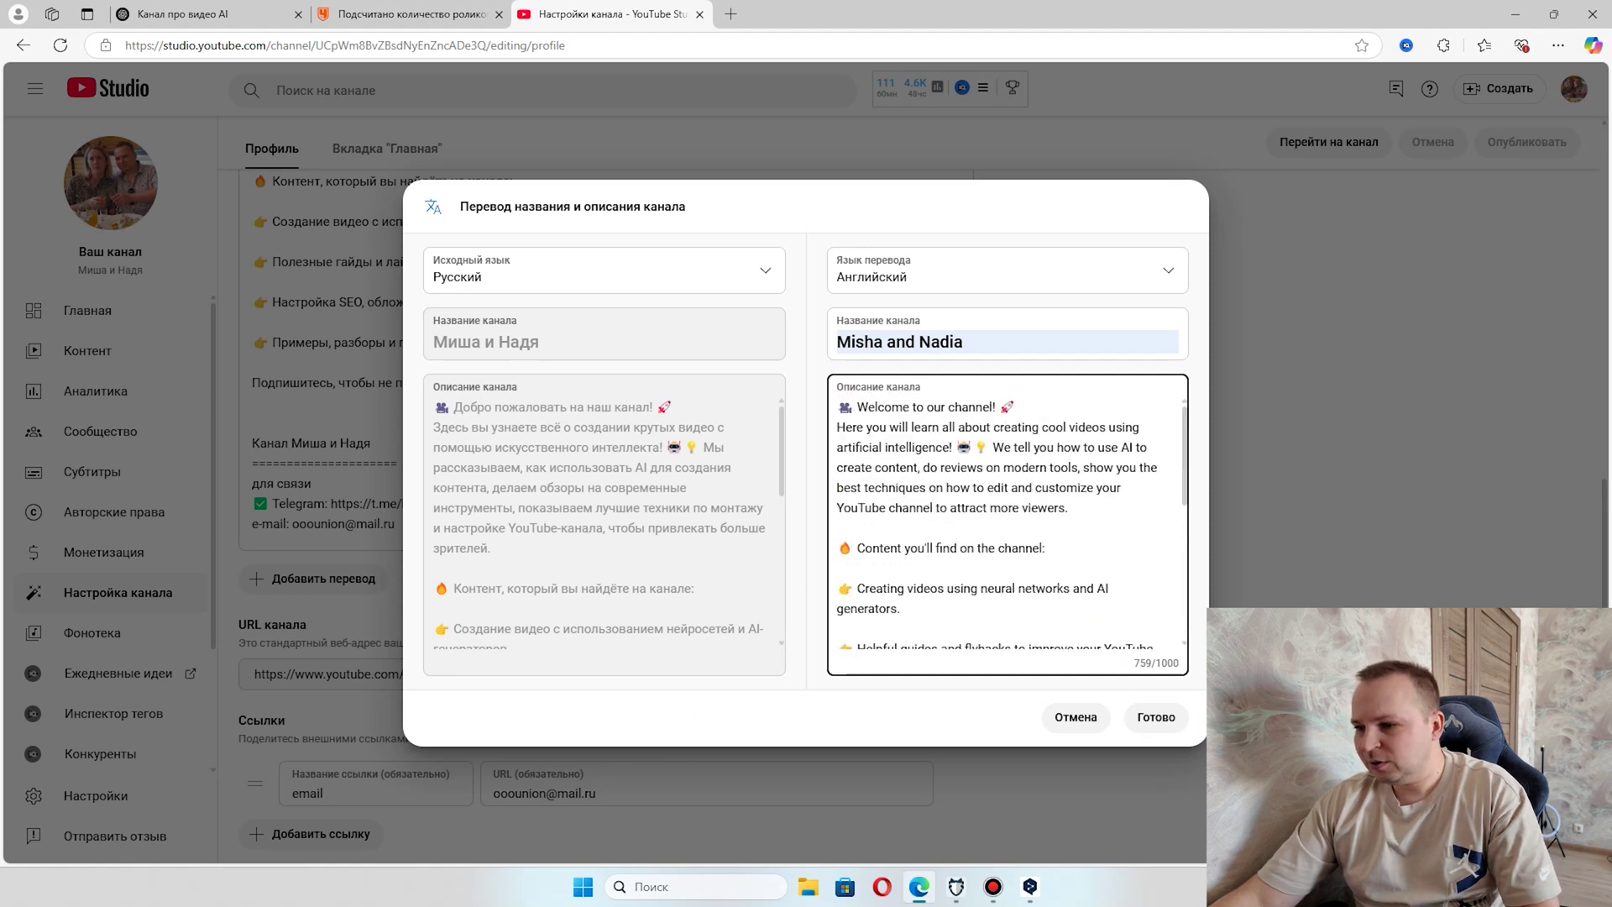
left_click(1156, 717)
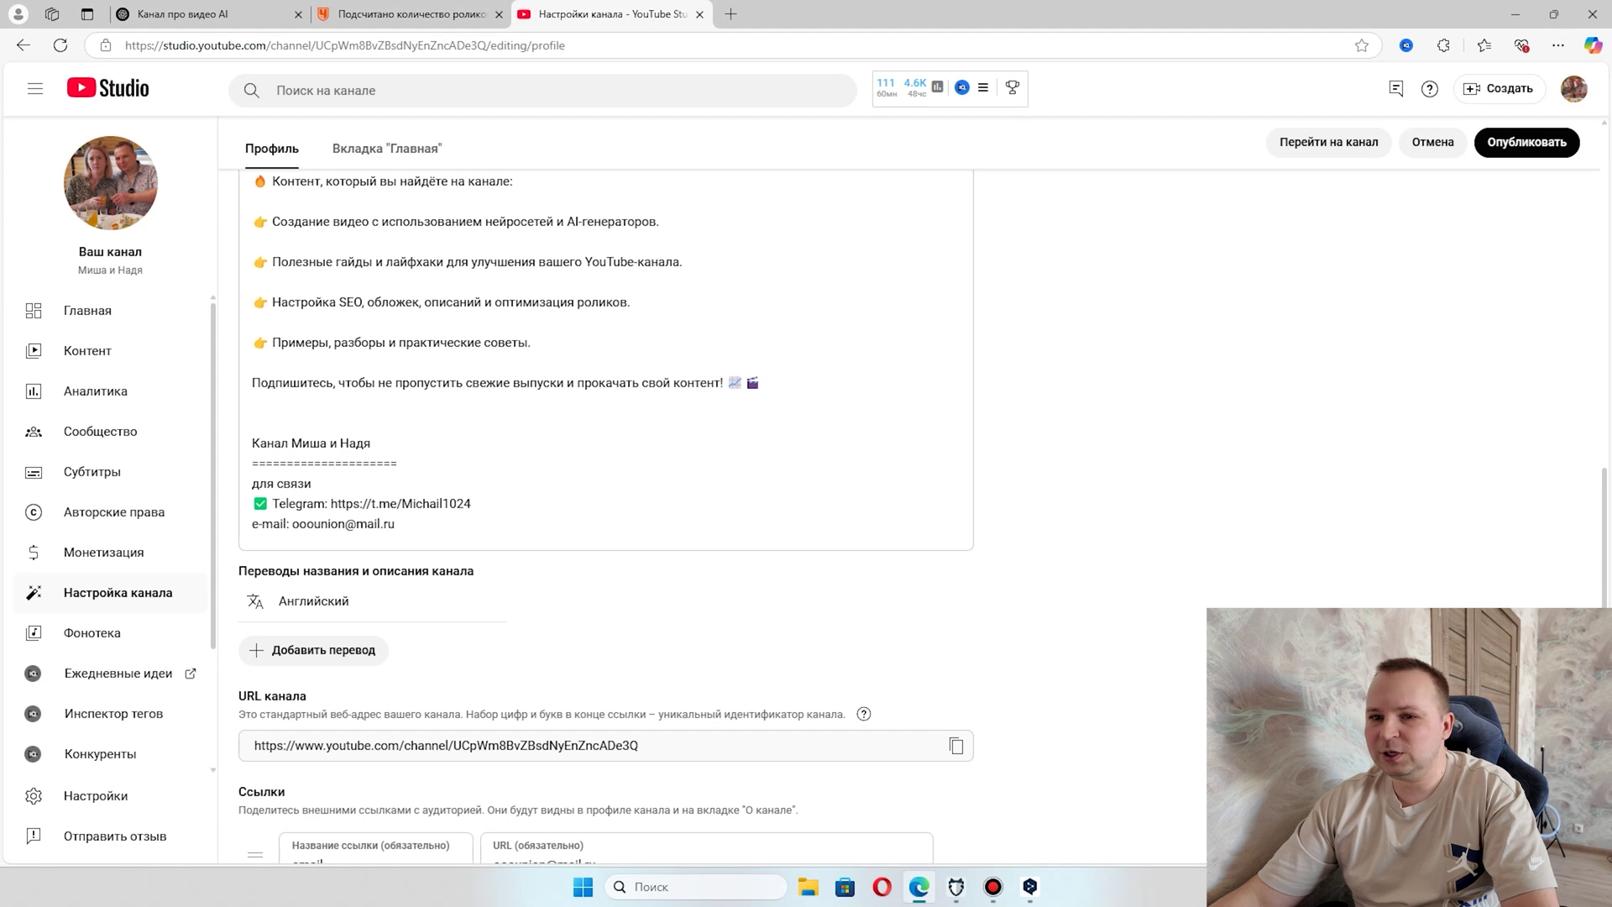
Publish the channel profile changes and open the subtitles page of the video "Лучшая Нейросеть для Создания Видео! Runway, Kling, Pika, Hailuo, DreamFace"
left_click(1526, 143)
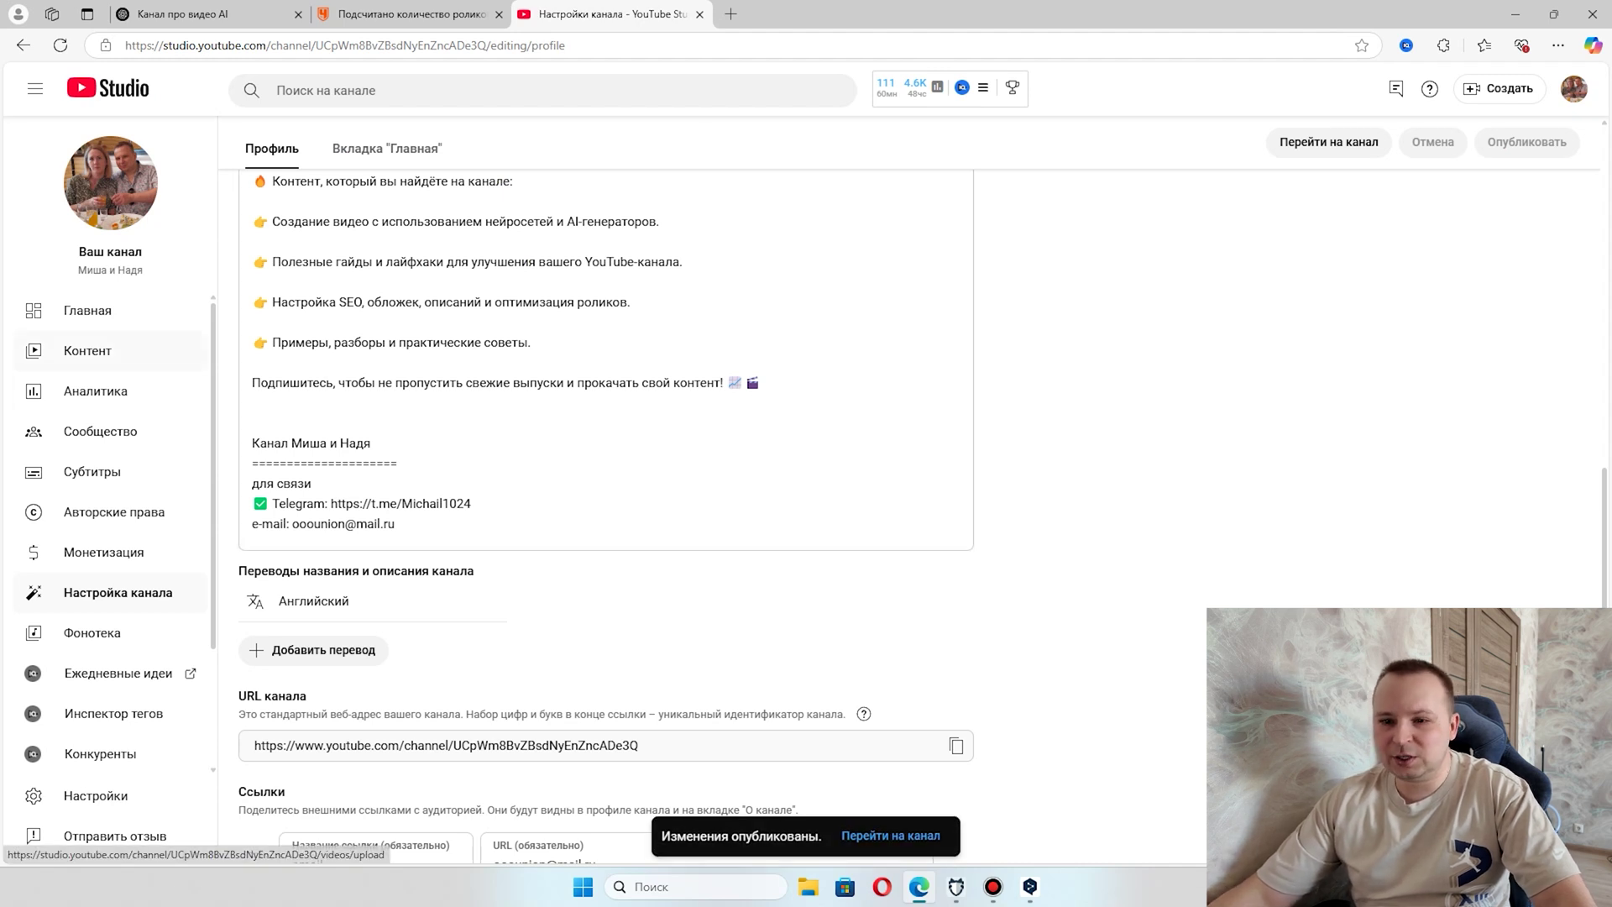
left_click(87, 350)
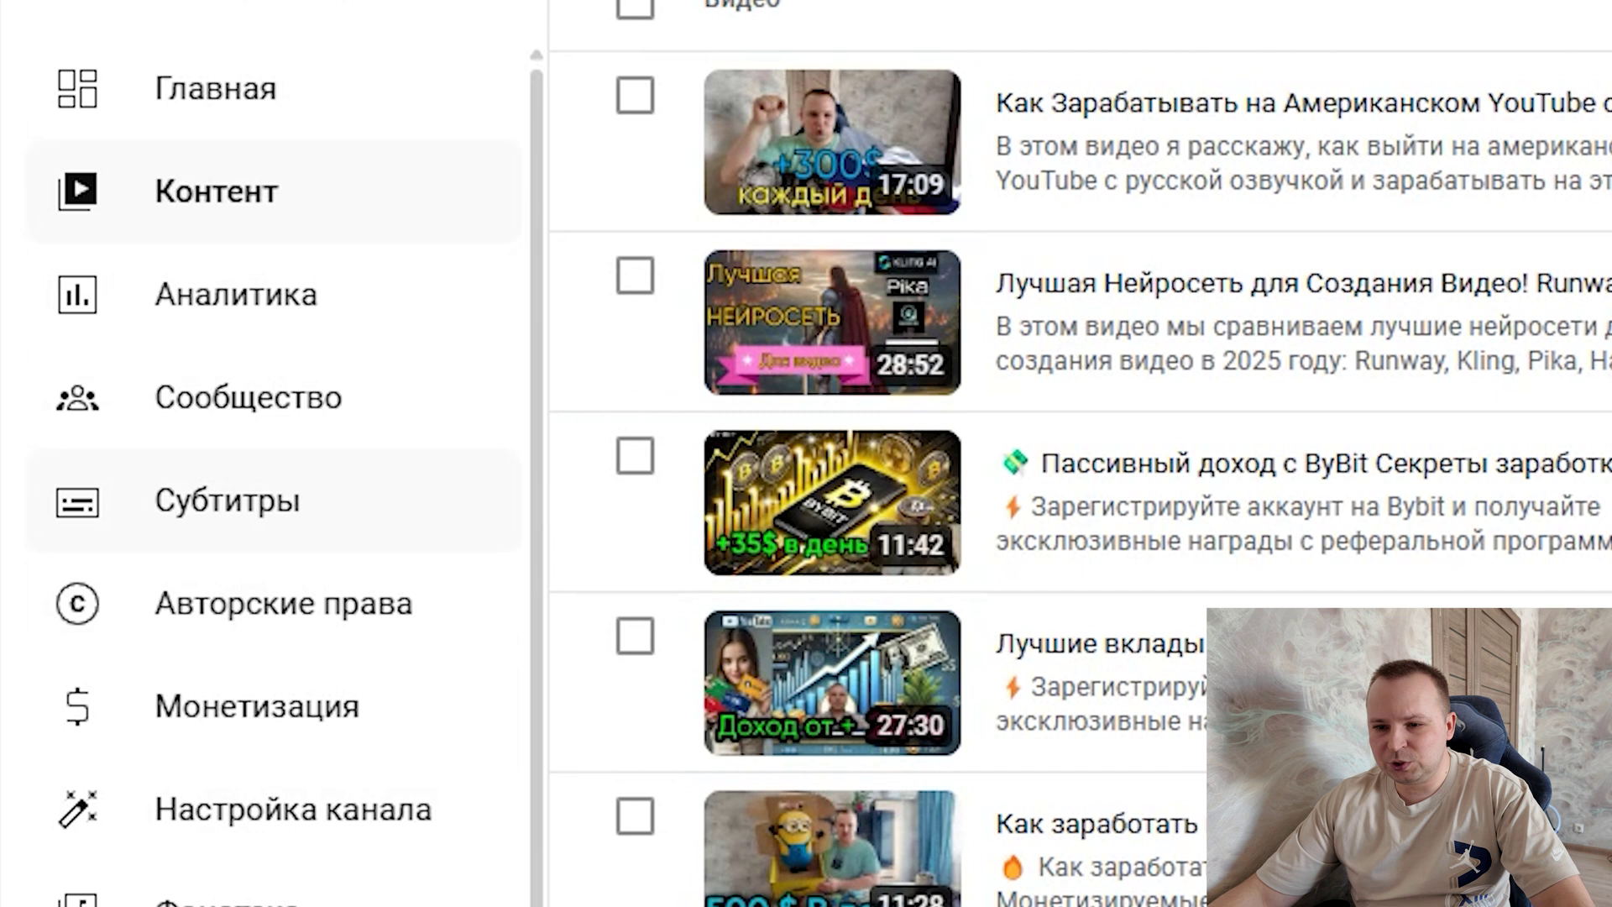
left_click(227, 501)
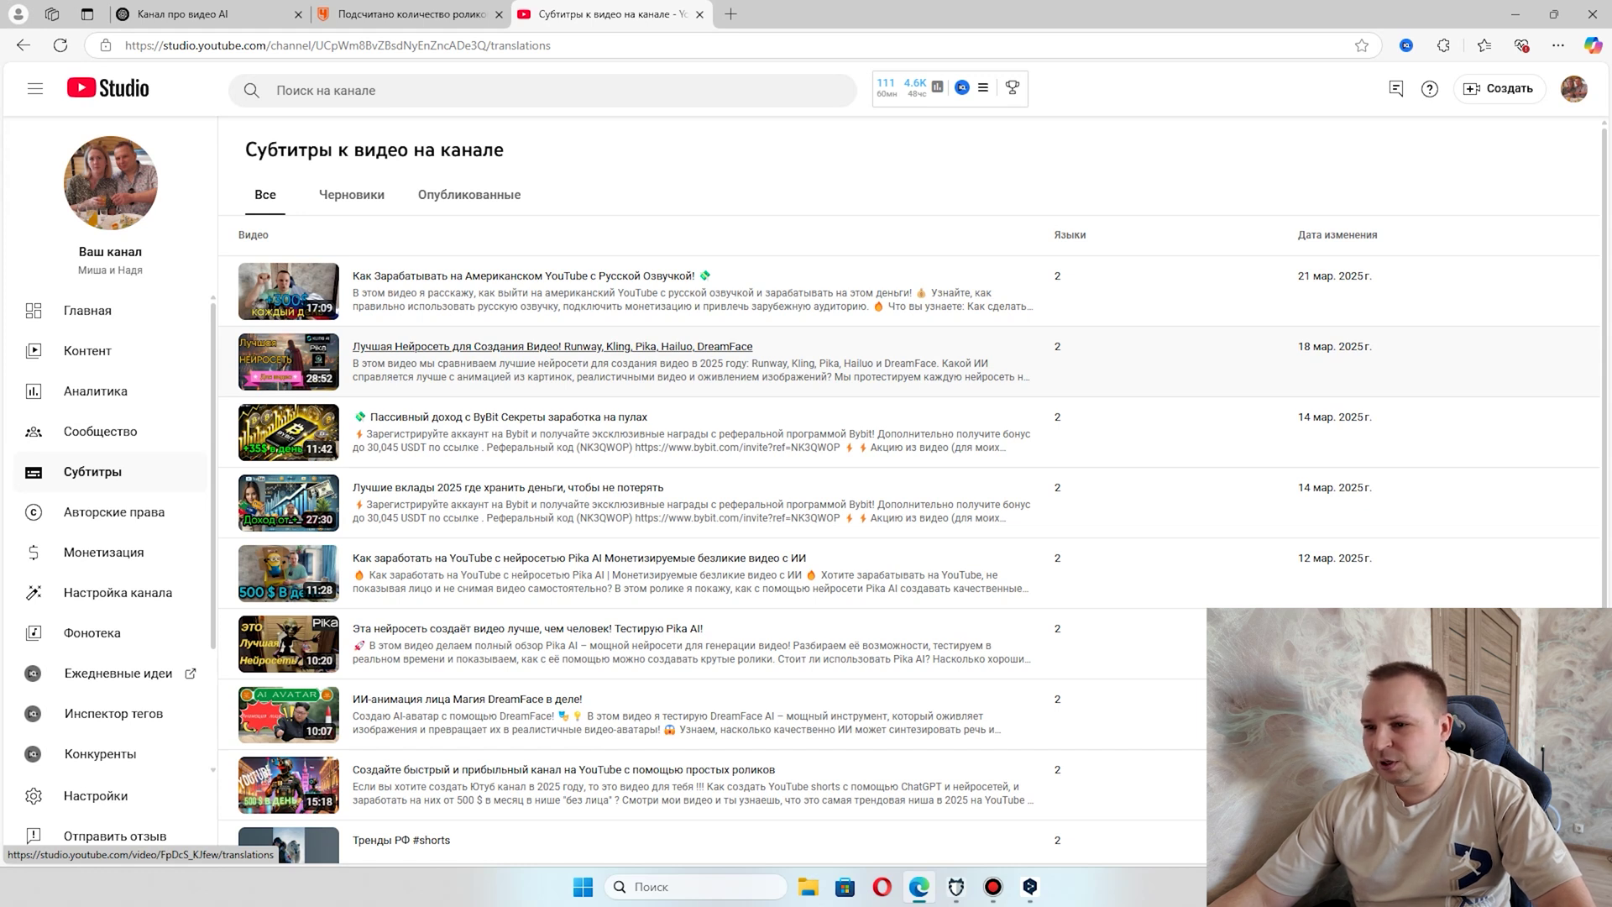
left_click(545, 346)
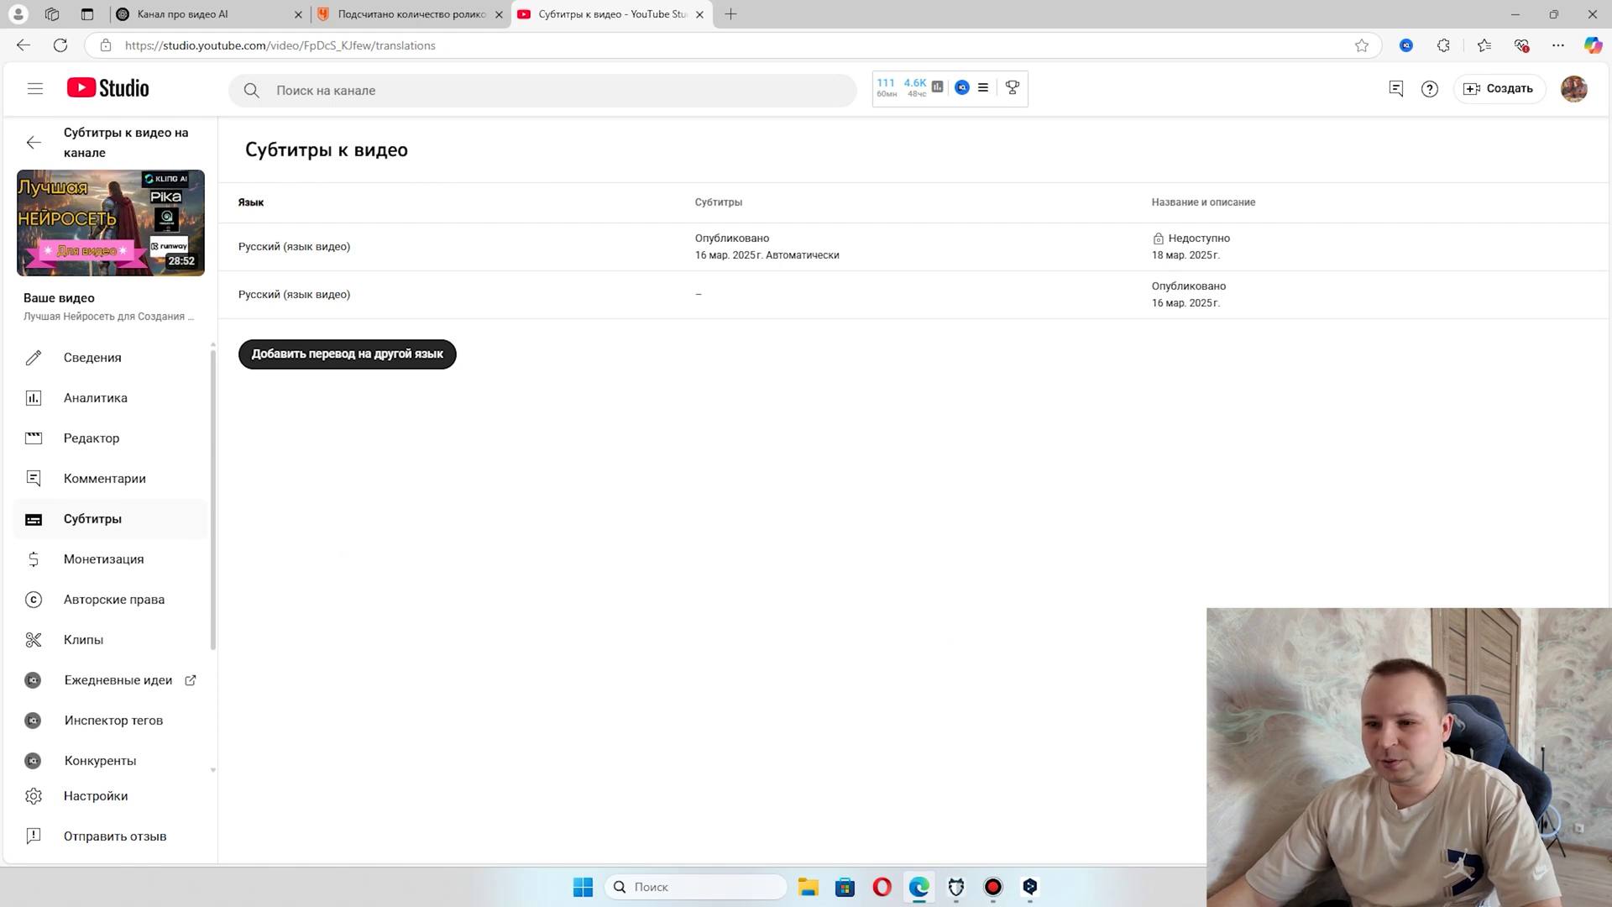
Add English as a translation language for the video and open its title and description translation
left_click(347, 354)
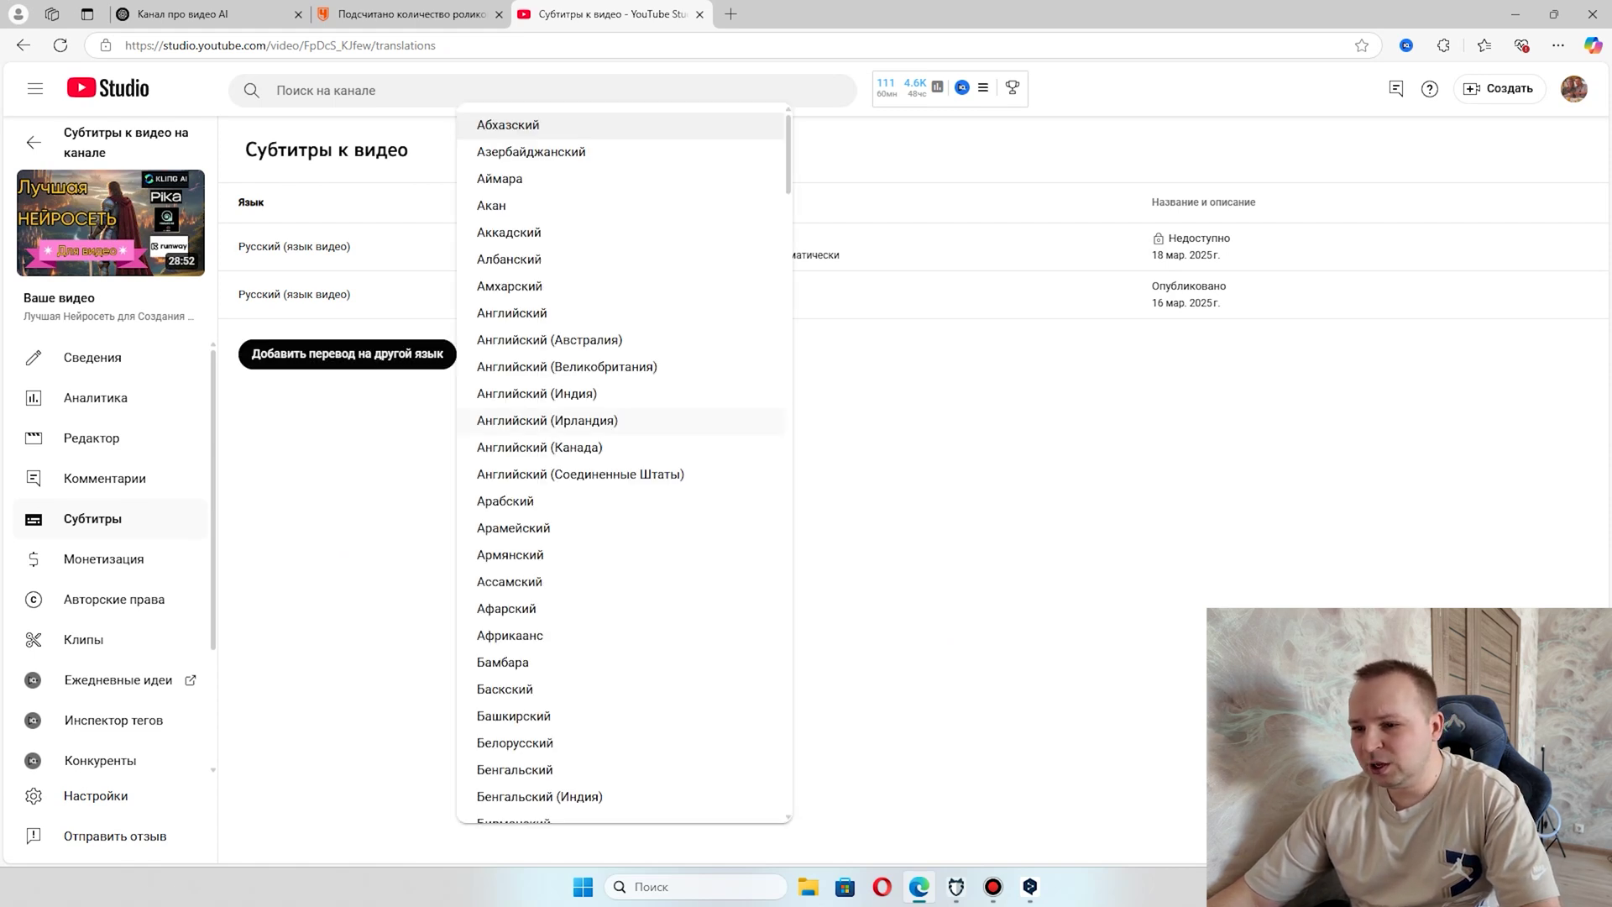
left_click(513, 313)
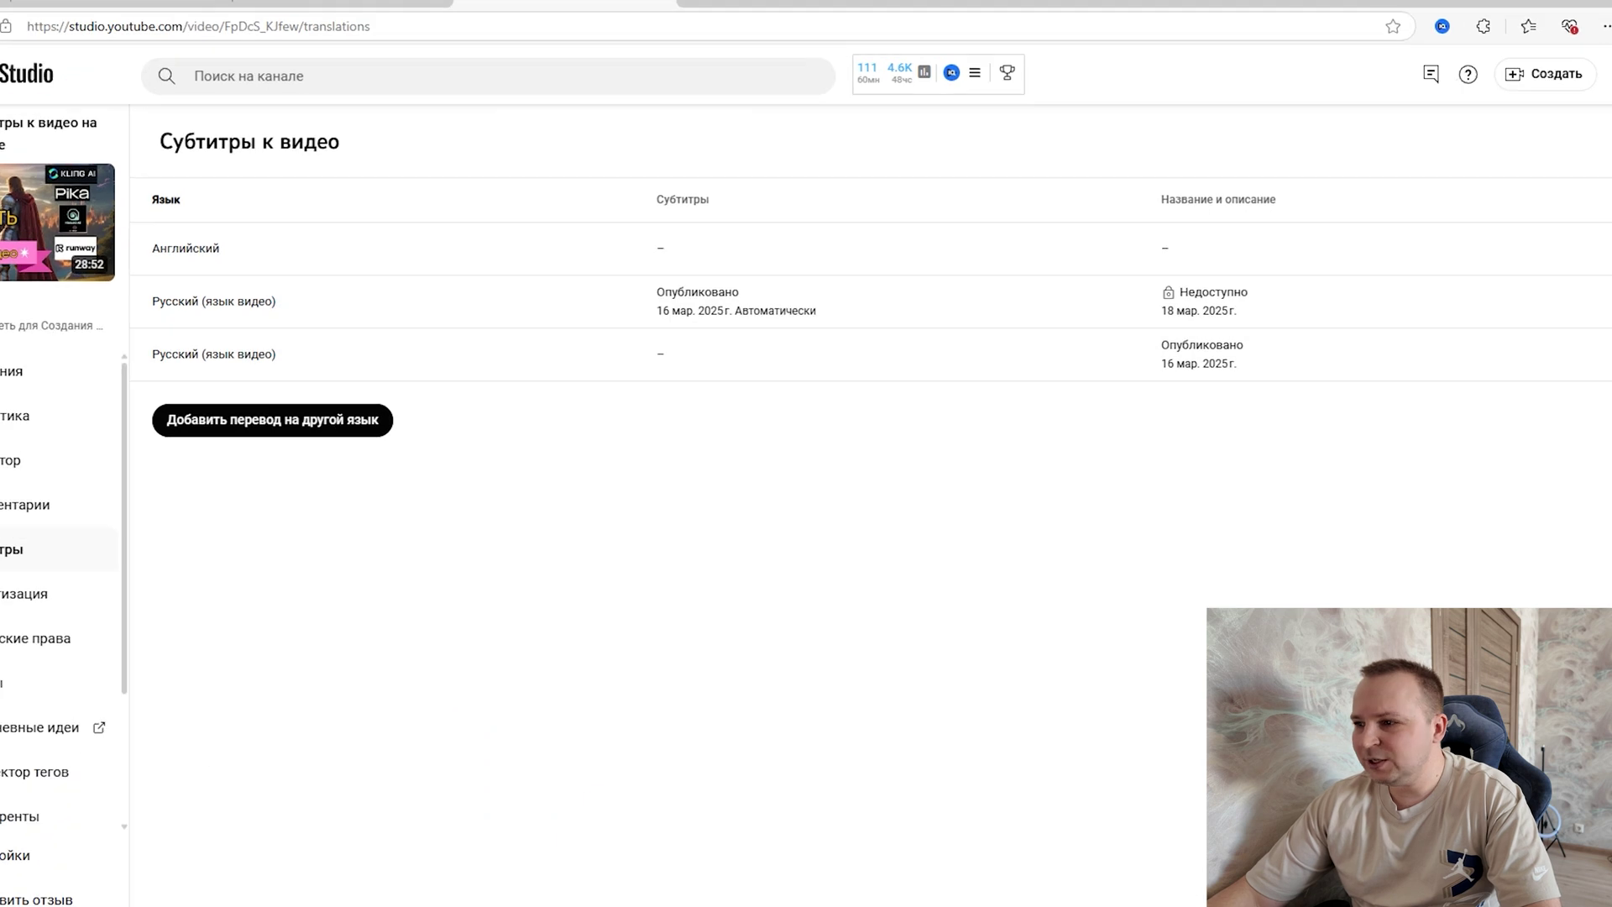
left_click_drag(1244, 179, 1430, 180)
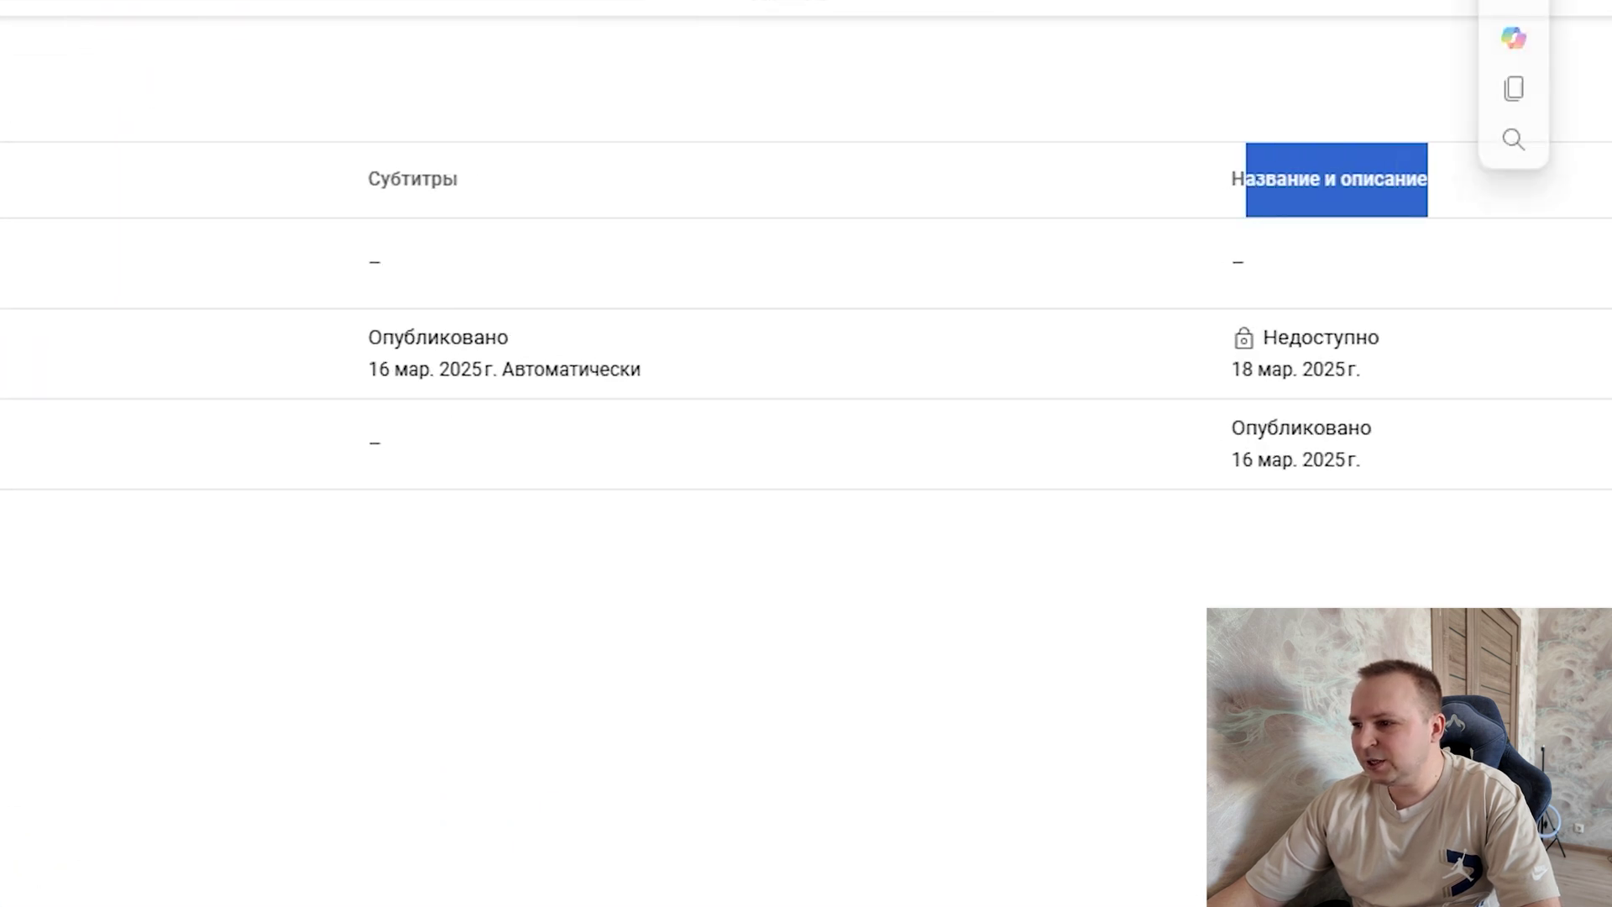
left_click(1437, 186)
mouse_move(1266, 263)
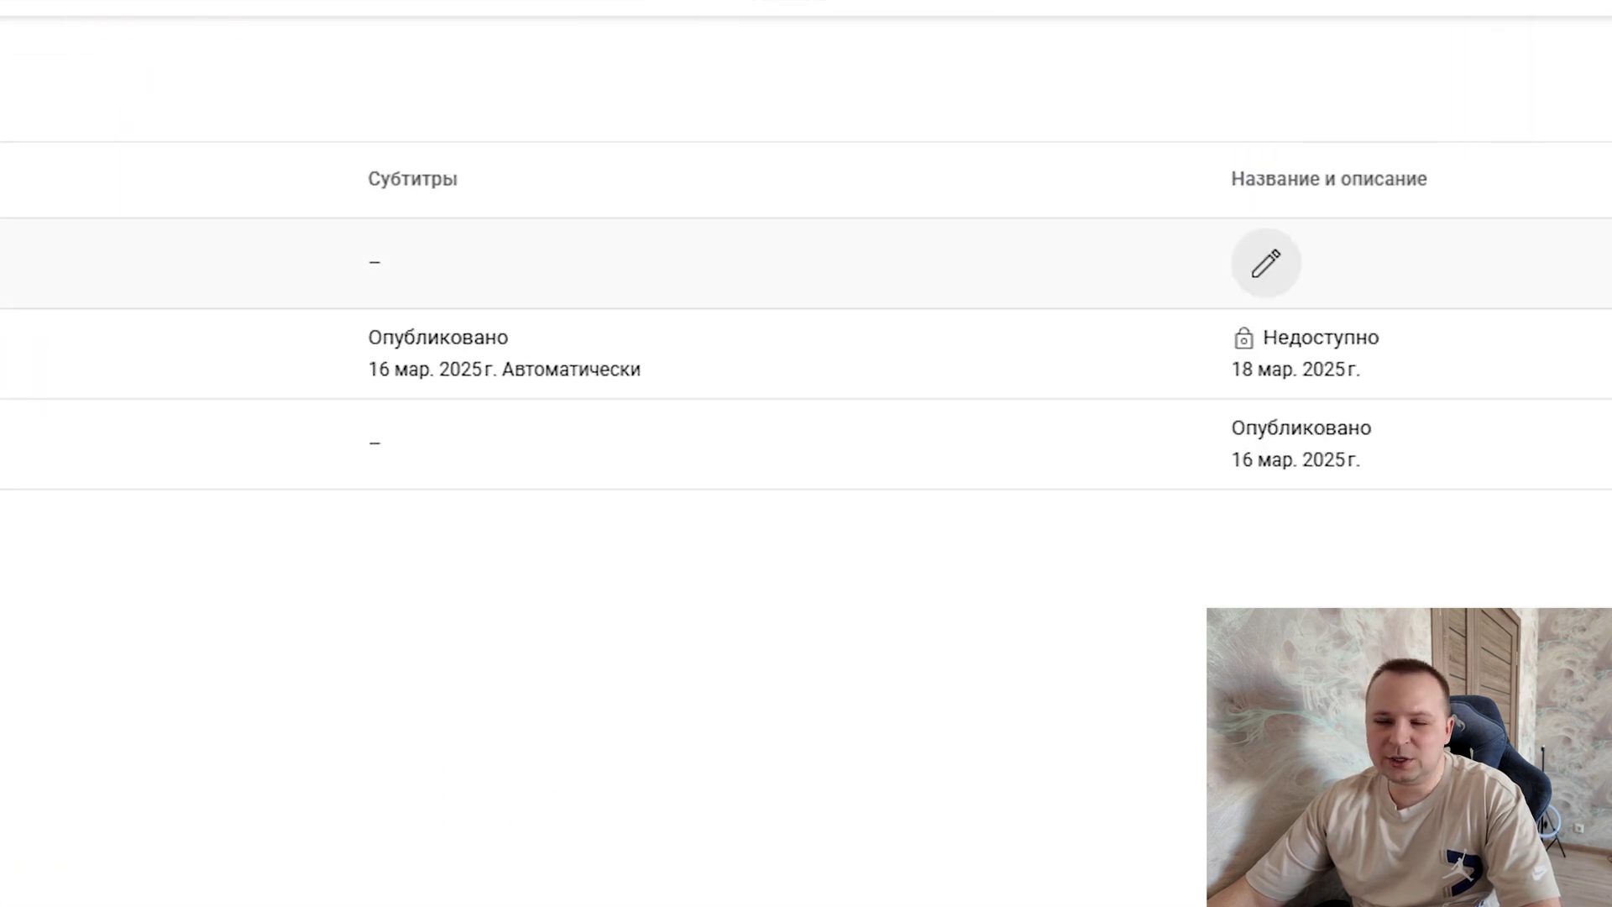
left_click(1265, 263)
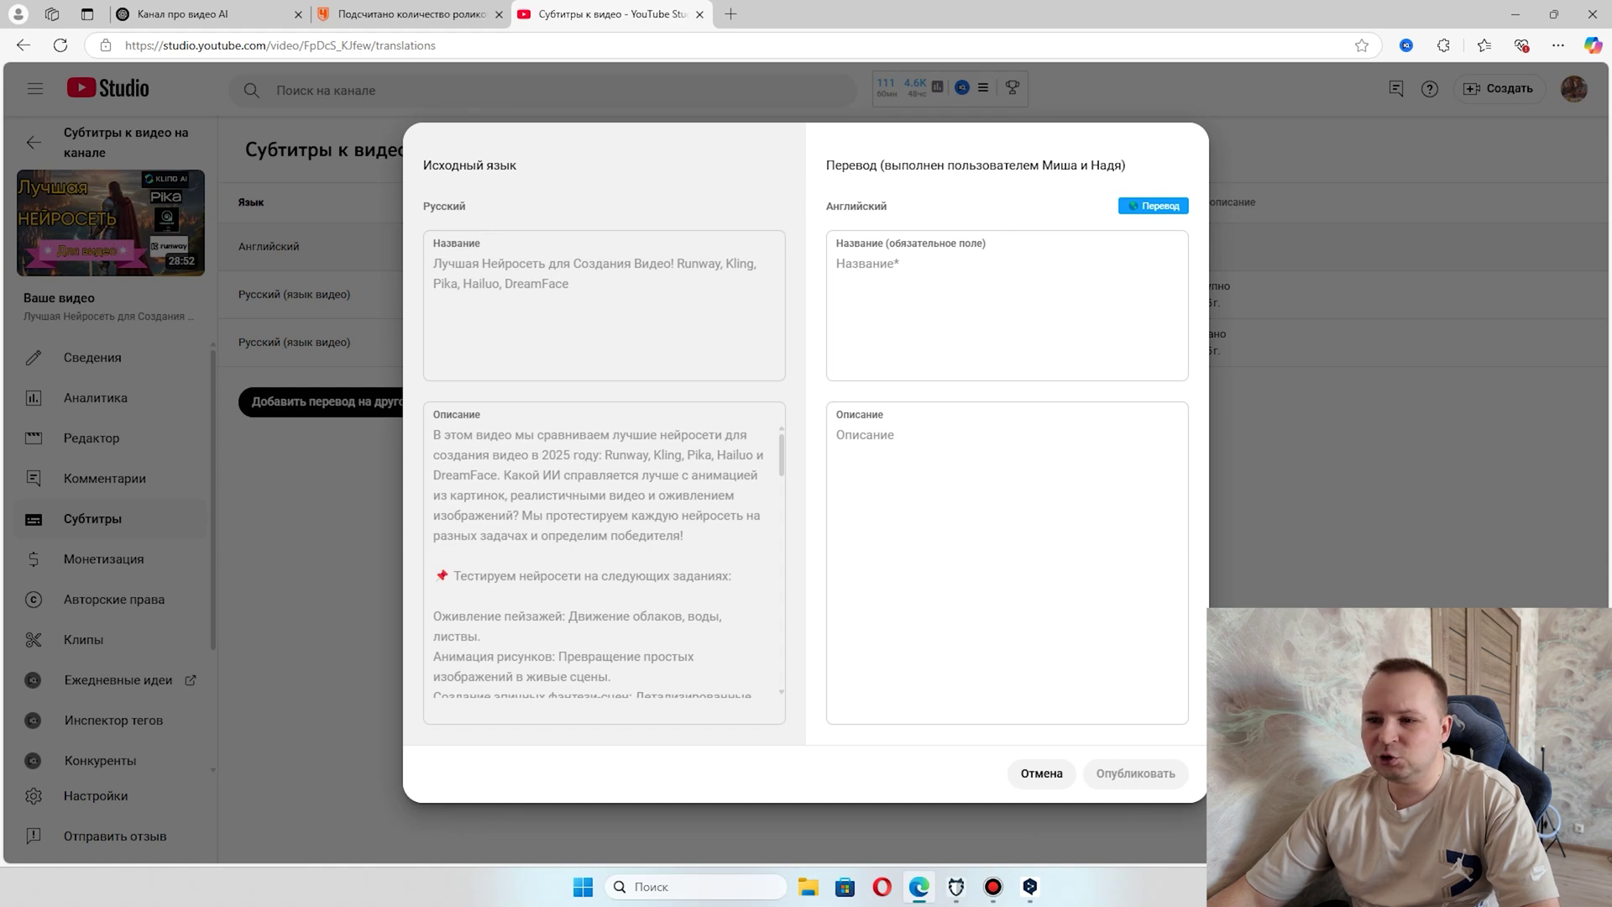
Copy the video's original Russian title and translate it into American English in DeepL, replacing the previous source text
left_click_drag(569, 283, 433, 263)
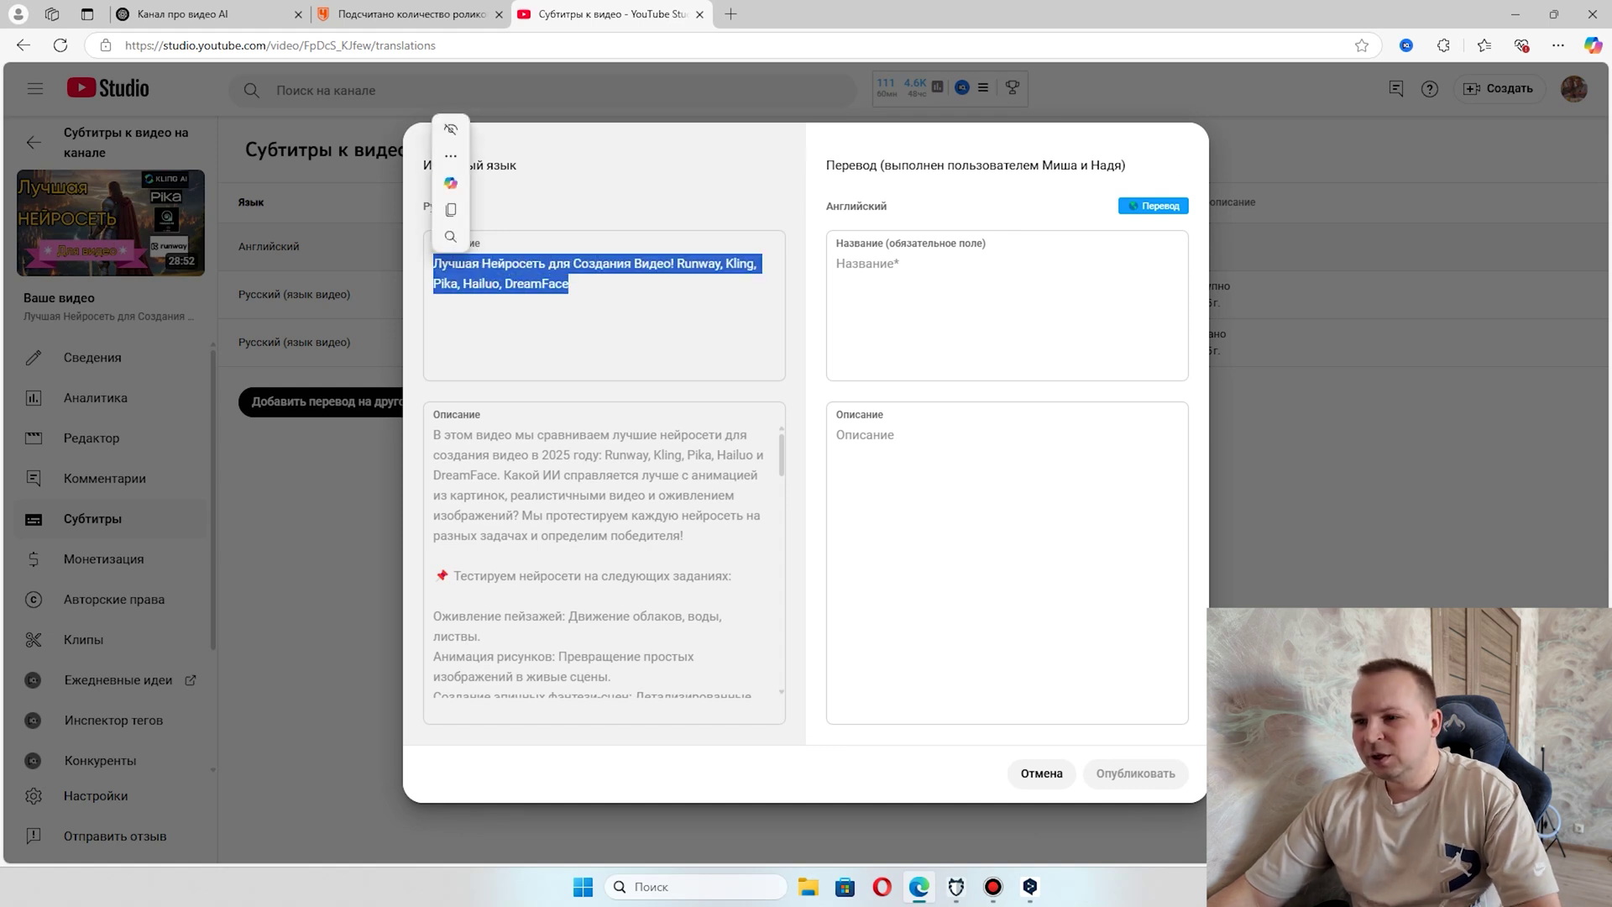
key("ctrl+c")
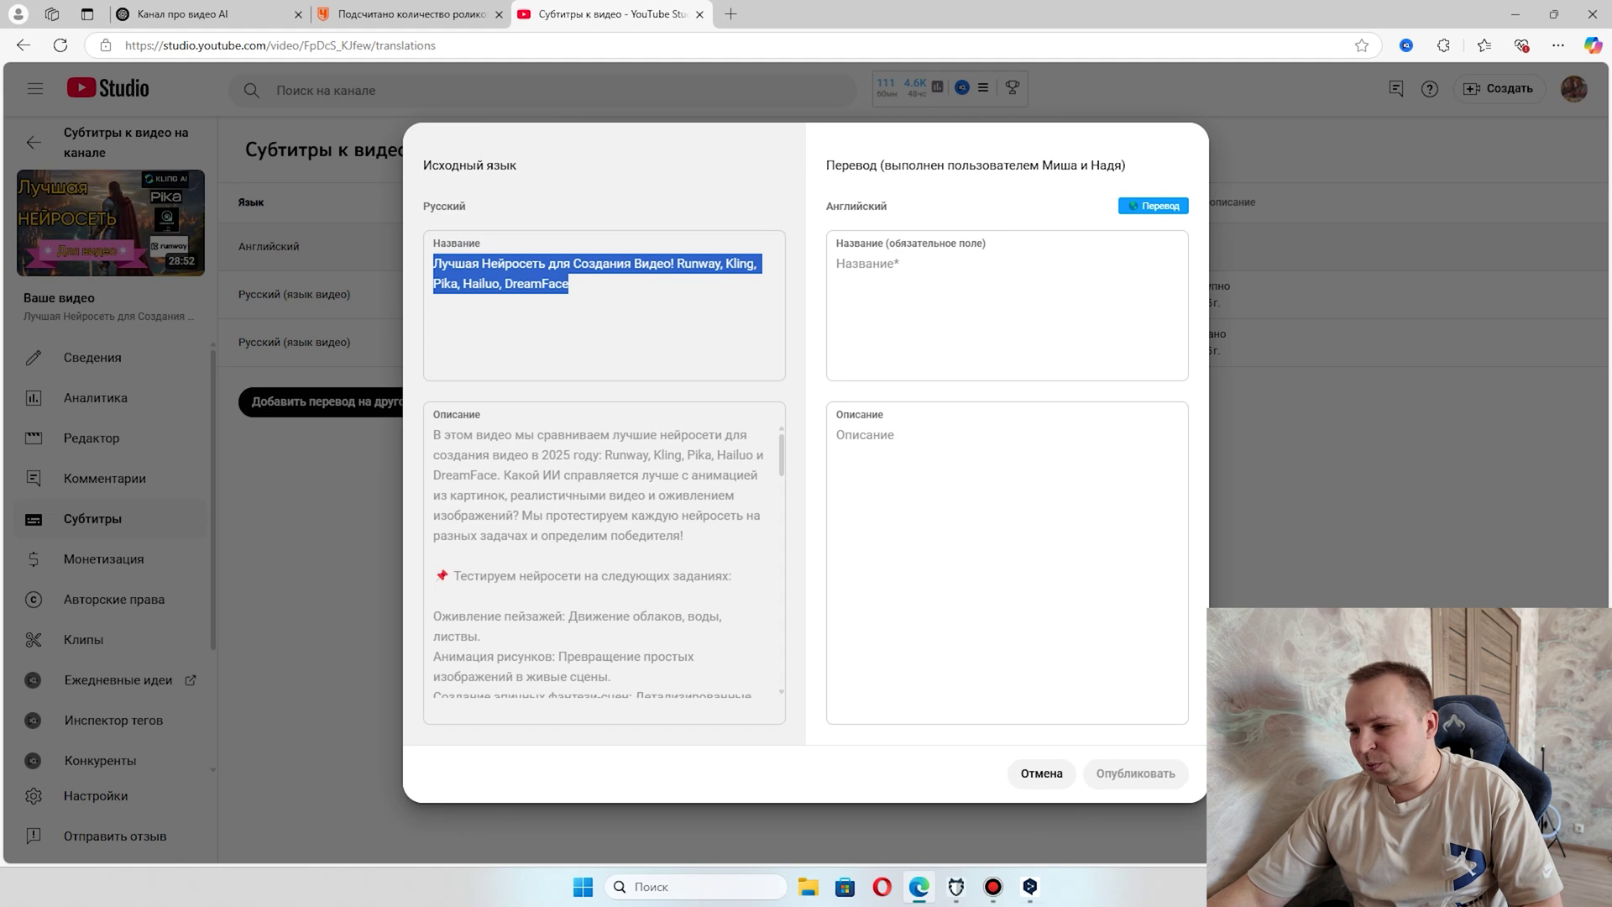
left_click(1030, 886)
left_click(773, 568)
key("ctrl+a")
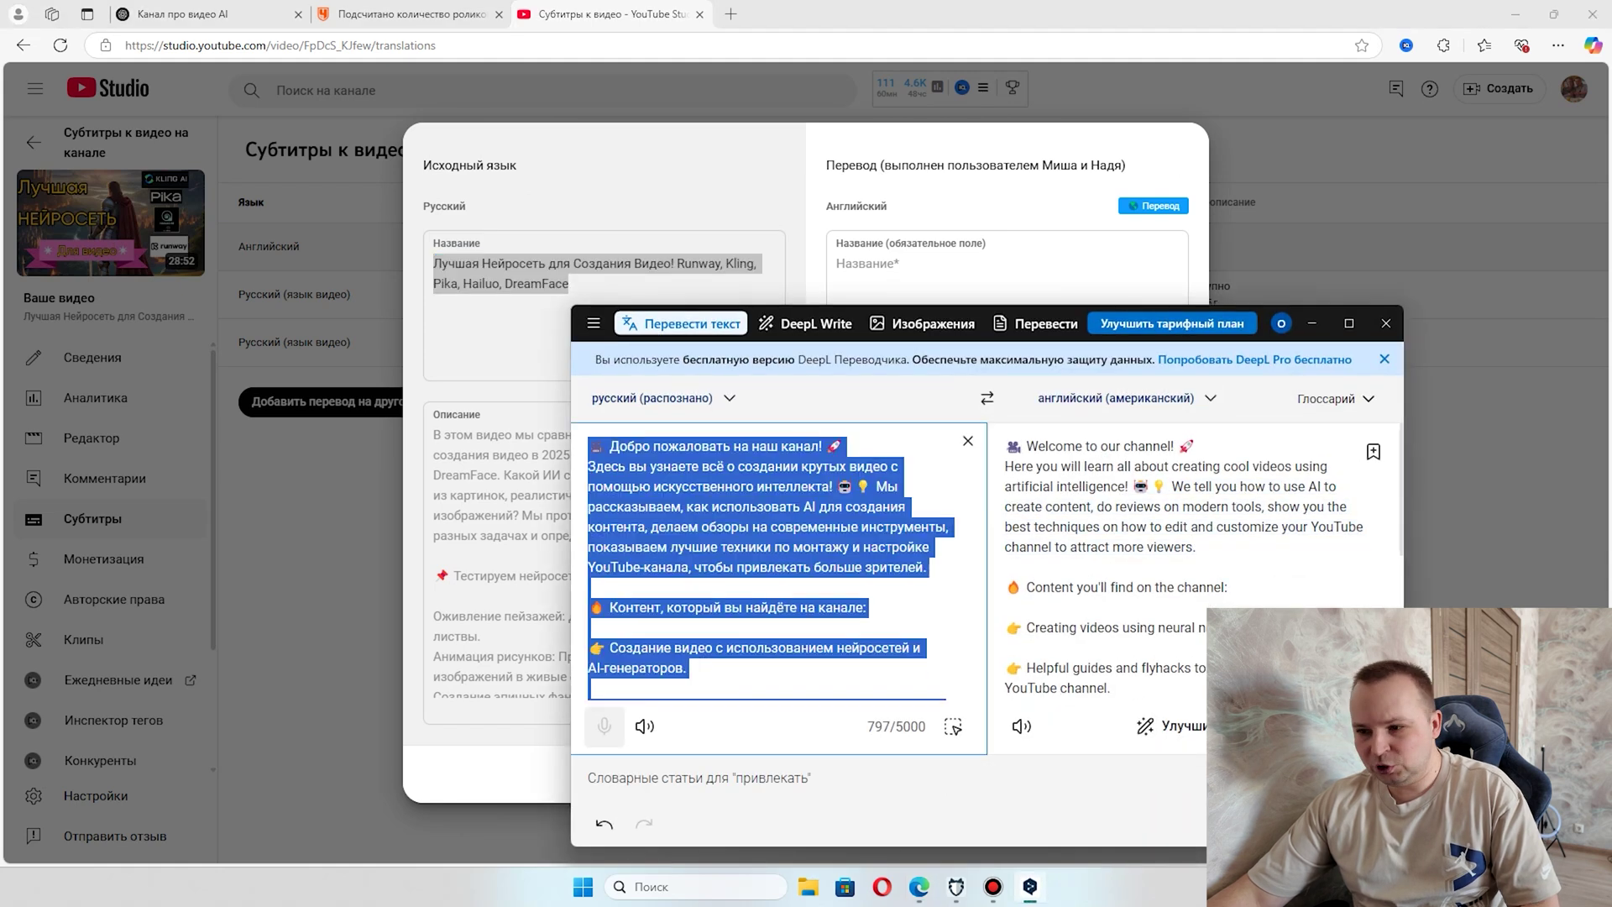
key("ctrl+v")
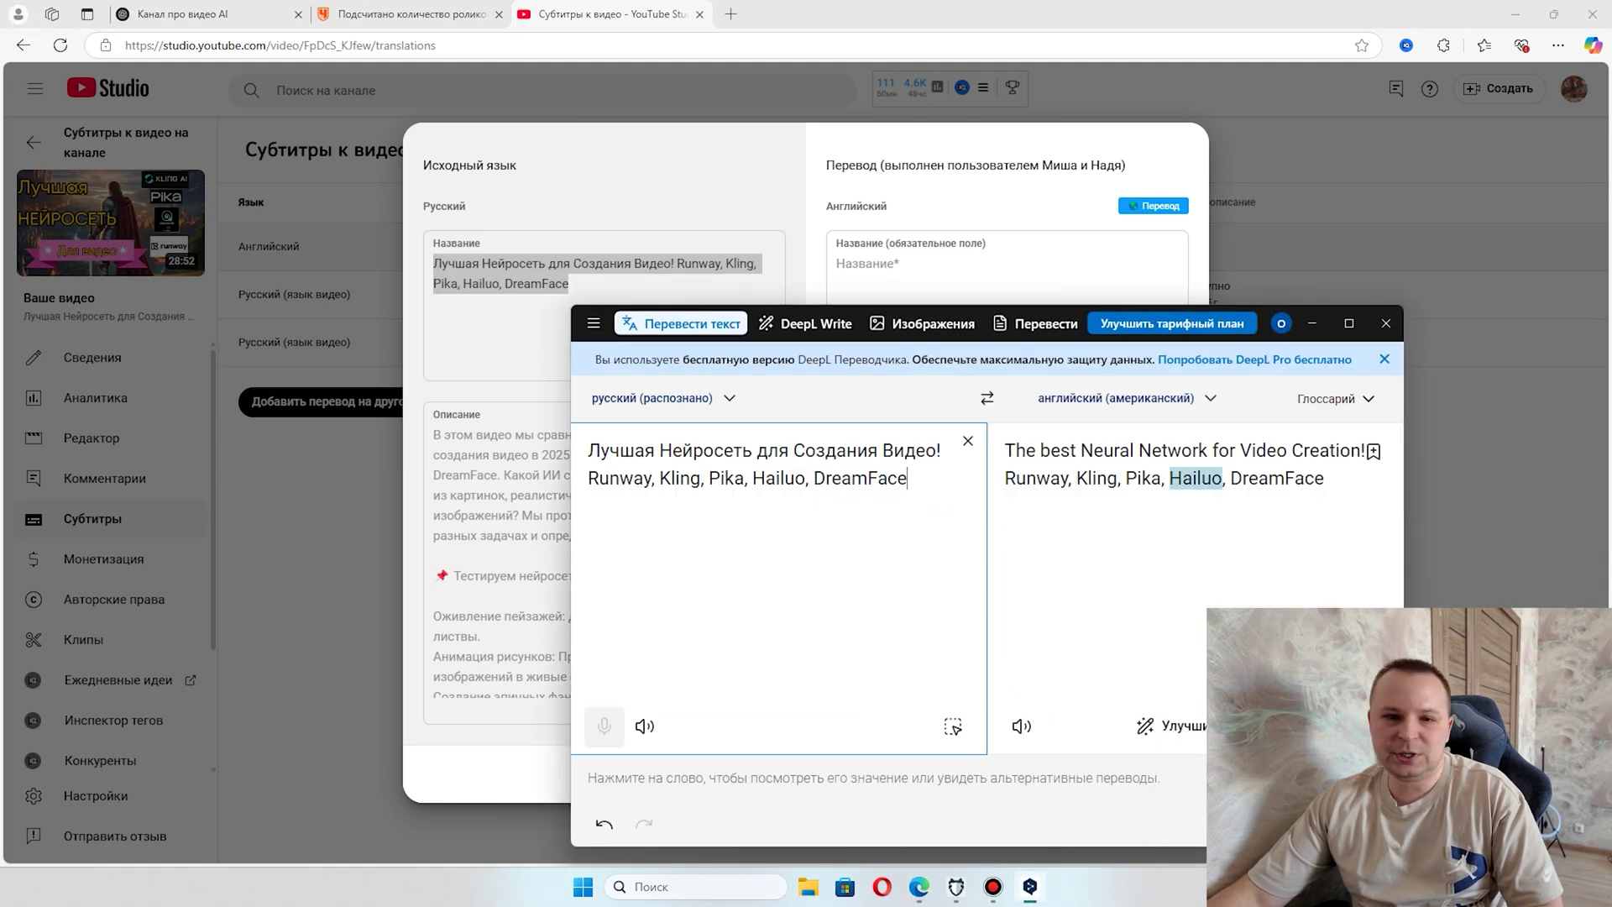
Transfer DeepL's English title, "The best Neural Network for Video Creation! Runway, Kling, Pika, Hailuo, DreamFace", into the translated title in YouTube Studio
left_click_drag(1324, 477, 1005, 450)
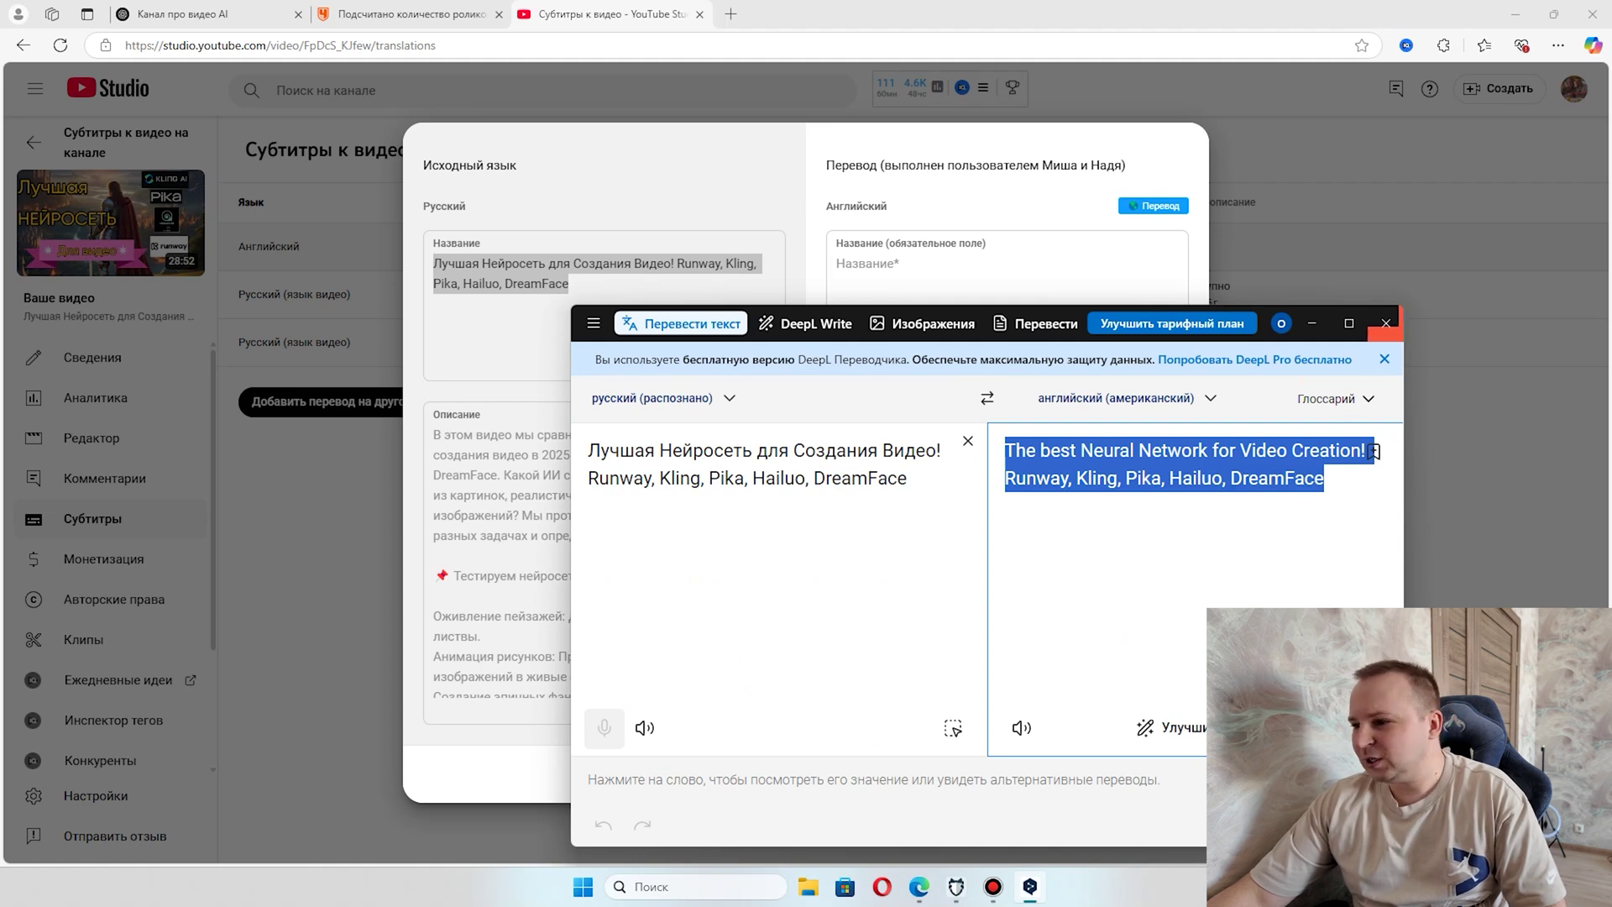
left_click(1311, 323)
key("ctrl+v")
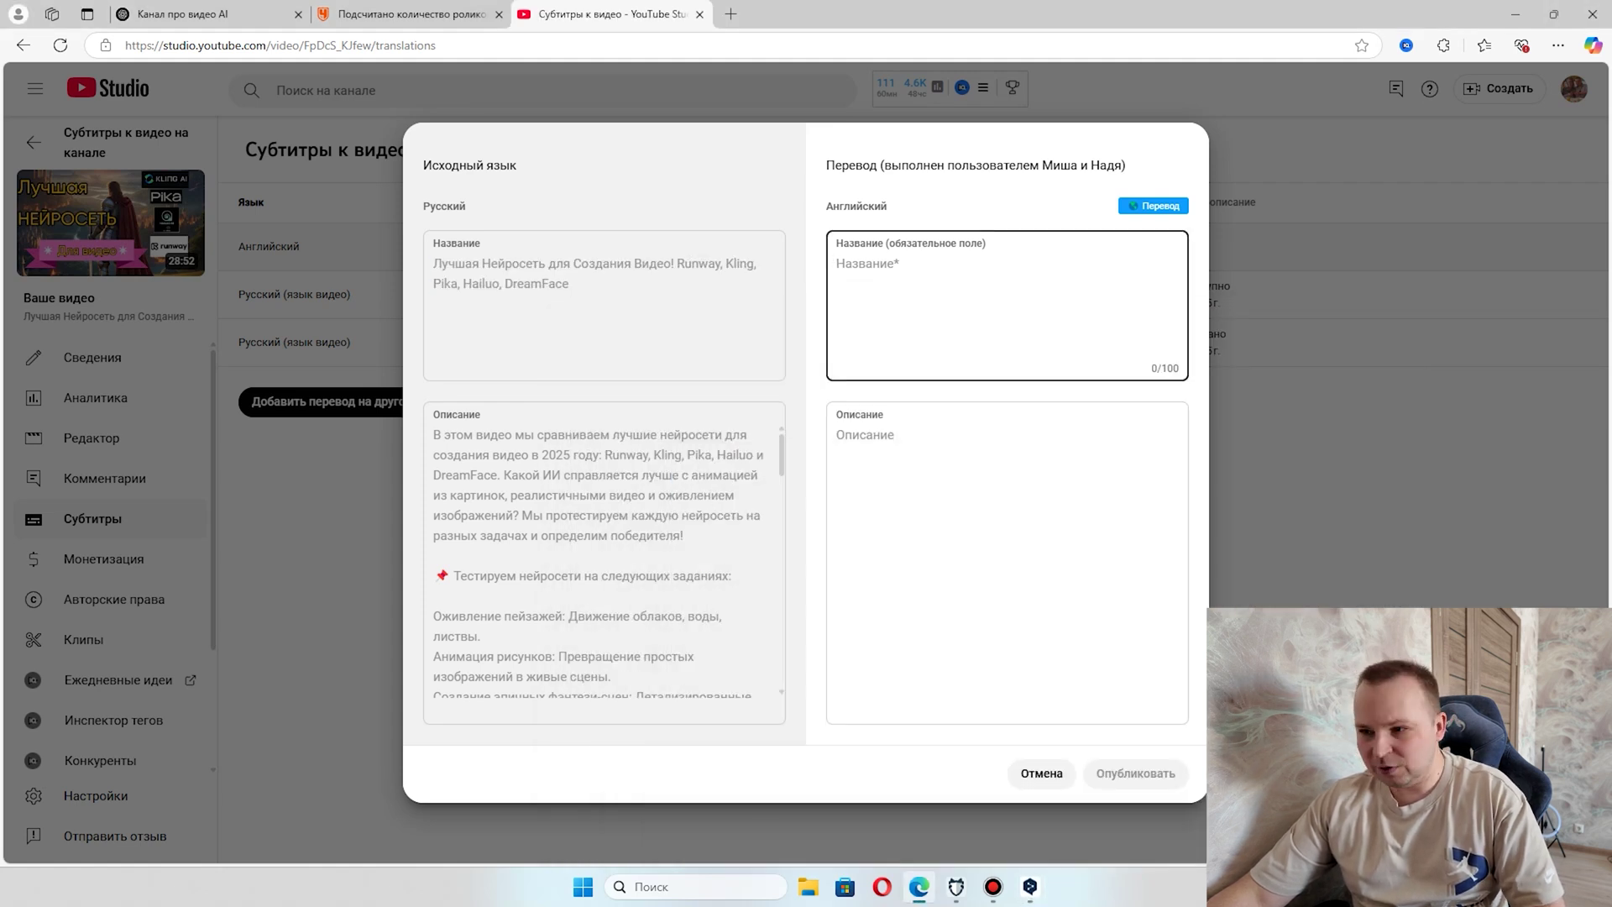
Copy the video's full Russian description and translate it into American English in DeepL in place of the title
left_click(605, 555)
key("ctrl+a")
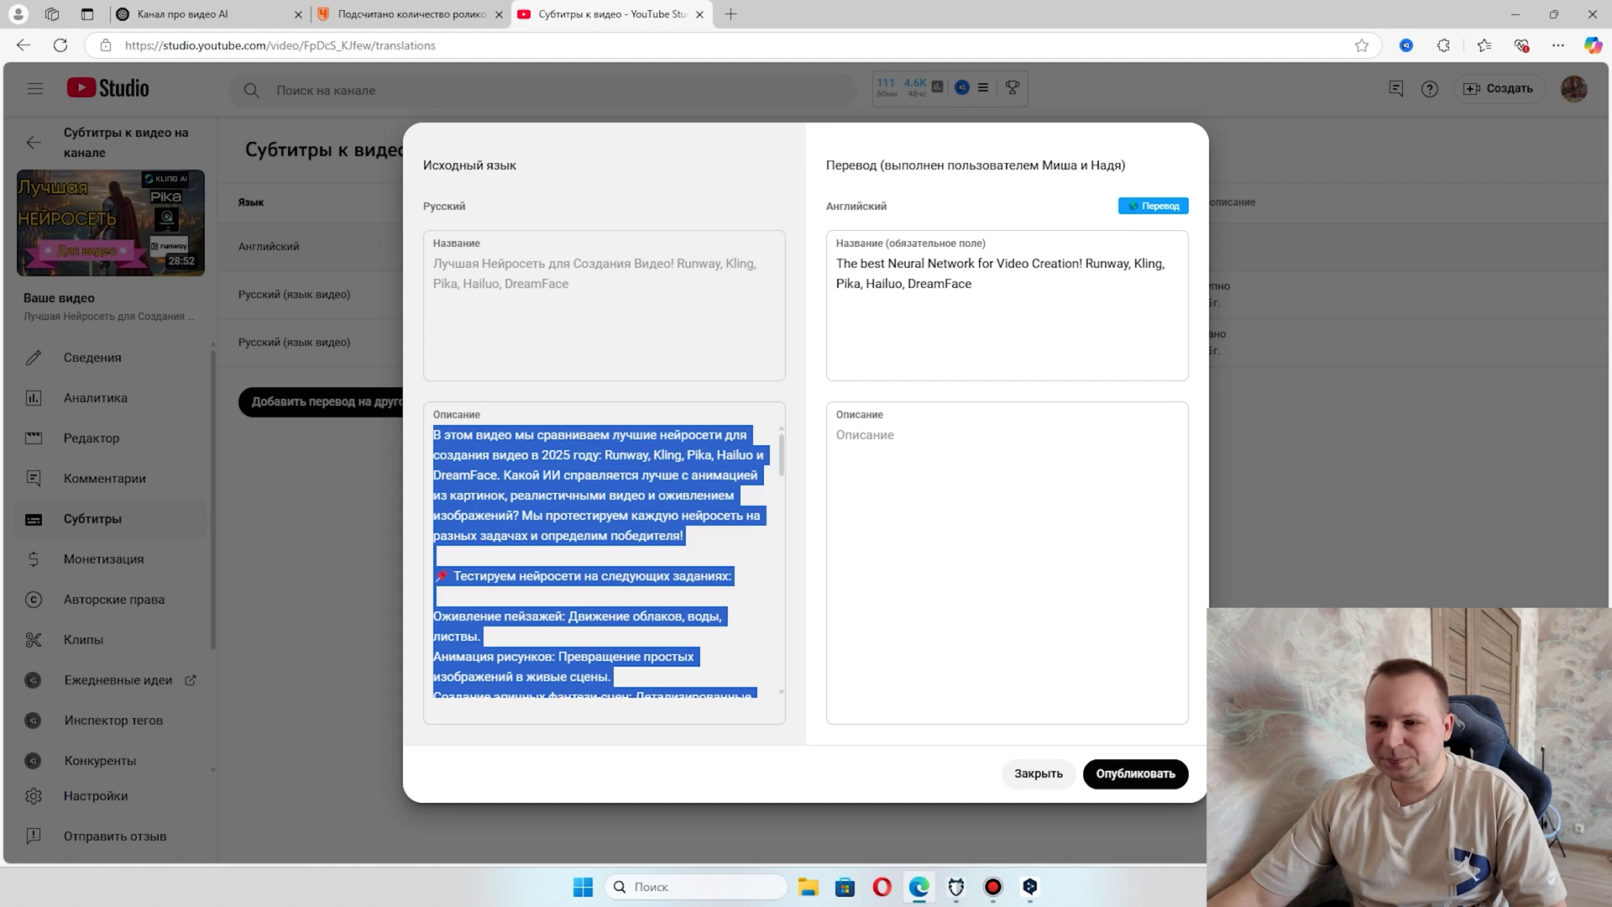
left_click(1030, 886)
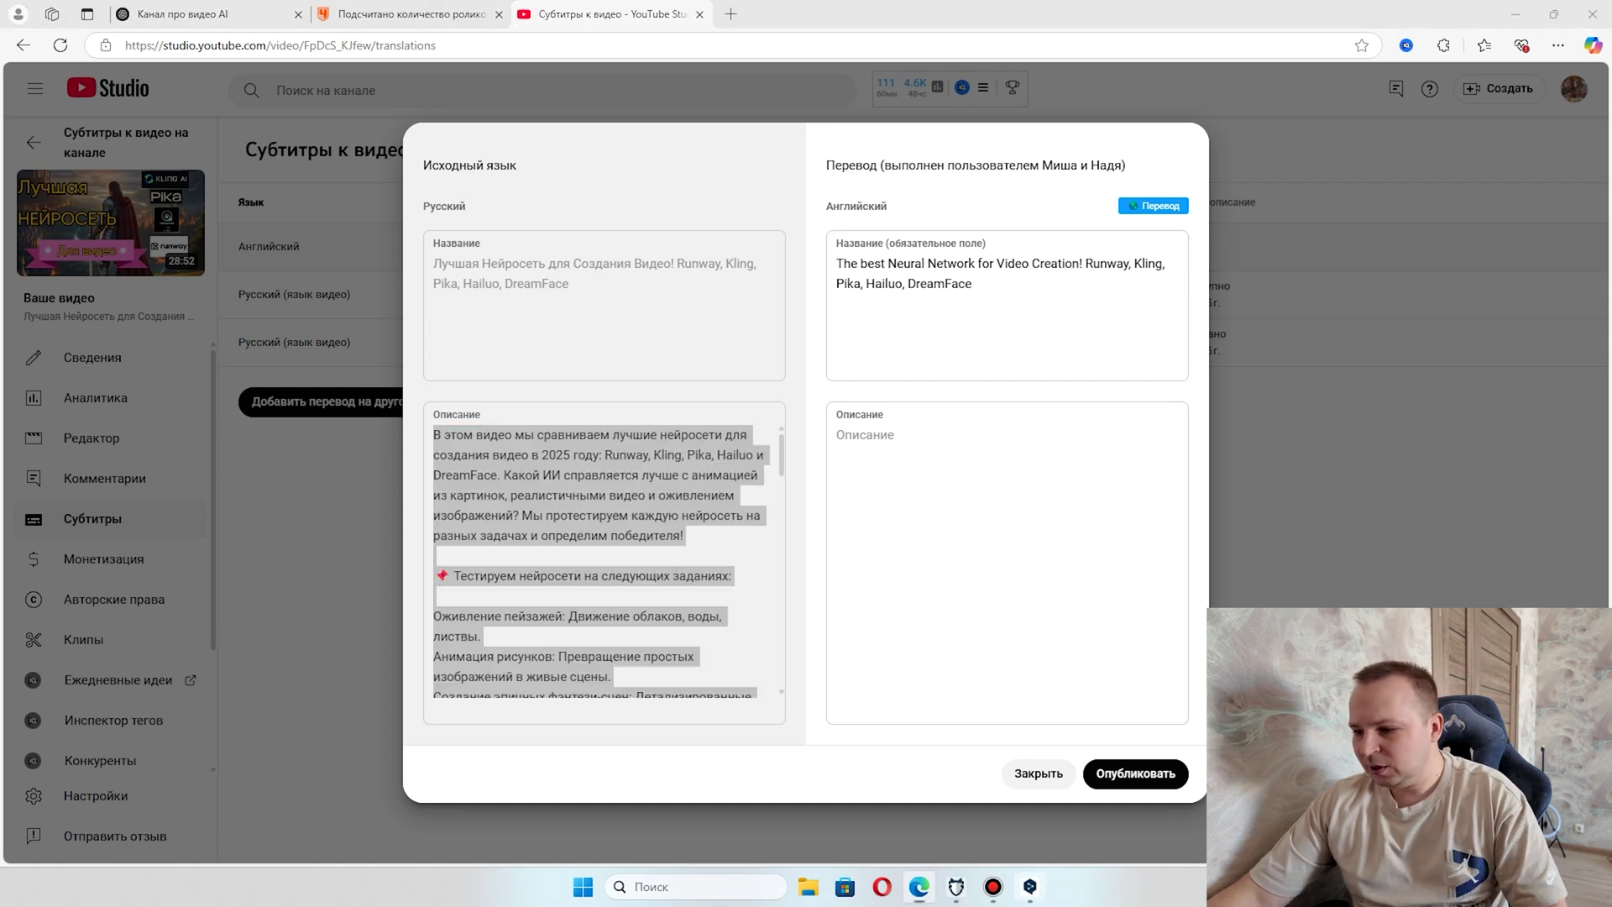
left_click(745, 479)
key("ctrl+a")
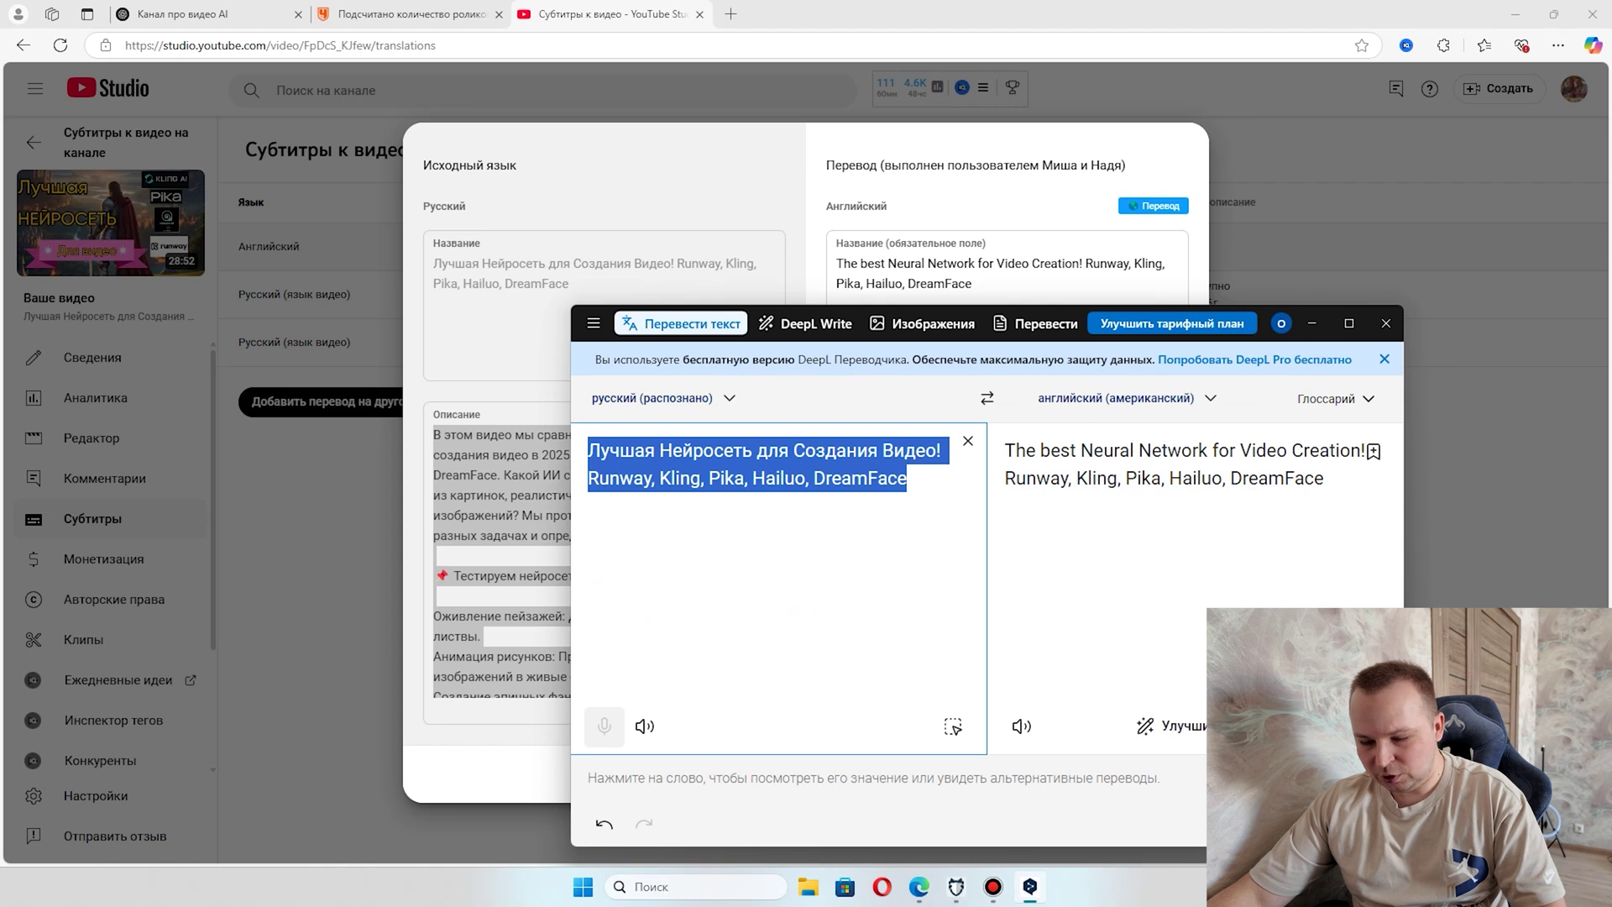
key("ctrl+v")
Transfer DeepL's English text into the video's translated description and publish the translation
left_click(1184, 567)
key("alt+Tab")
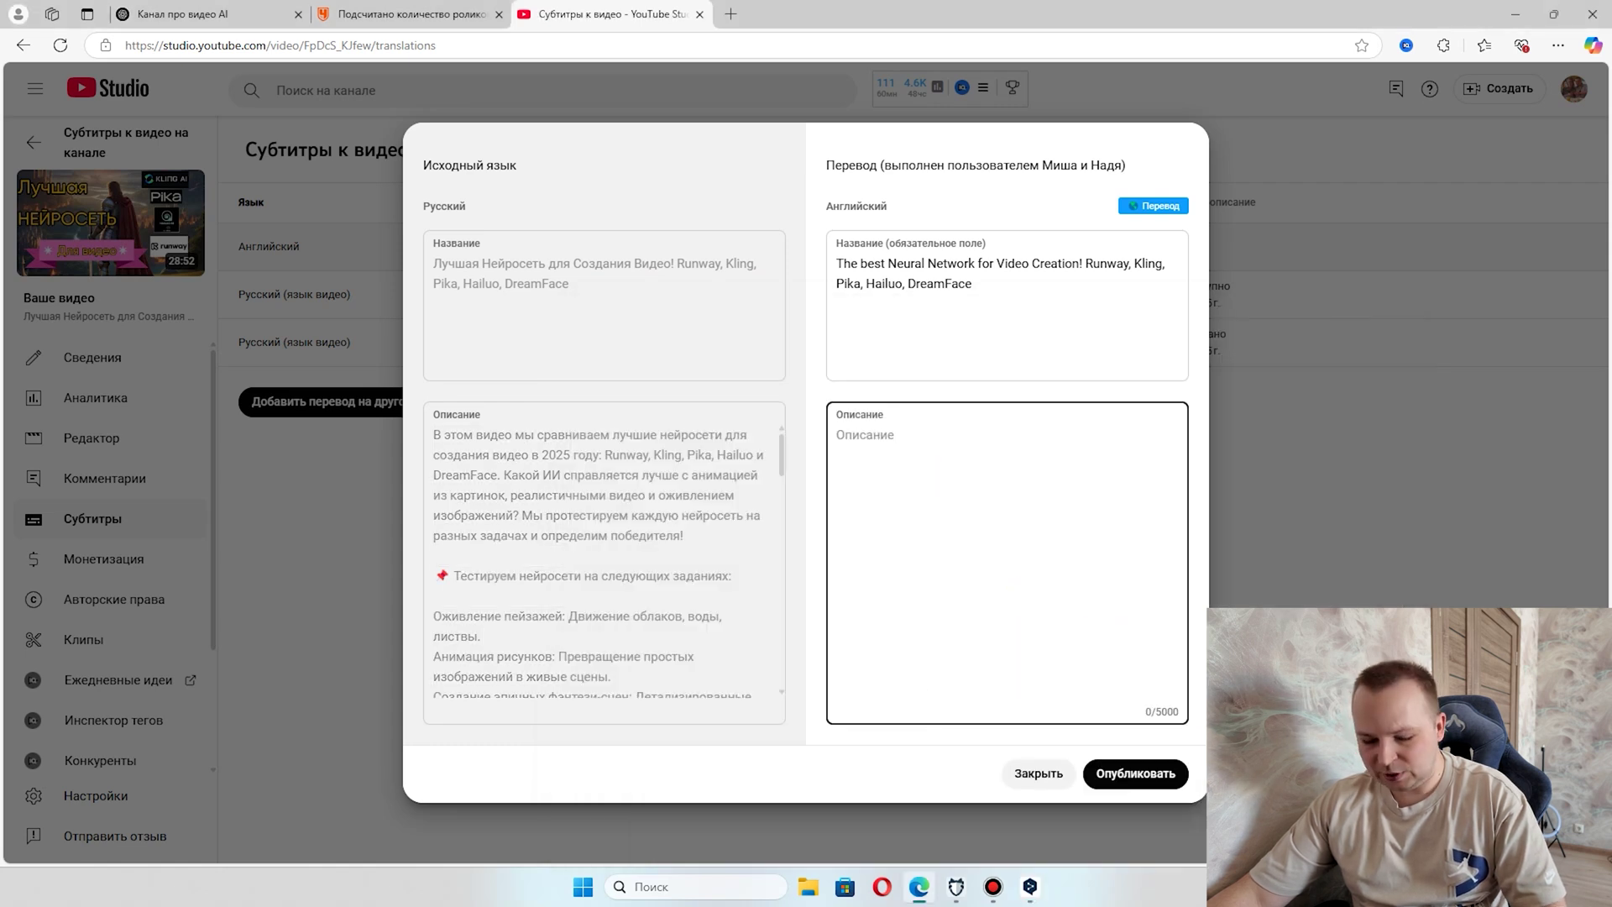
key("ctrl+v")
scroll(1008, 563, "up", 15)
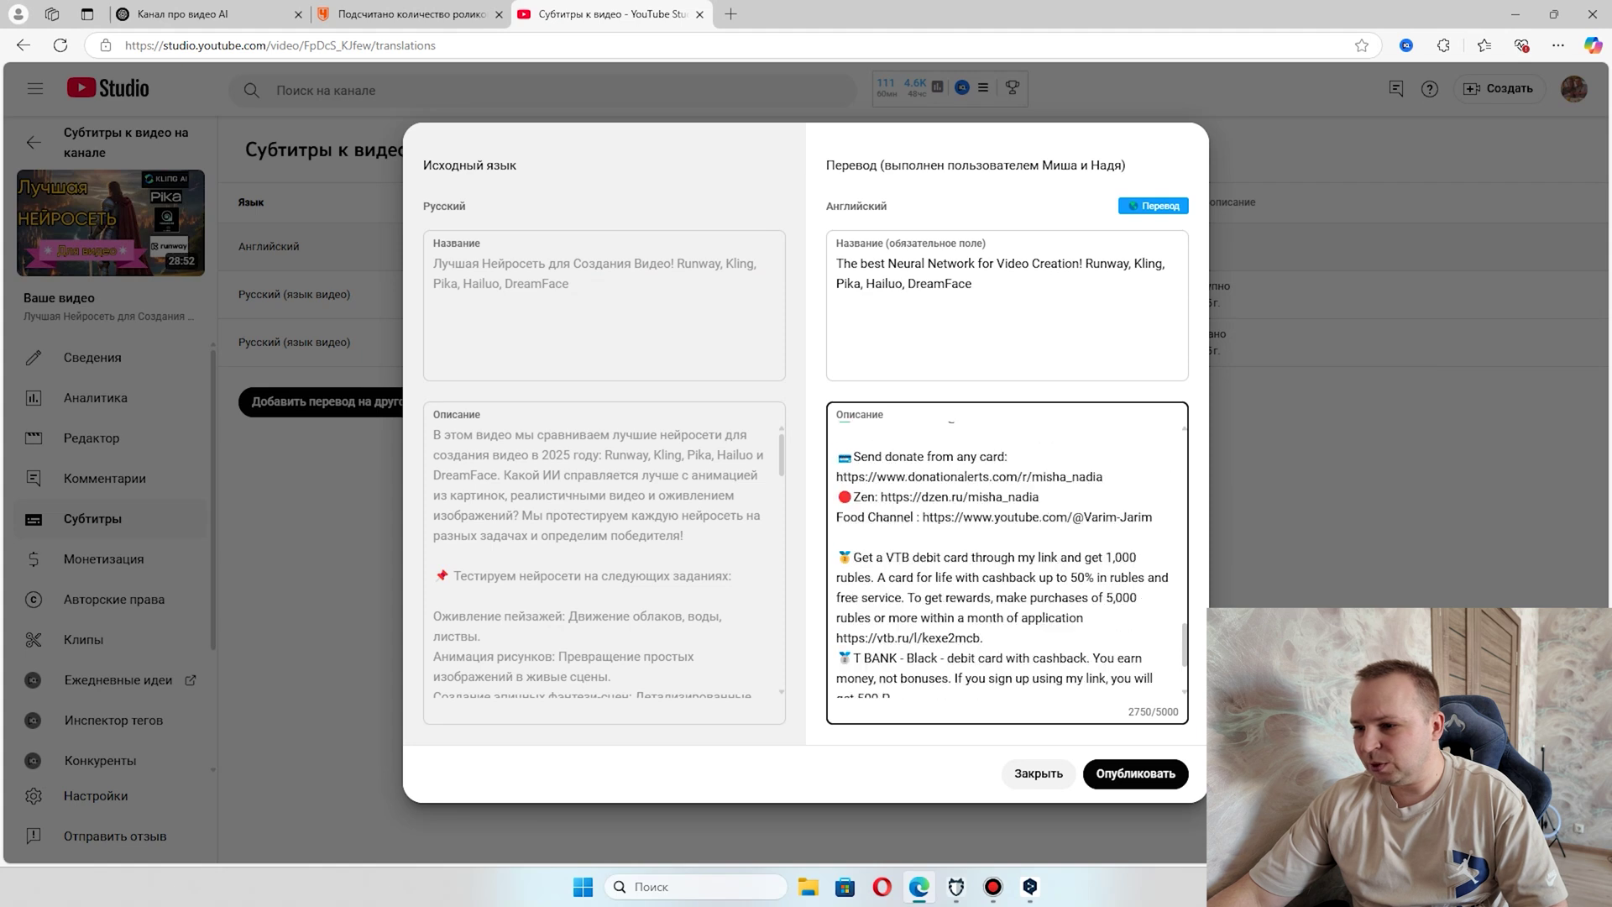
left_click(1135, 773)
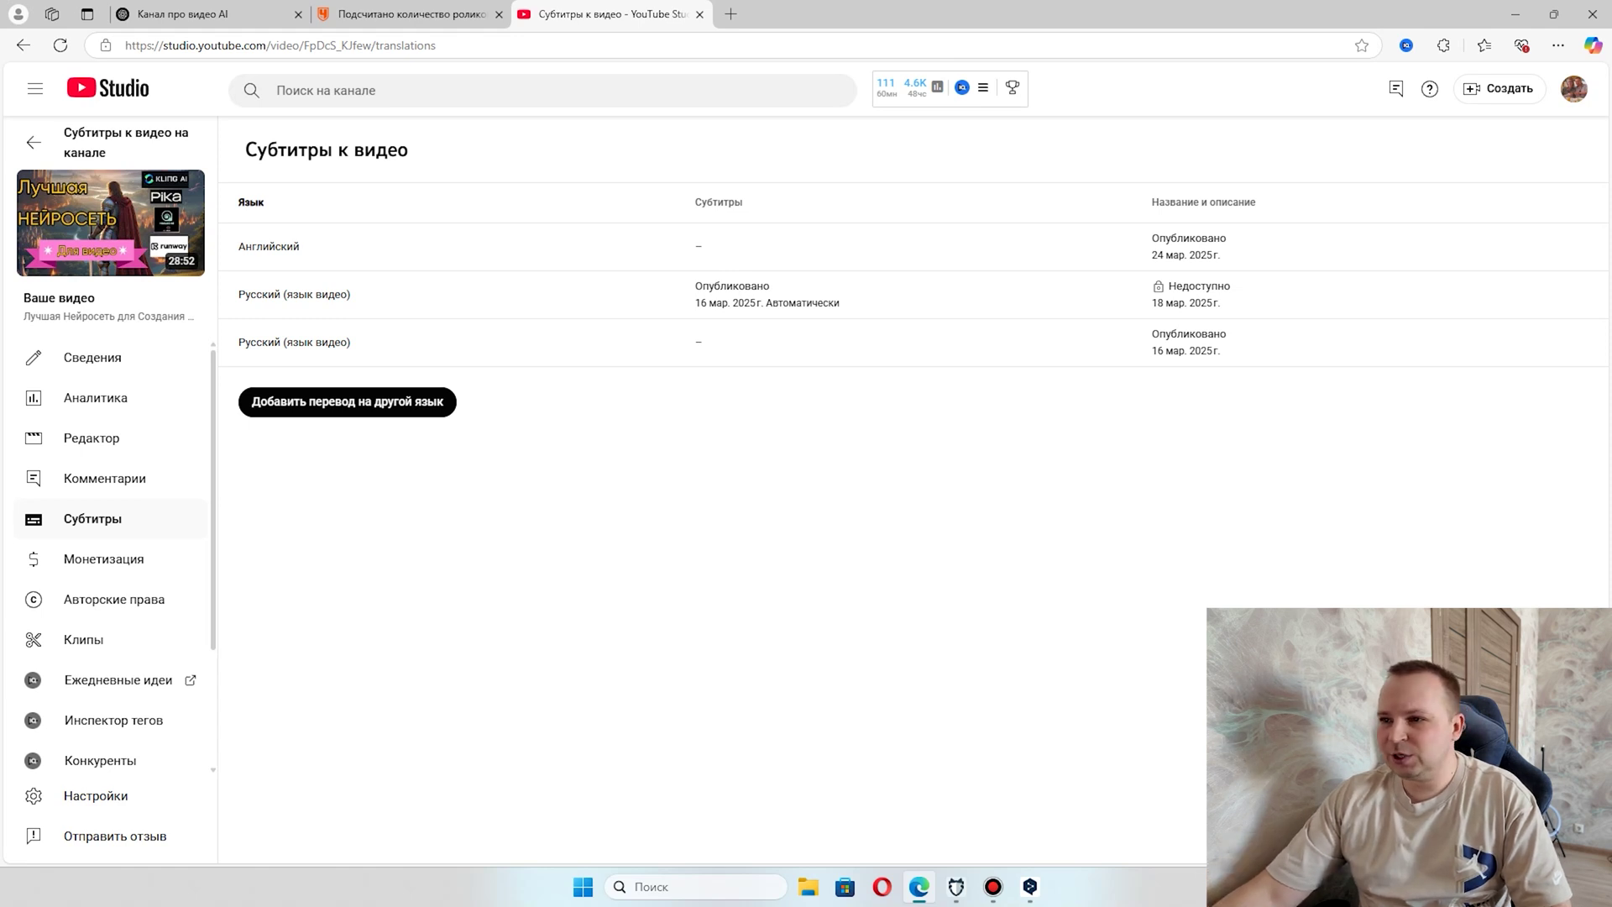
Open YouTube in a new browser tab and switch its interface language from Russian to English
left_click(730, 15)
left_click(472, 170)
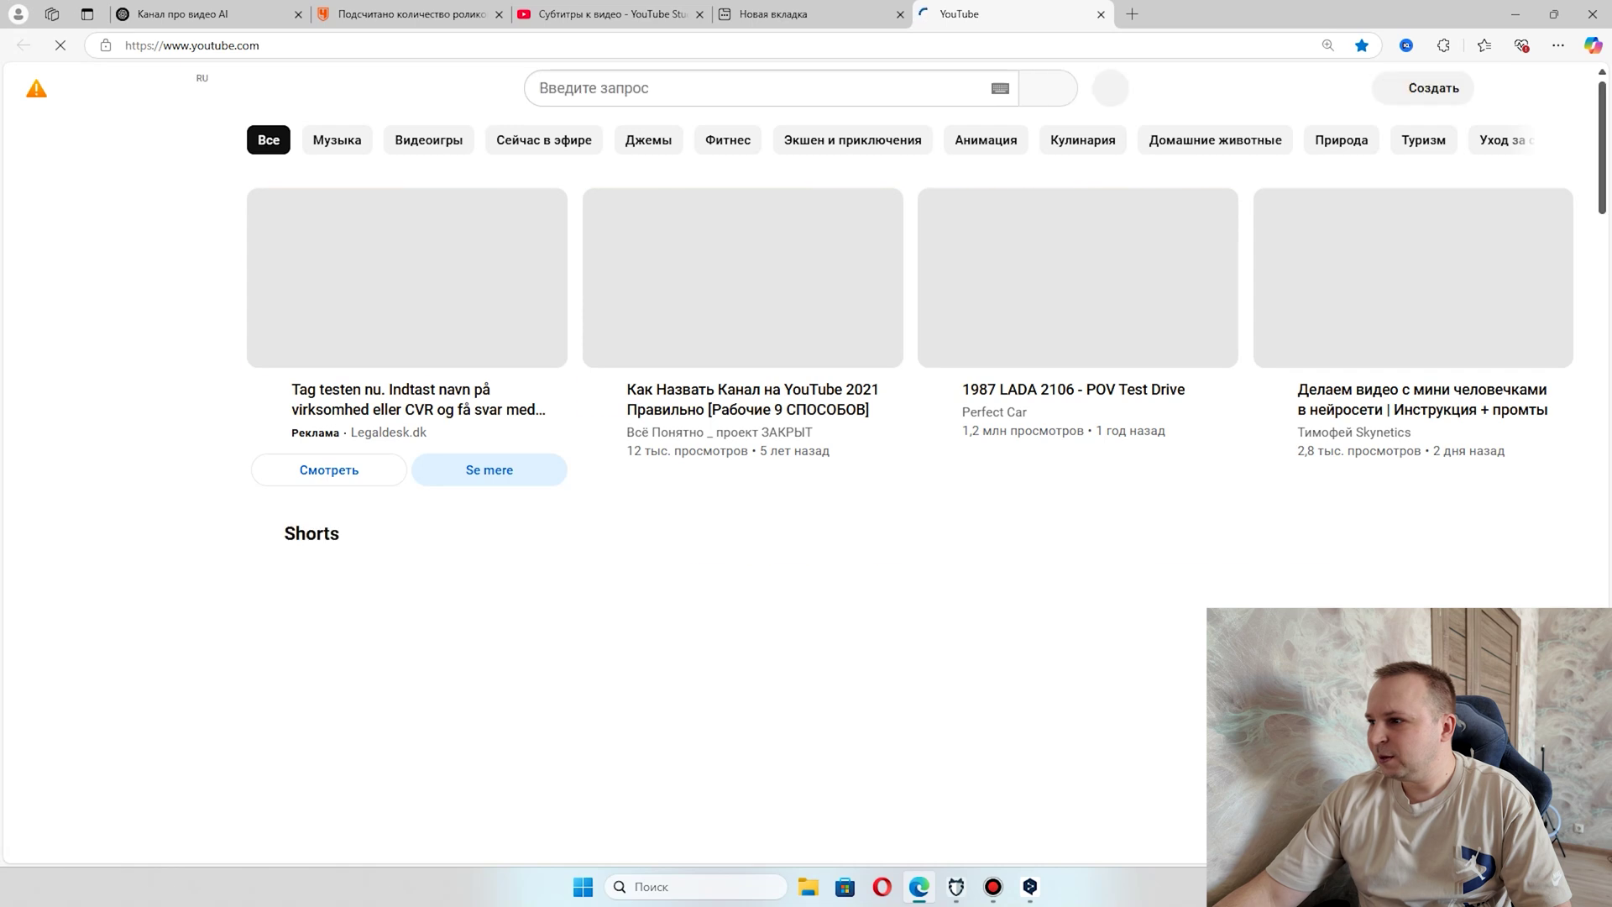
left_click(1553, 88)
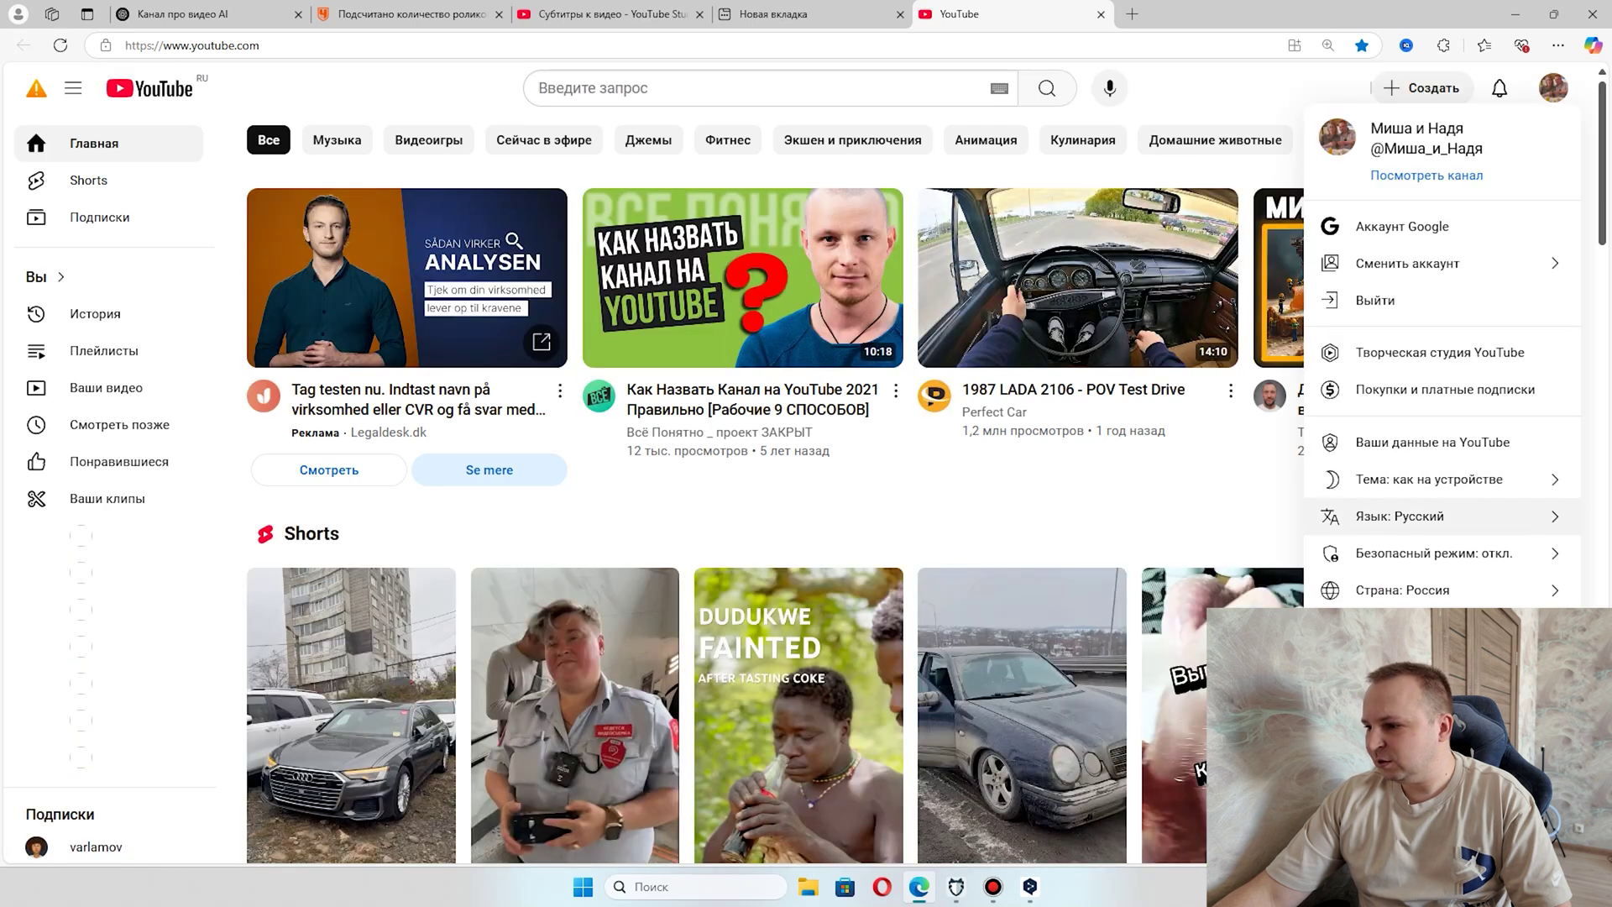
left_click(1427, 515)
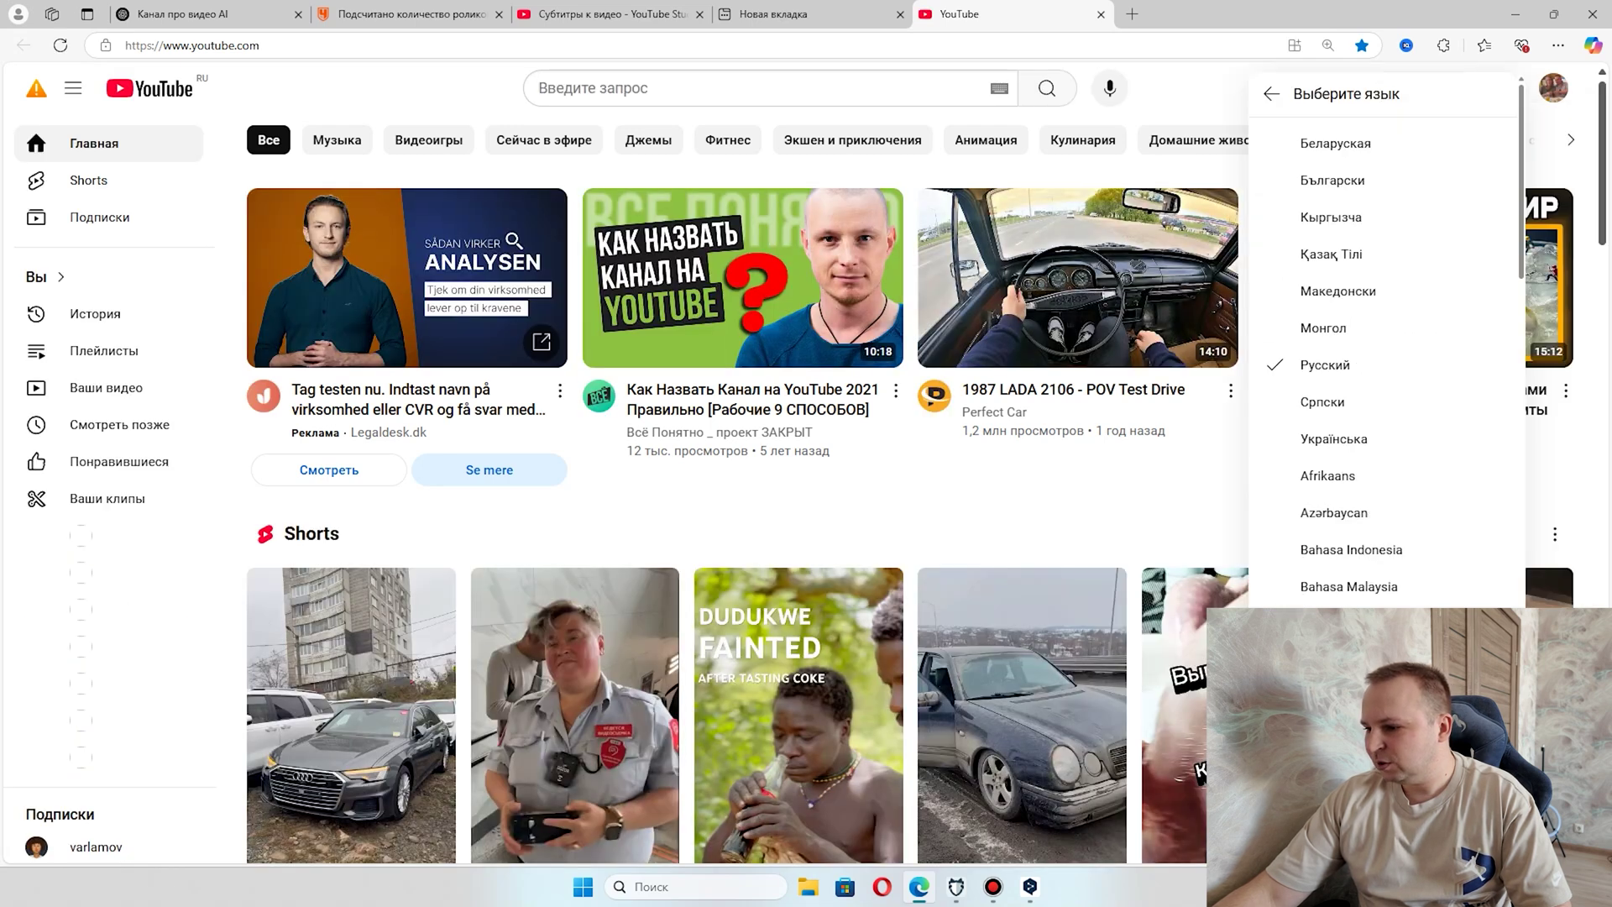
scroll(1385, 378, "down", 2)
Open the public page of your own channel and look through its videos for translated titles
left_click(1553, 87)
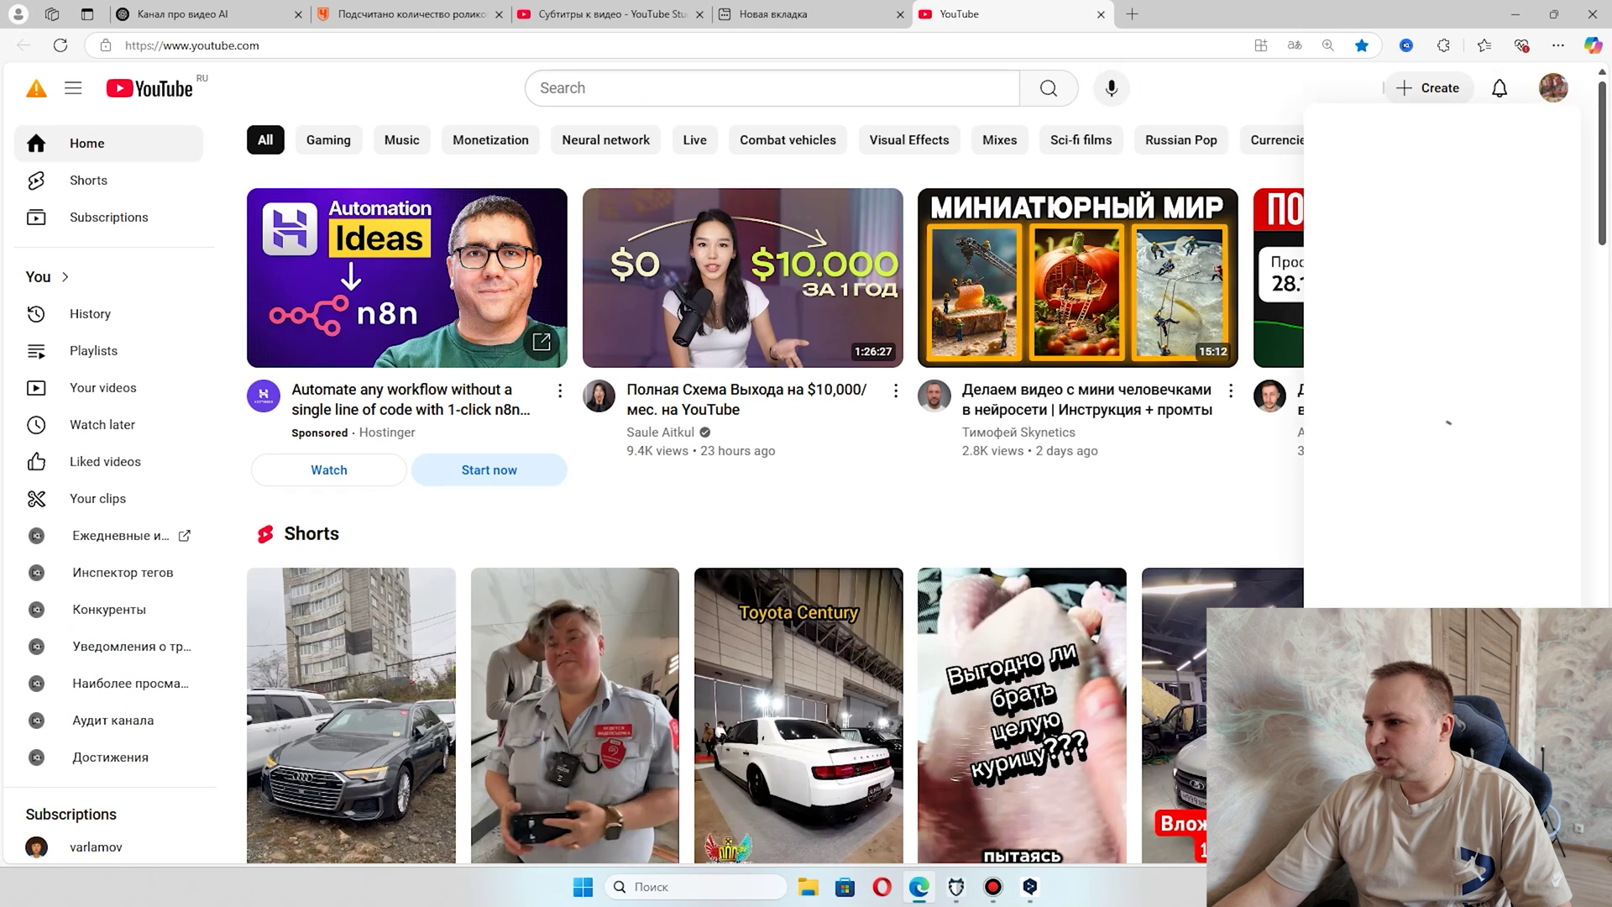
left_click(1422, 175)
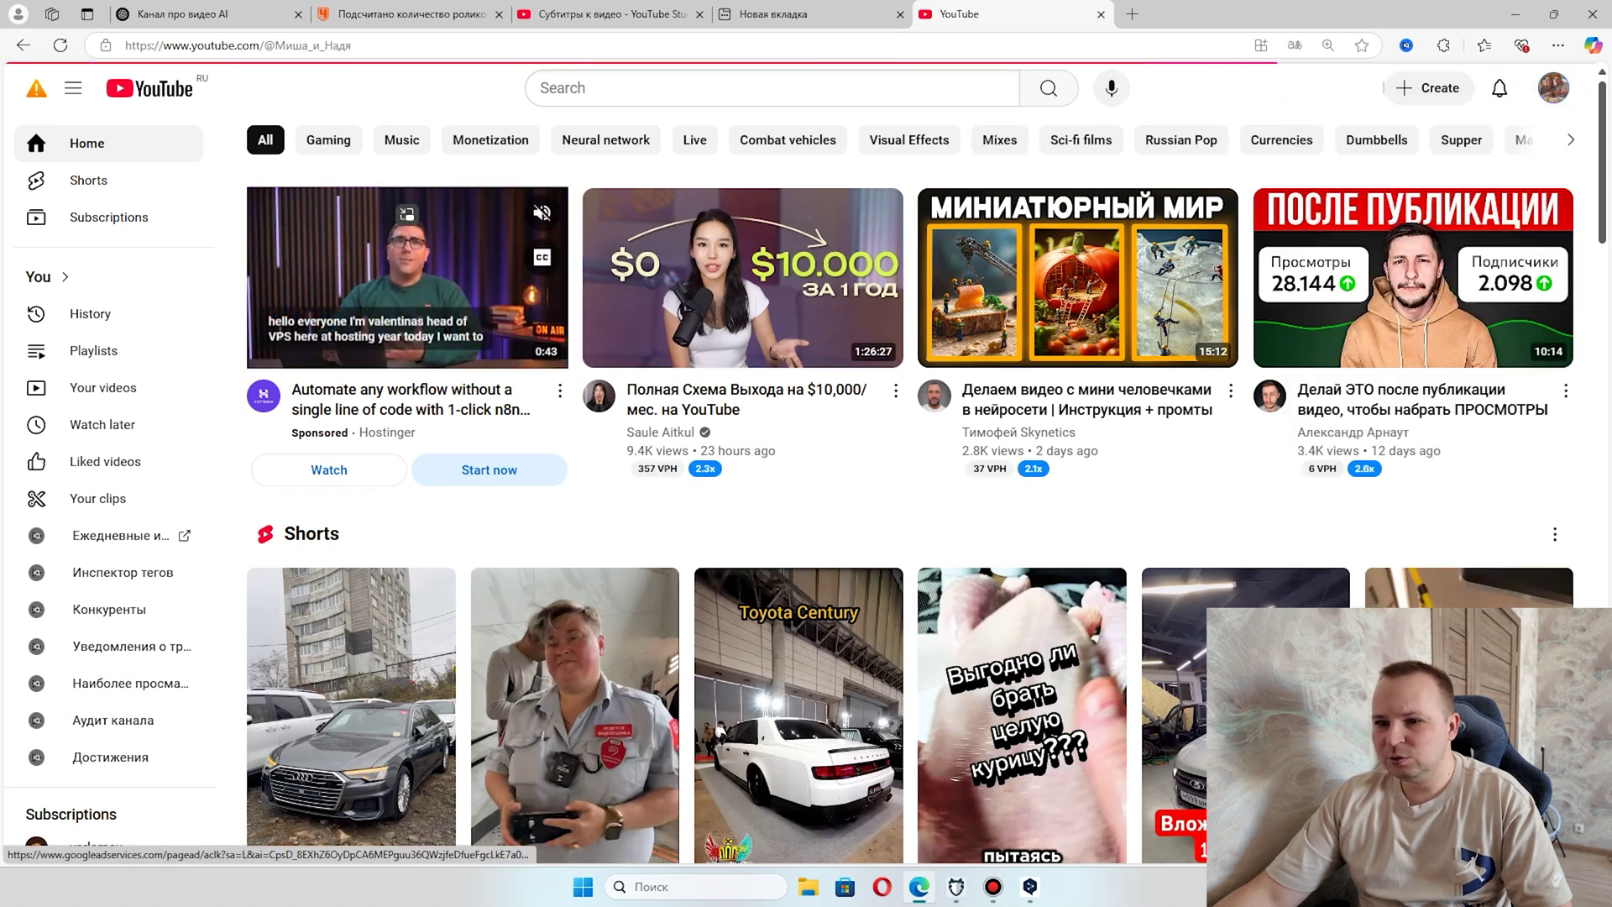
scroll(419, 361, "down", 2)
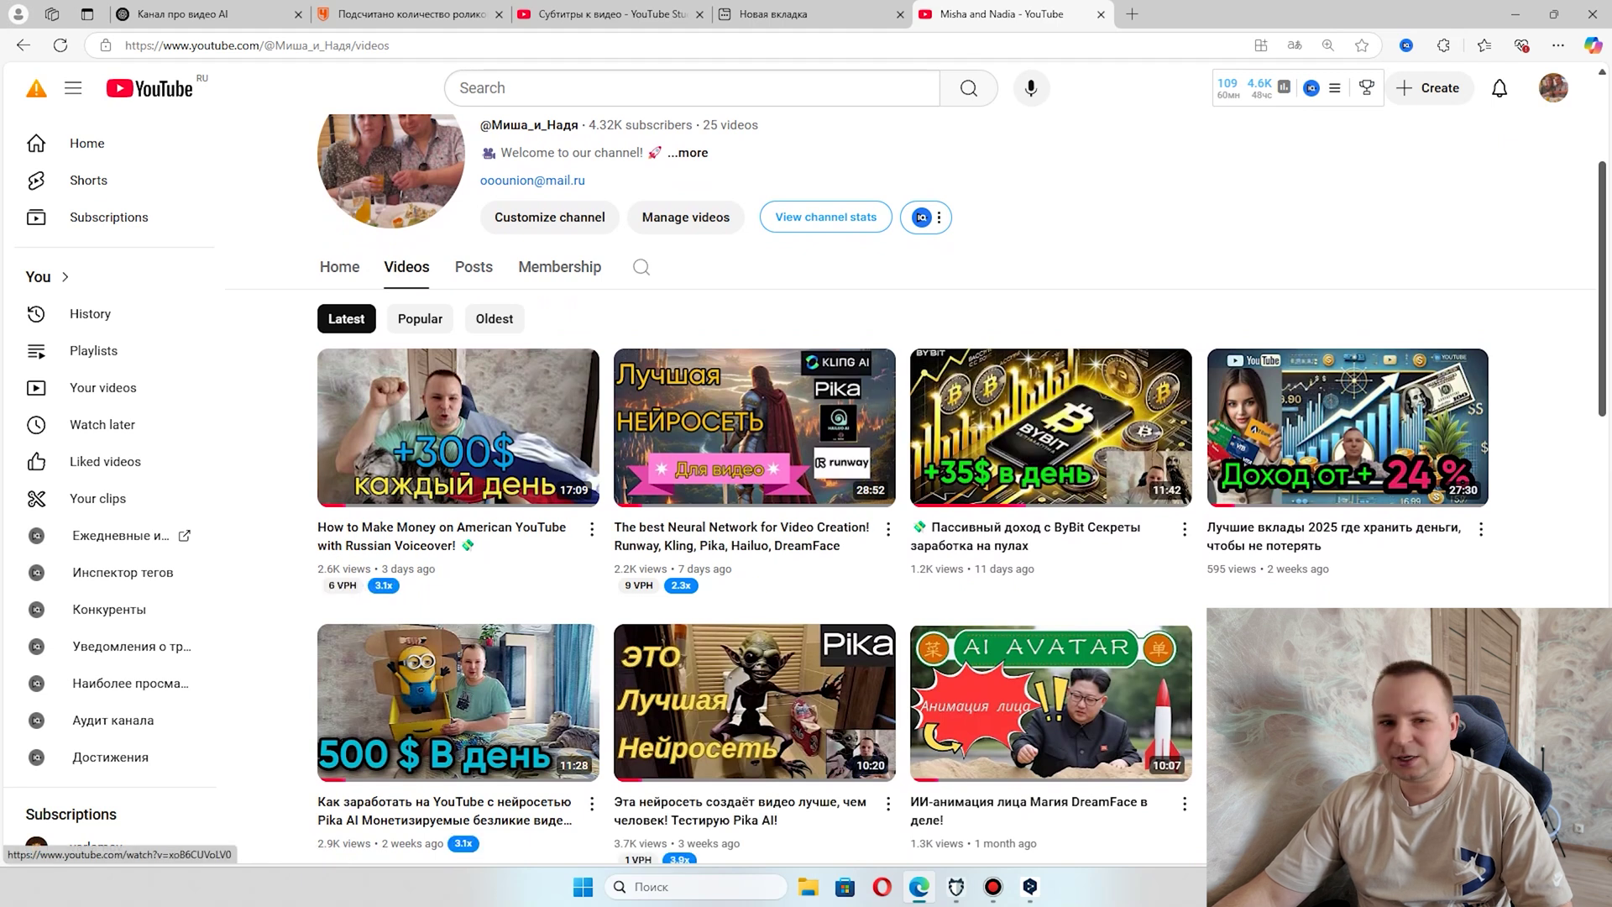
Open the neural network comparison video and check its English title and expanded description
left_click(754, 428)
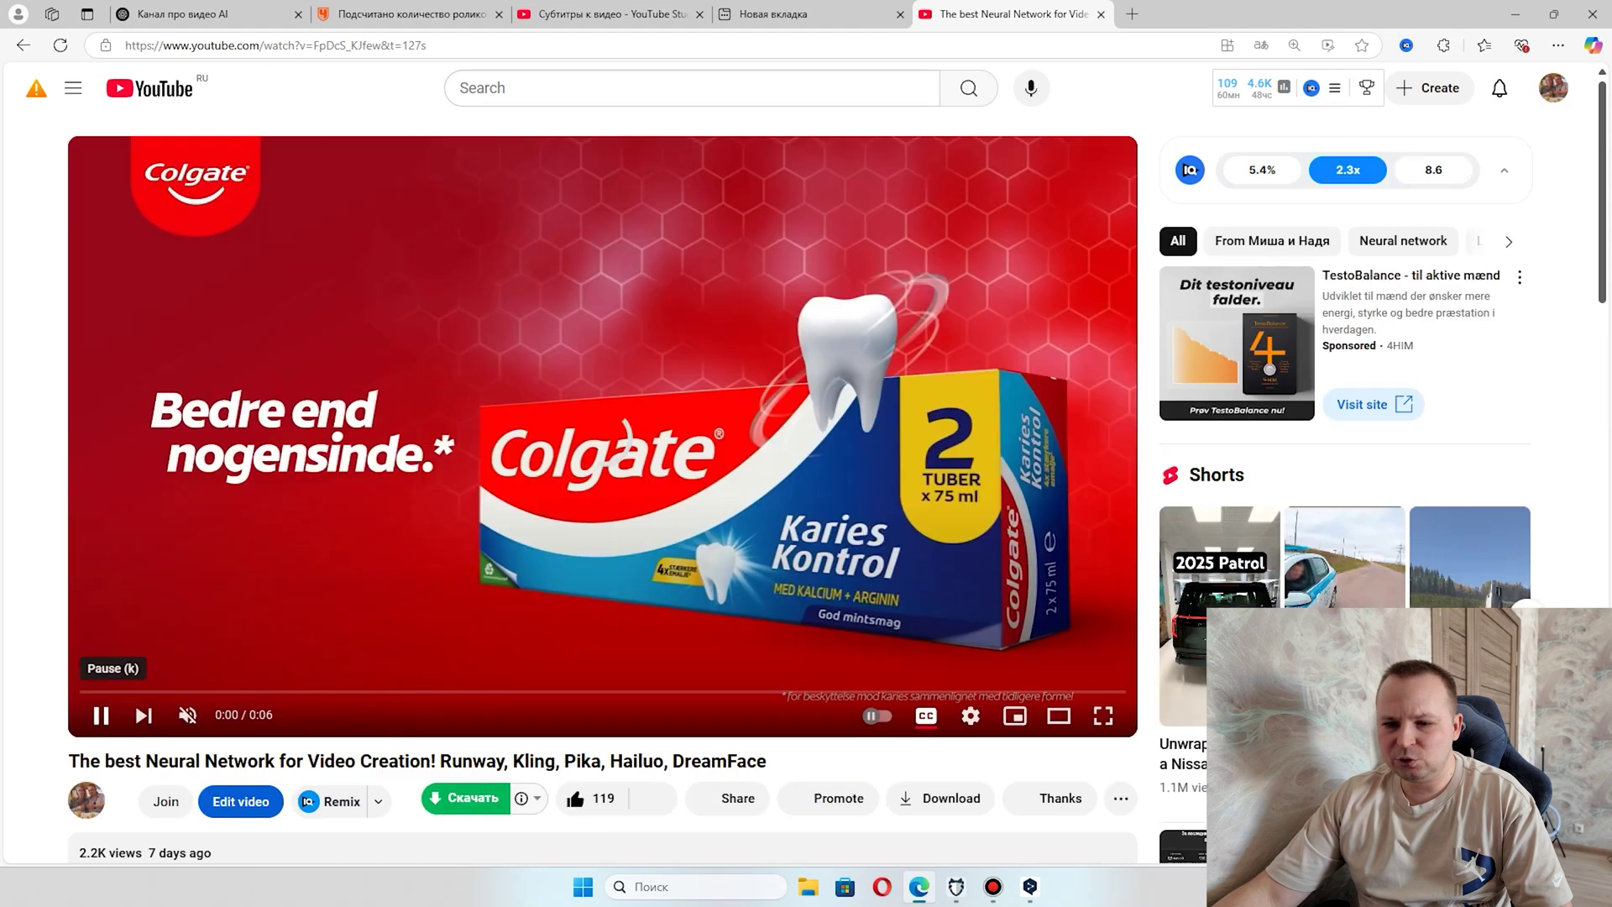
scroll(92, 501, "down", 5)
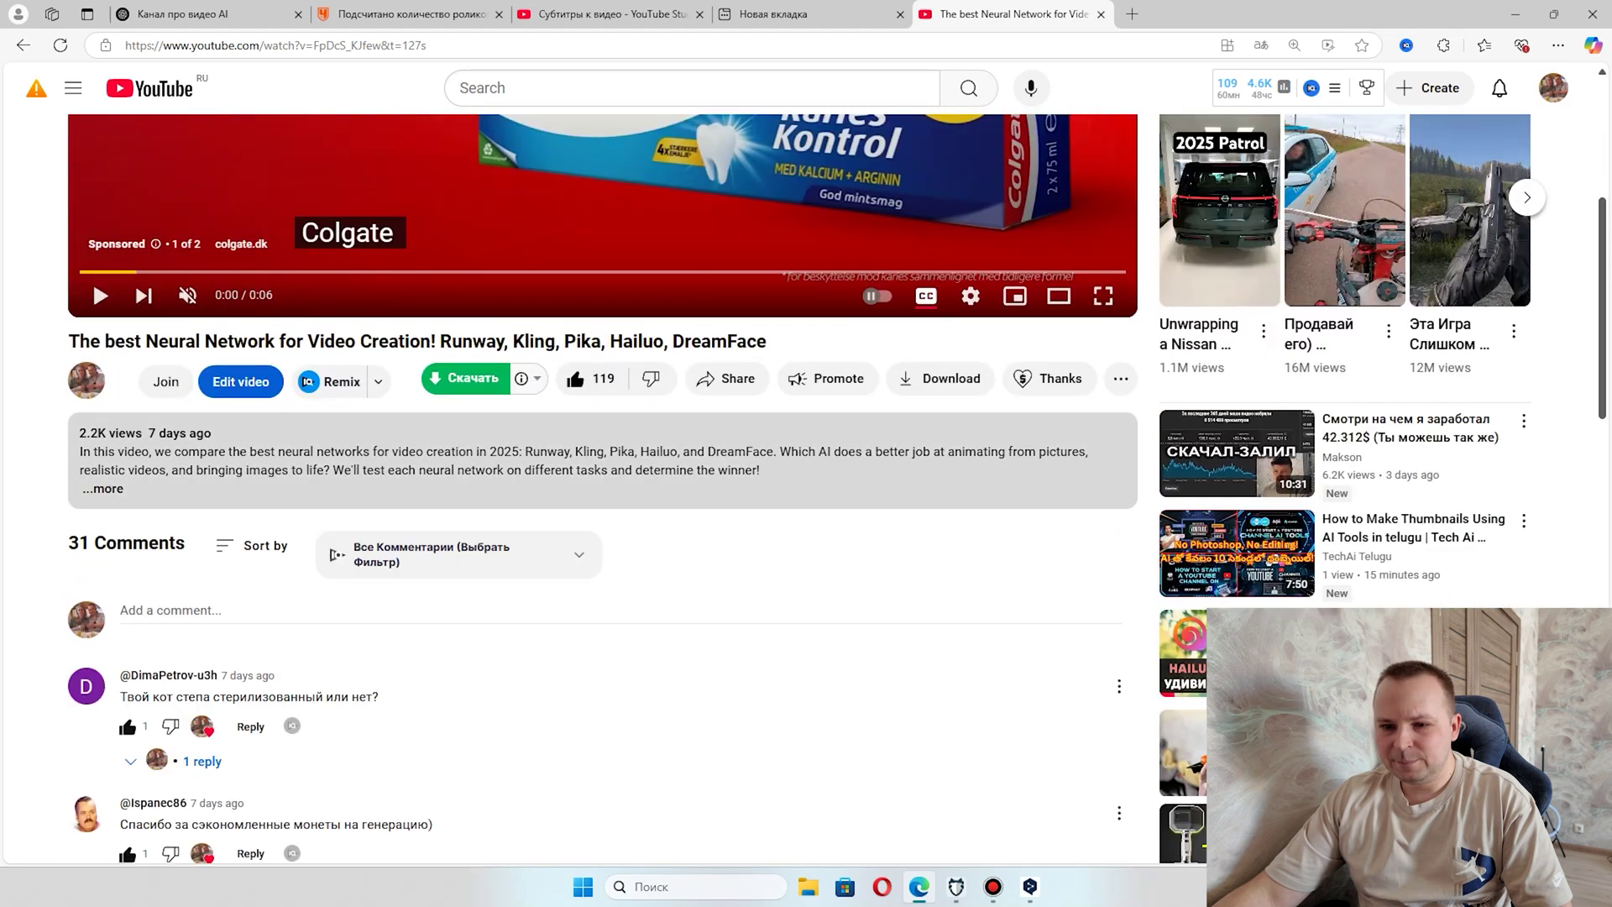
left_click(102, 489)
scroll(102, 489, "down", 1)
scroll(97, 488, "down", 10)
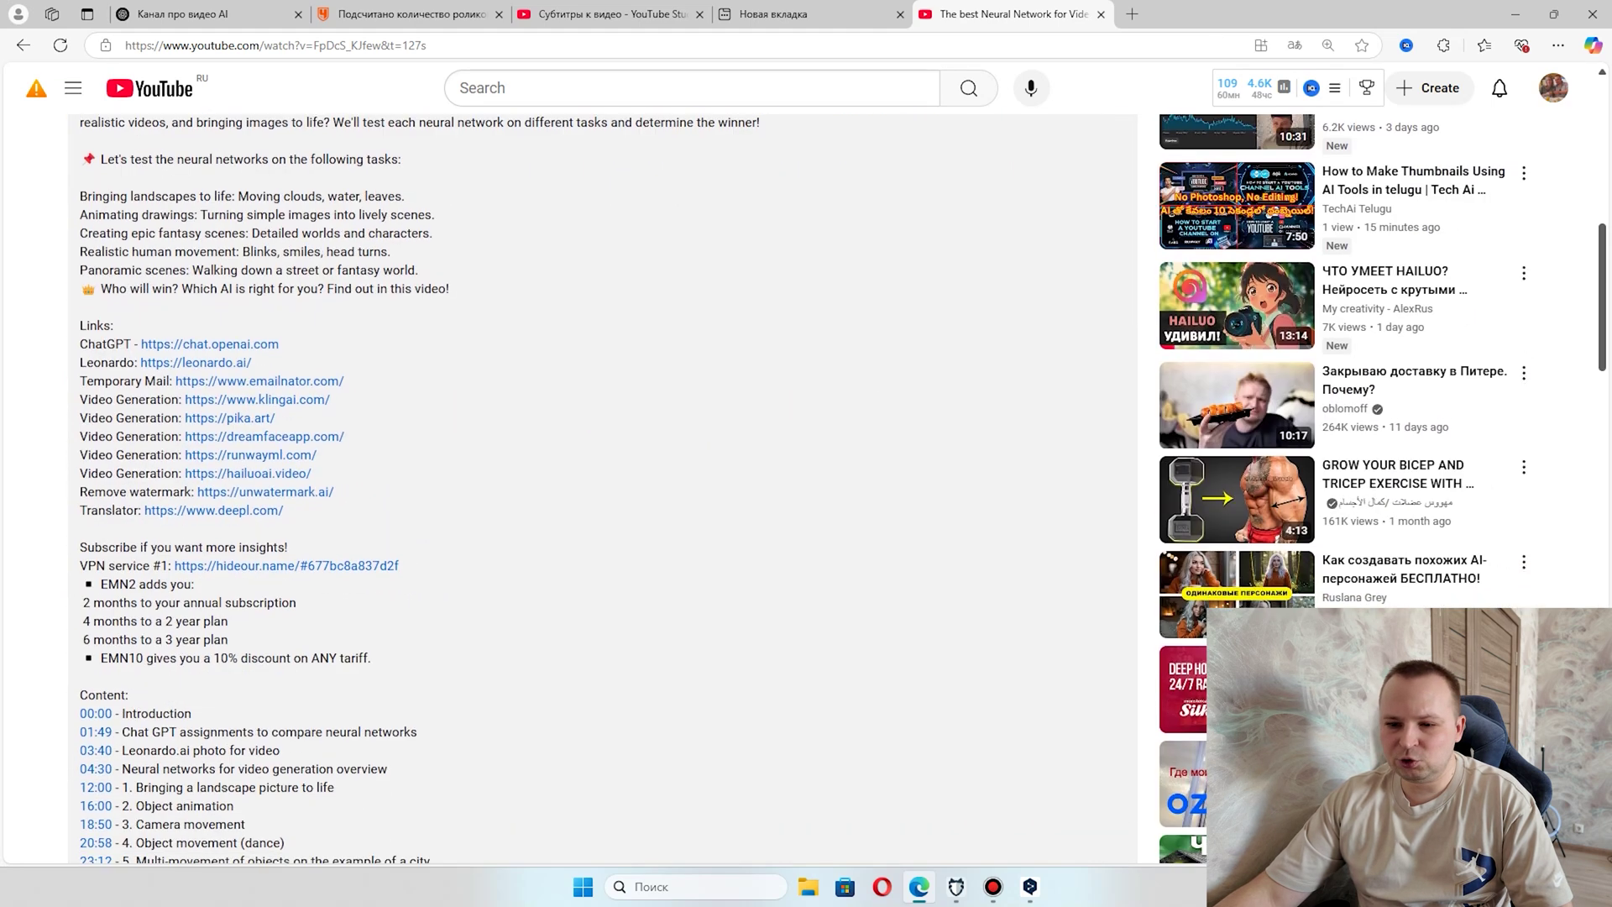
scroll(96, 488, "up", 10)
scroll(97, 488, "up", 5)
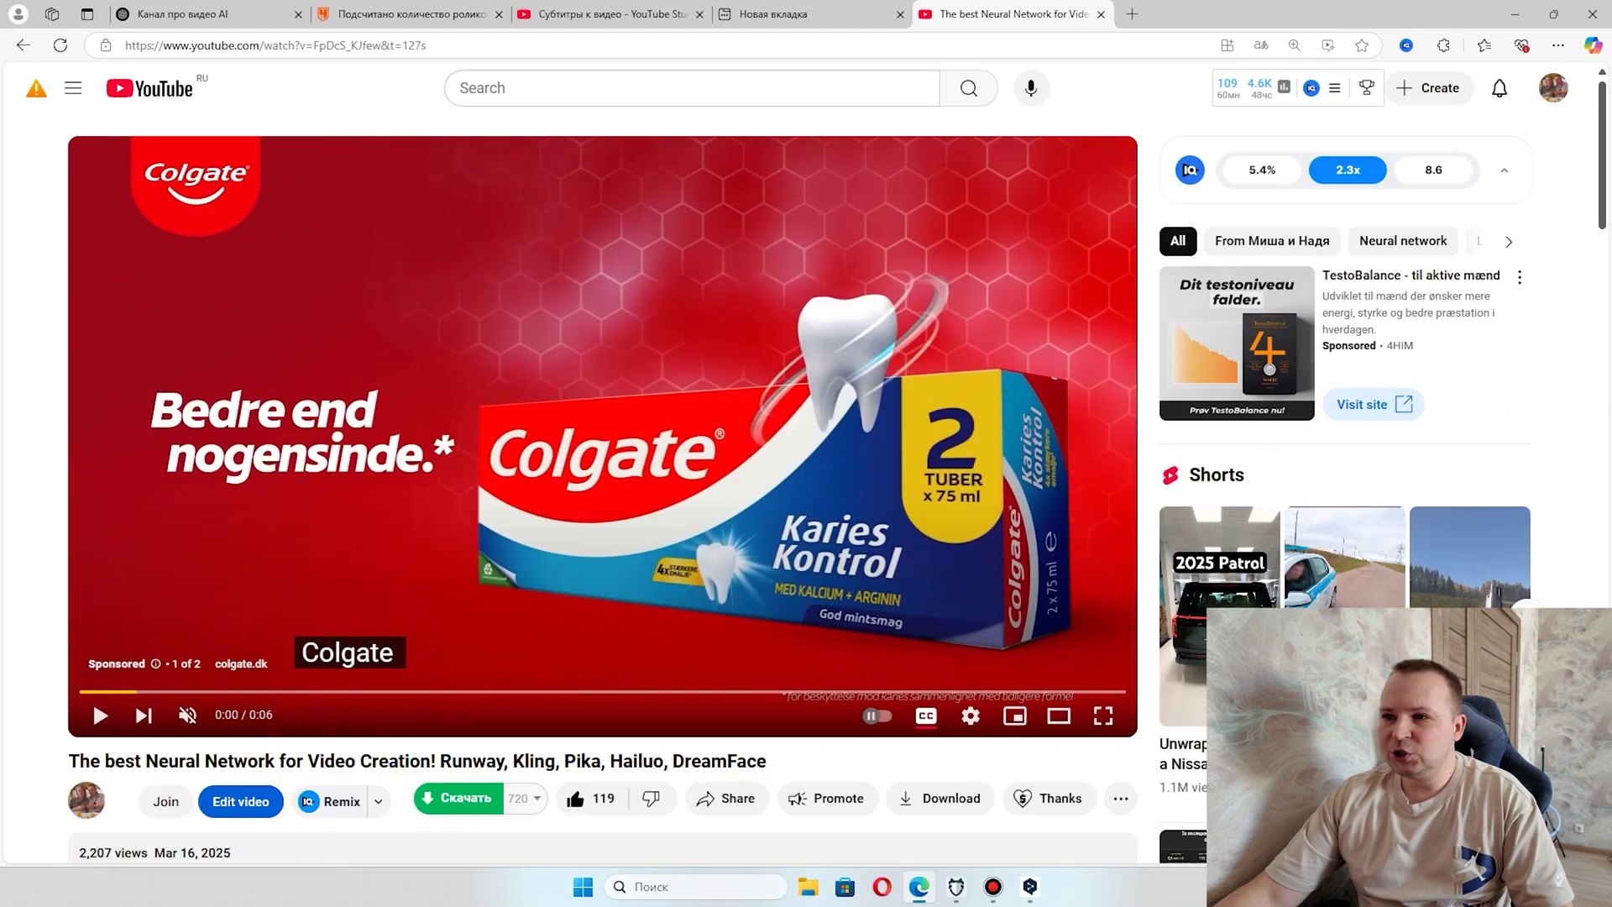
Switch back to the video's subtitles page in YouTube Studio and examine the file upload option for English subtitles
key("ctrl+3")
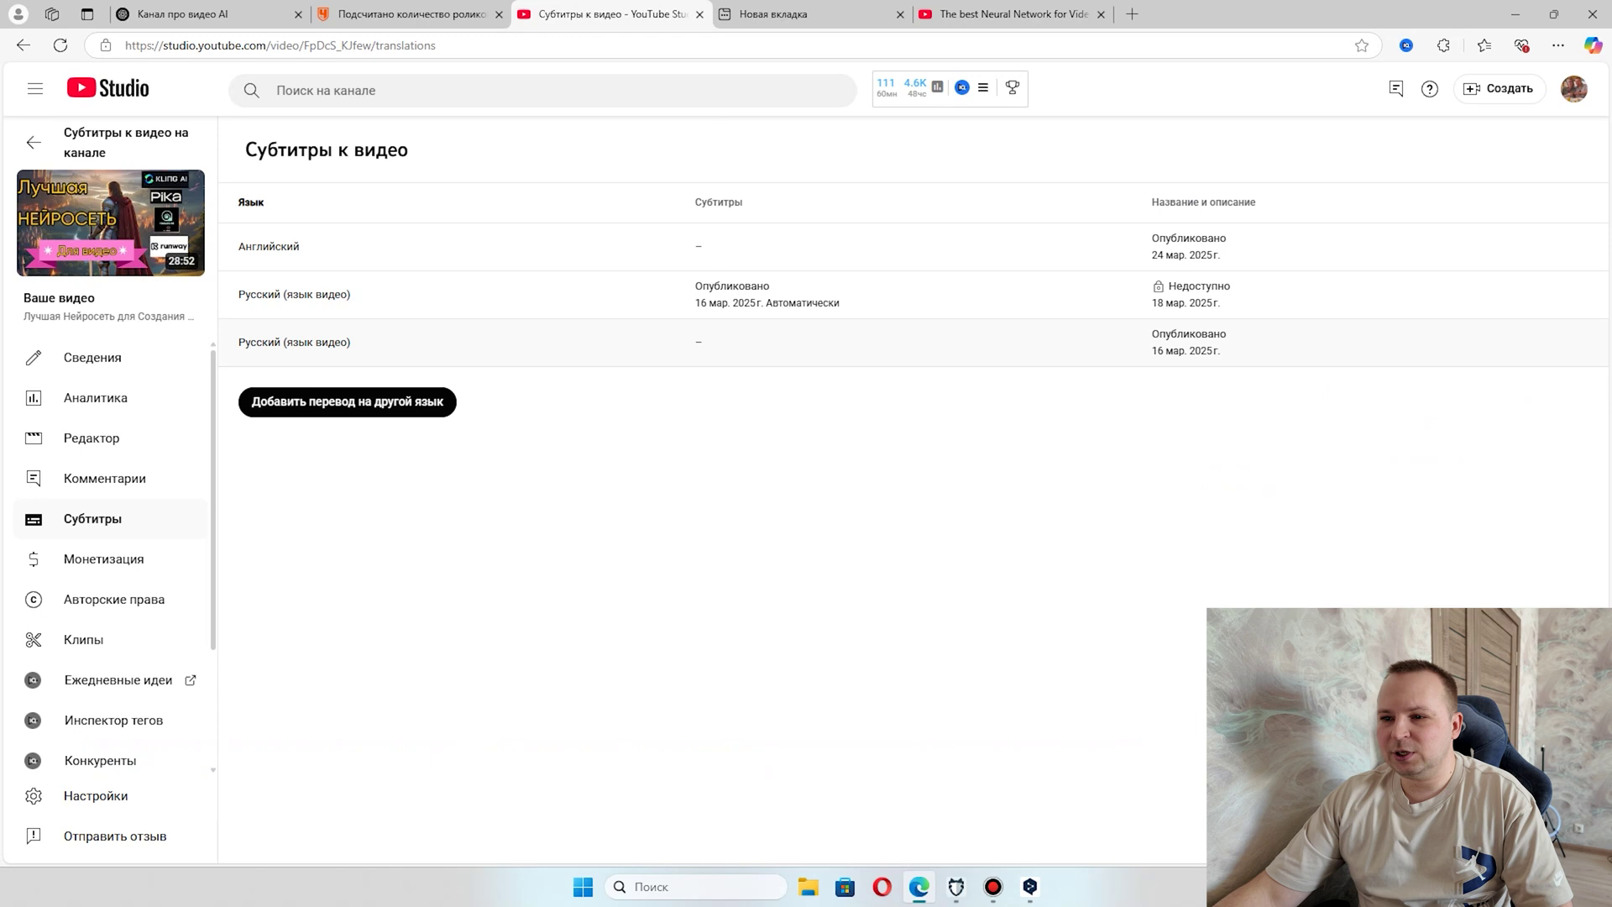
mouse_move(713, 246)
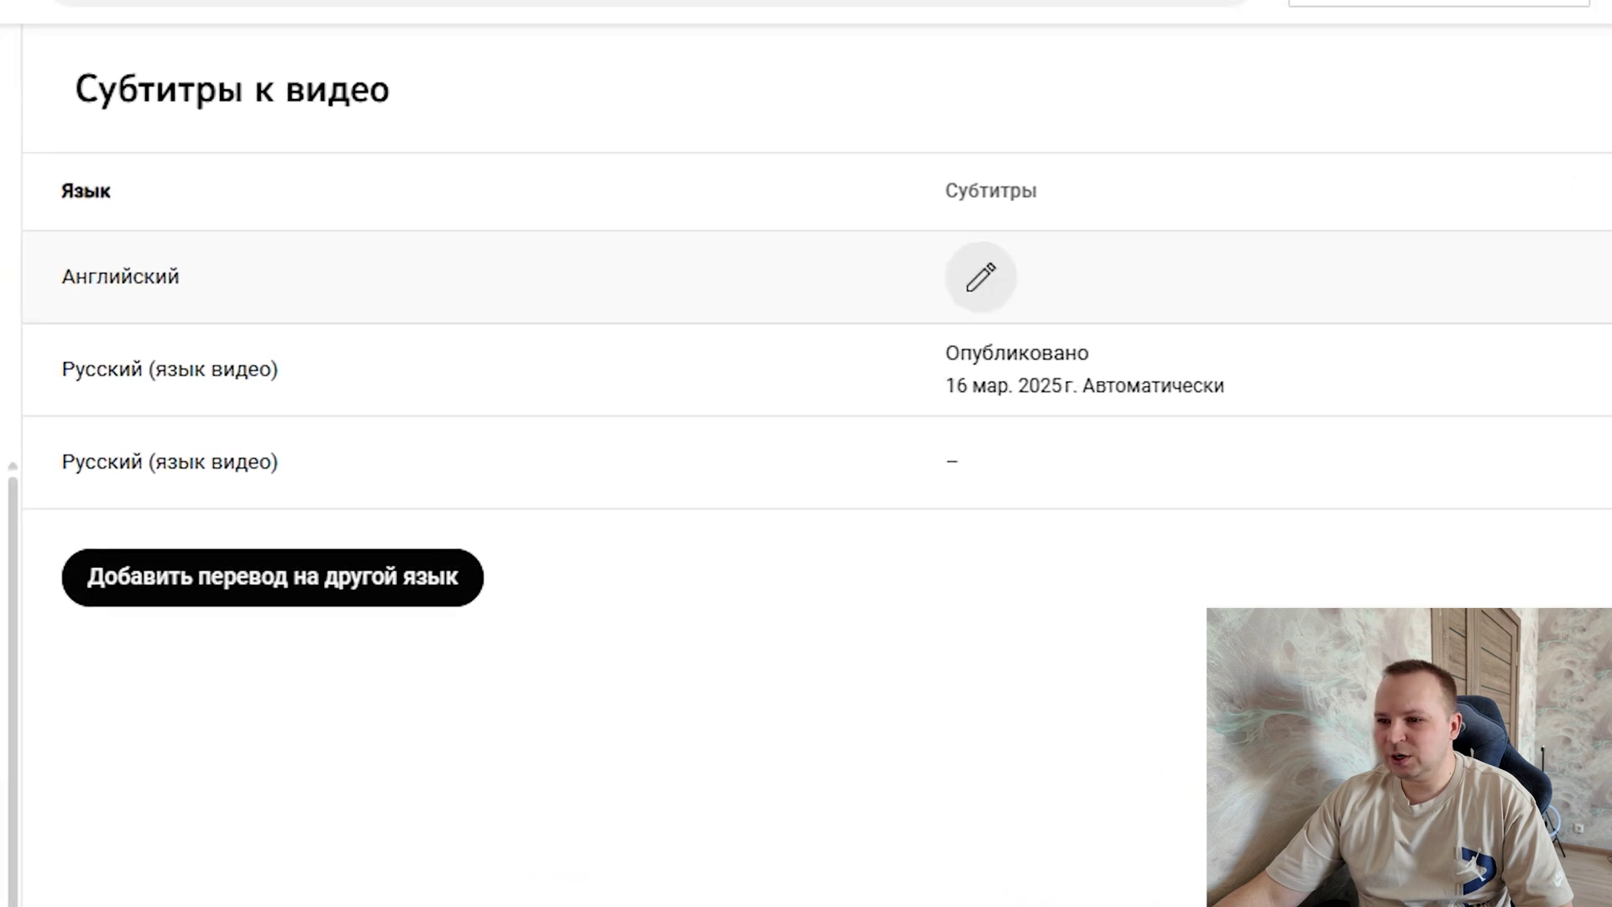
left_click(981, 277)
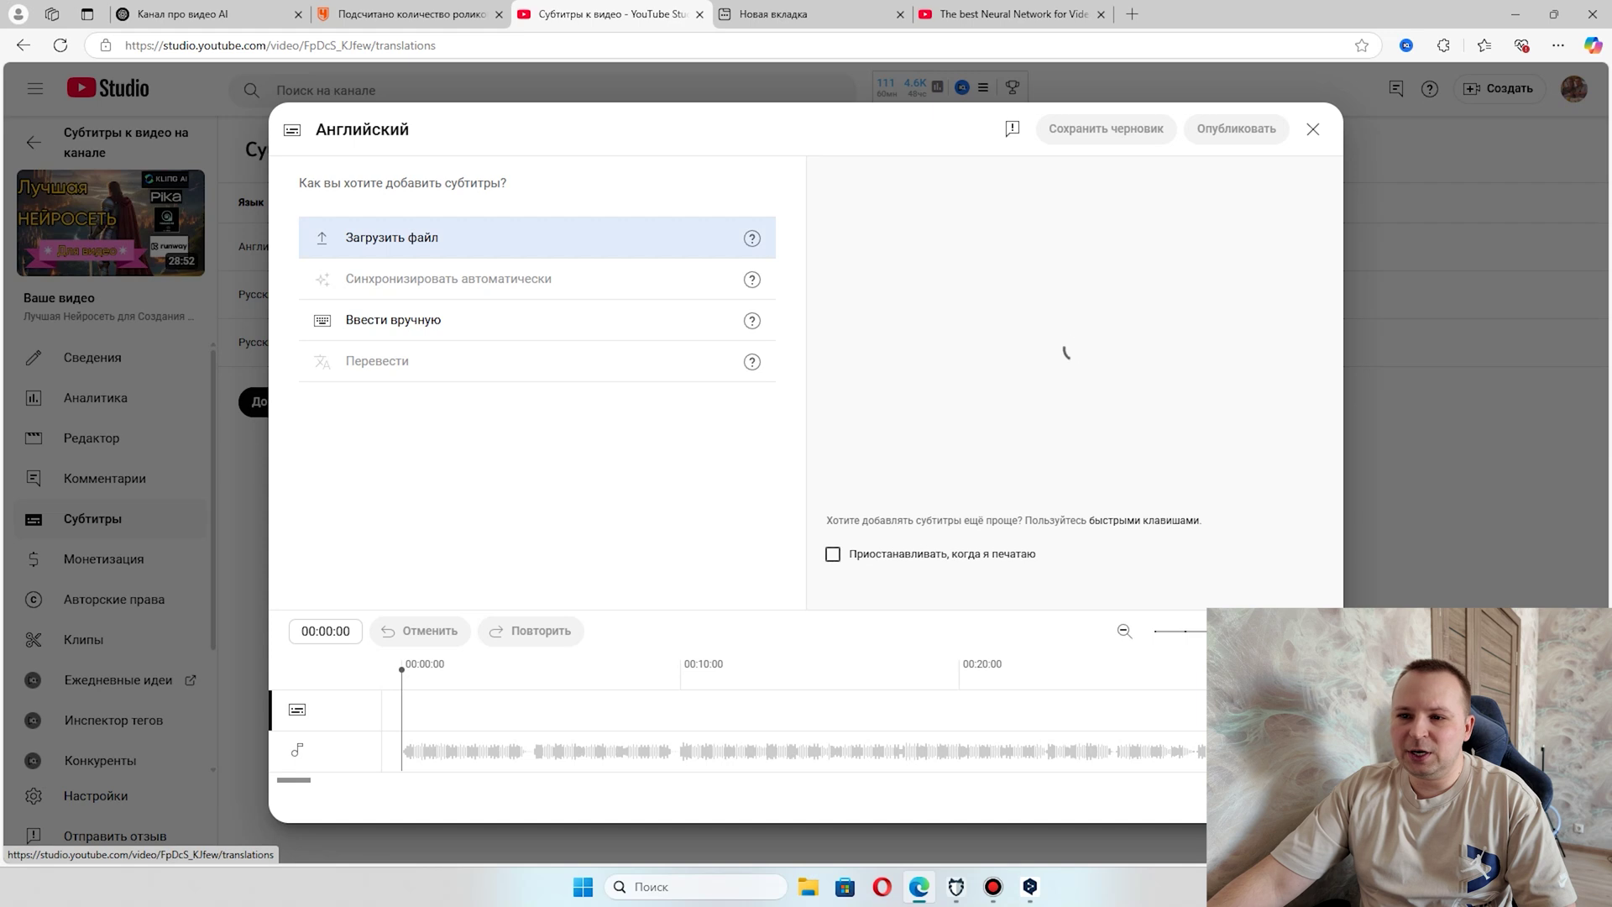
left_click(392, 238)
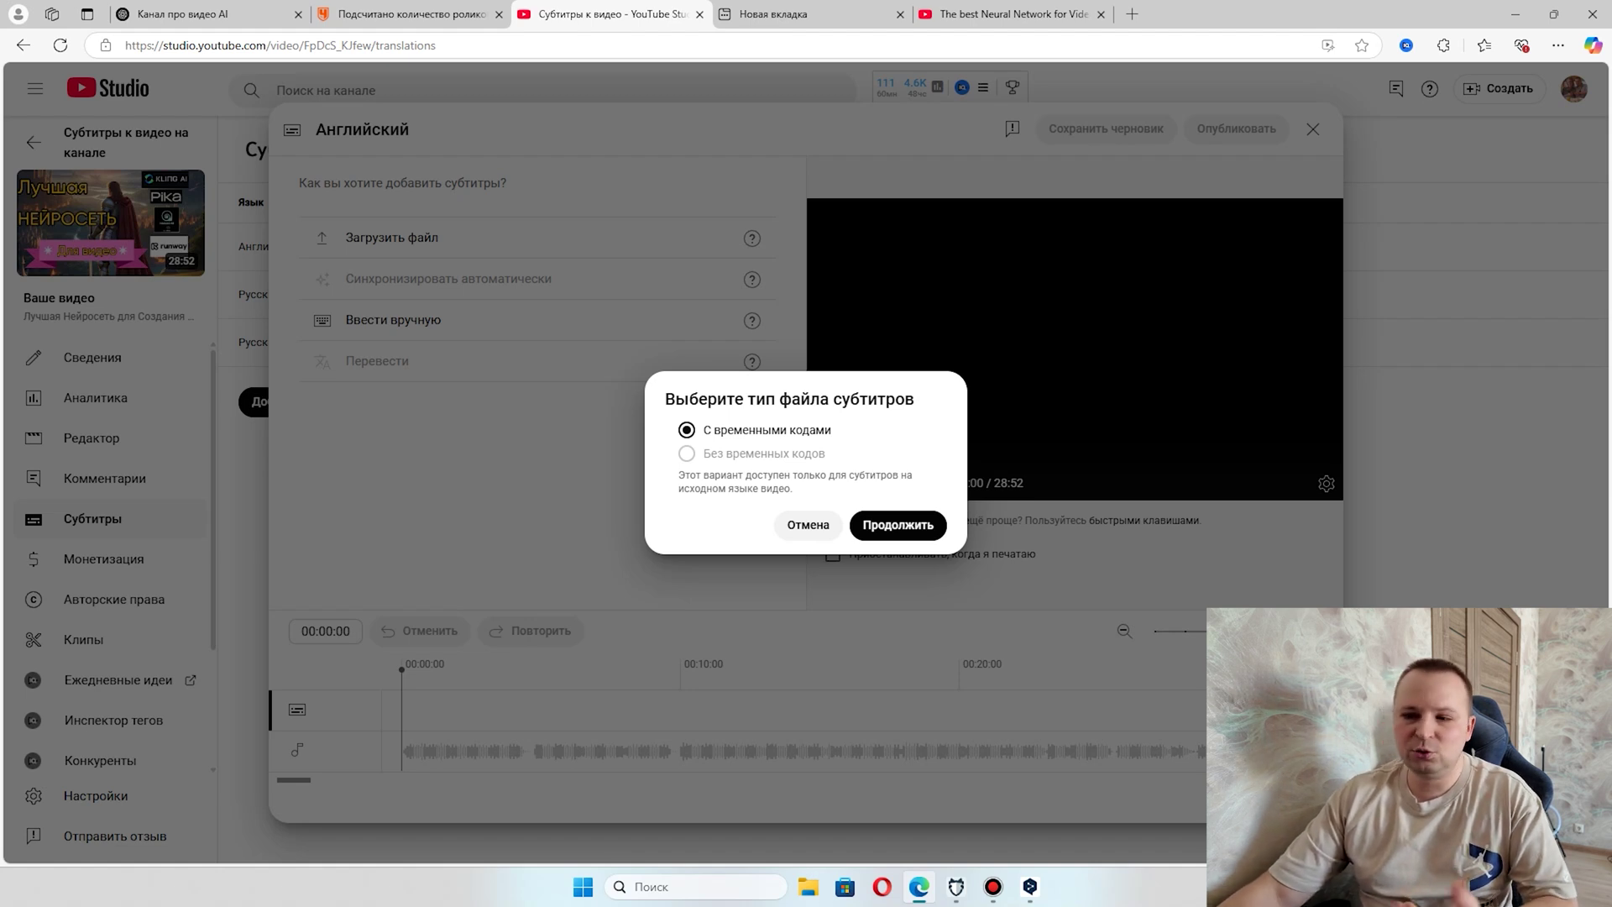
left_click(807, 524)
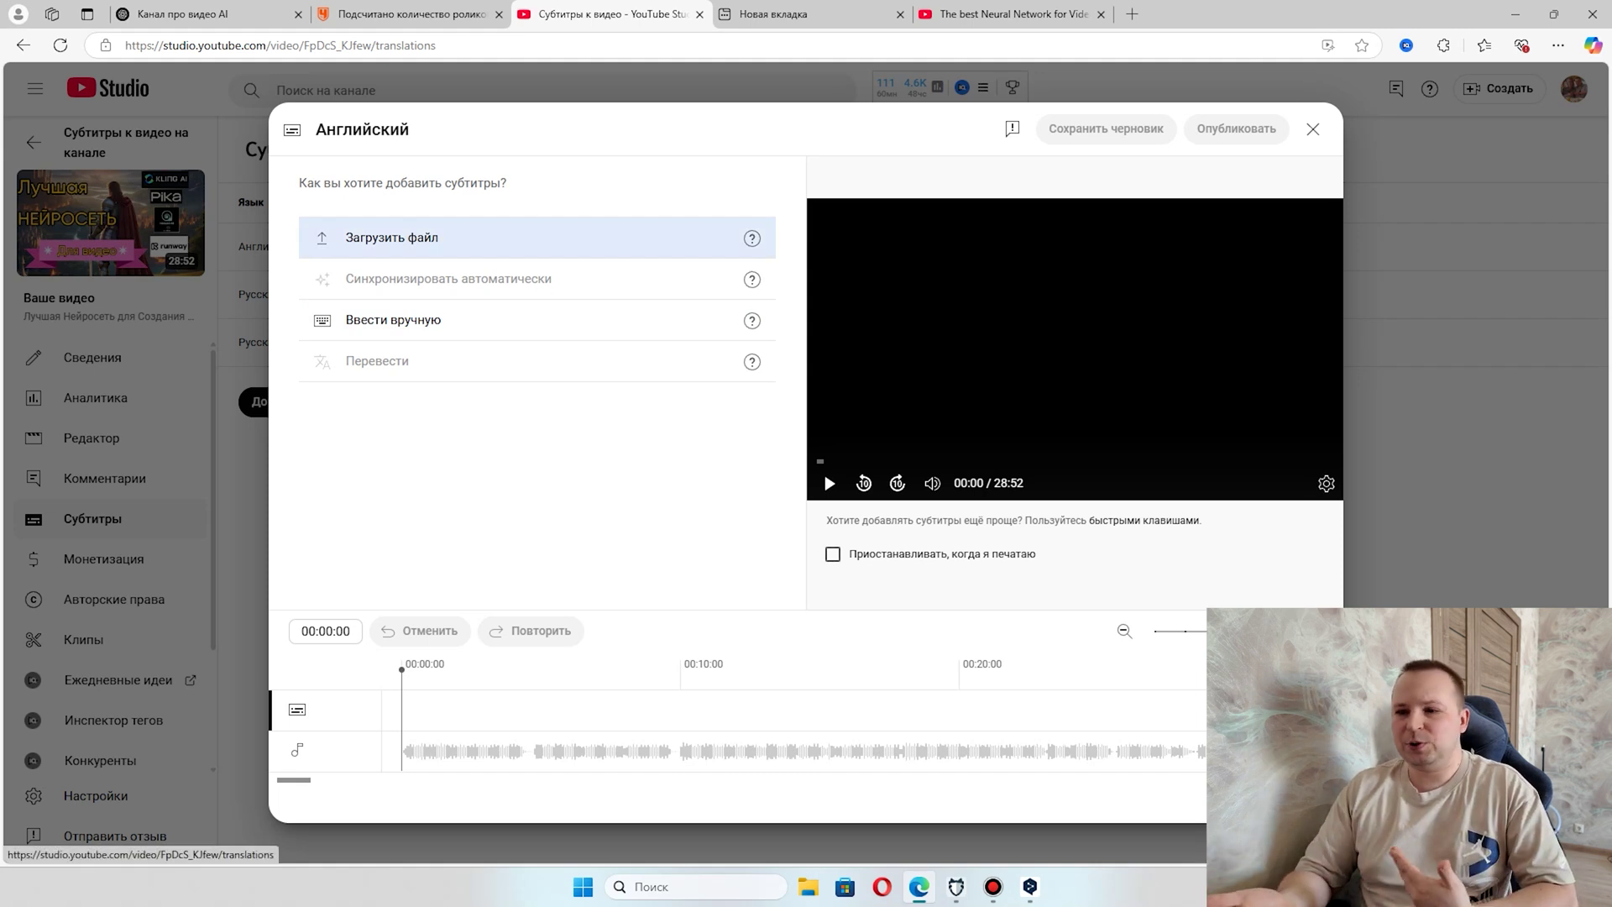
key("Tab")
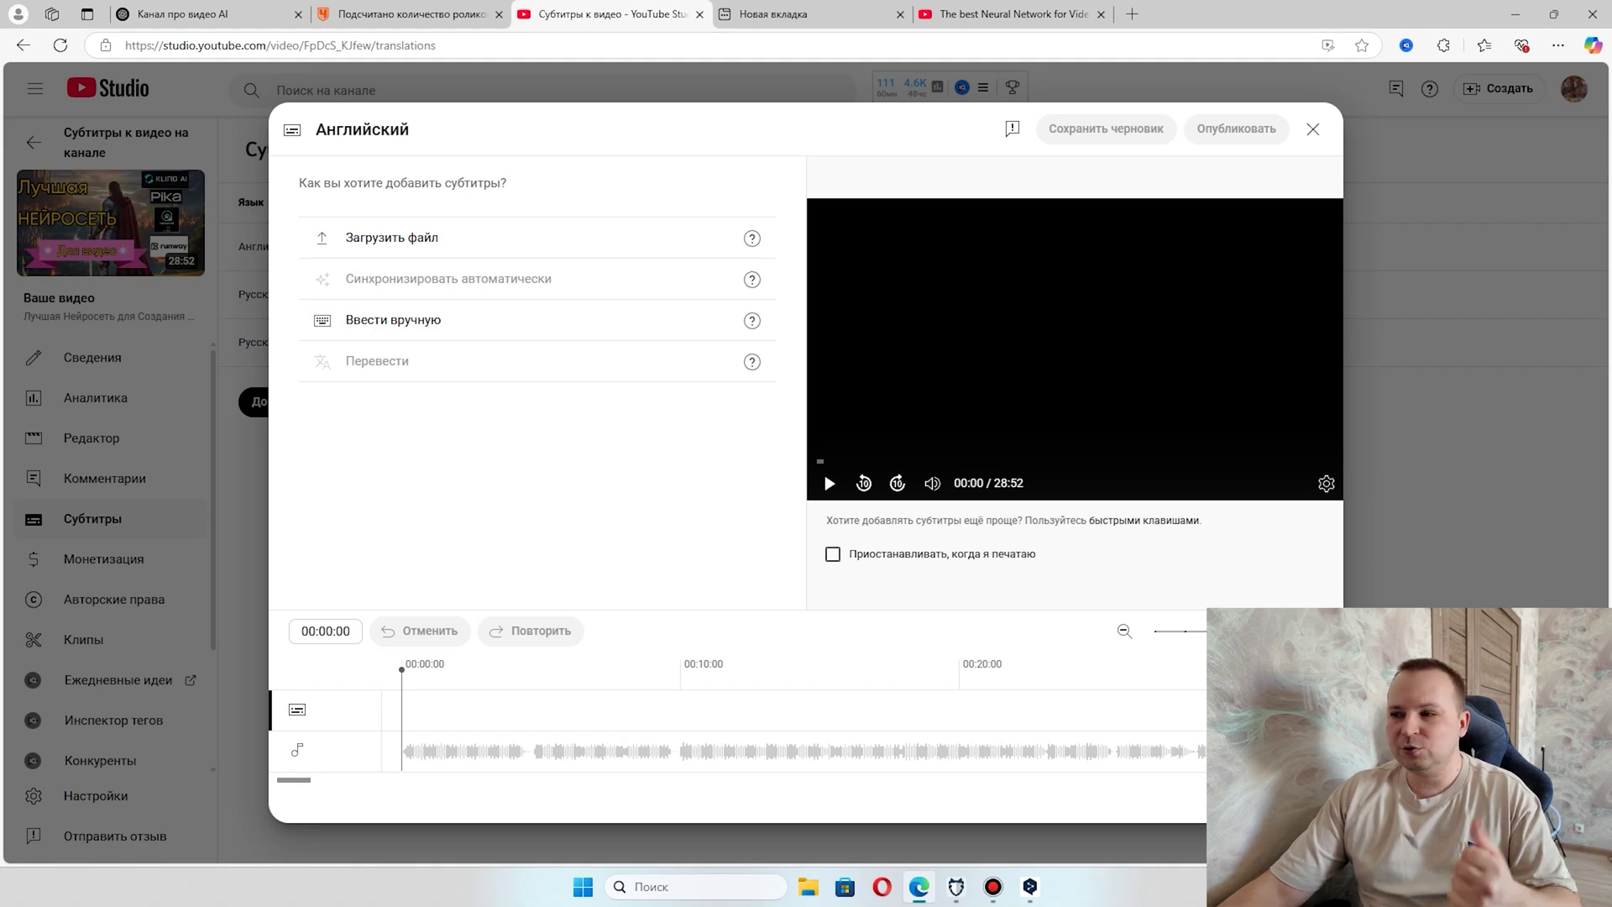
left_click(1313, 129)
key("Escape")
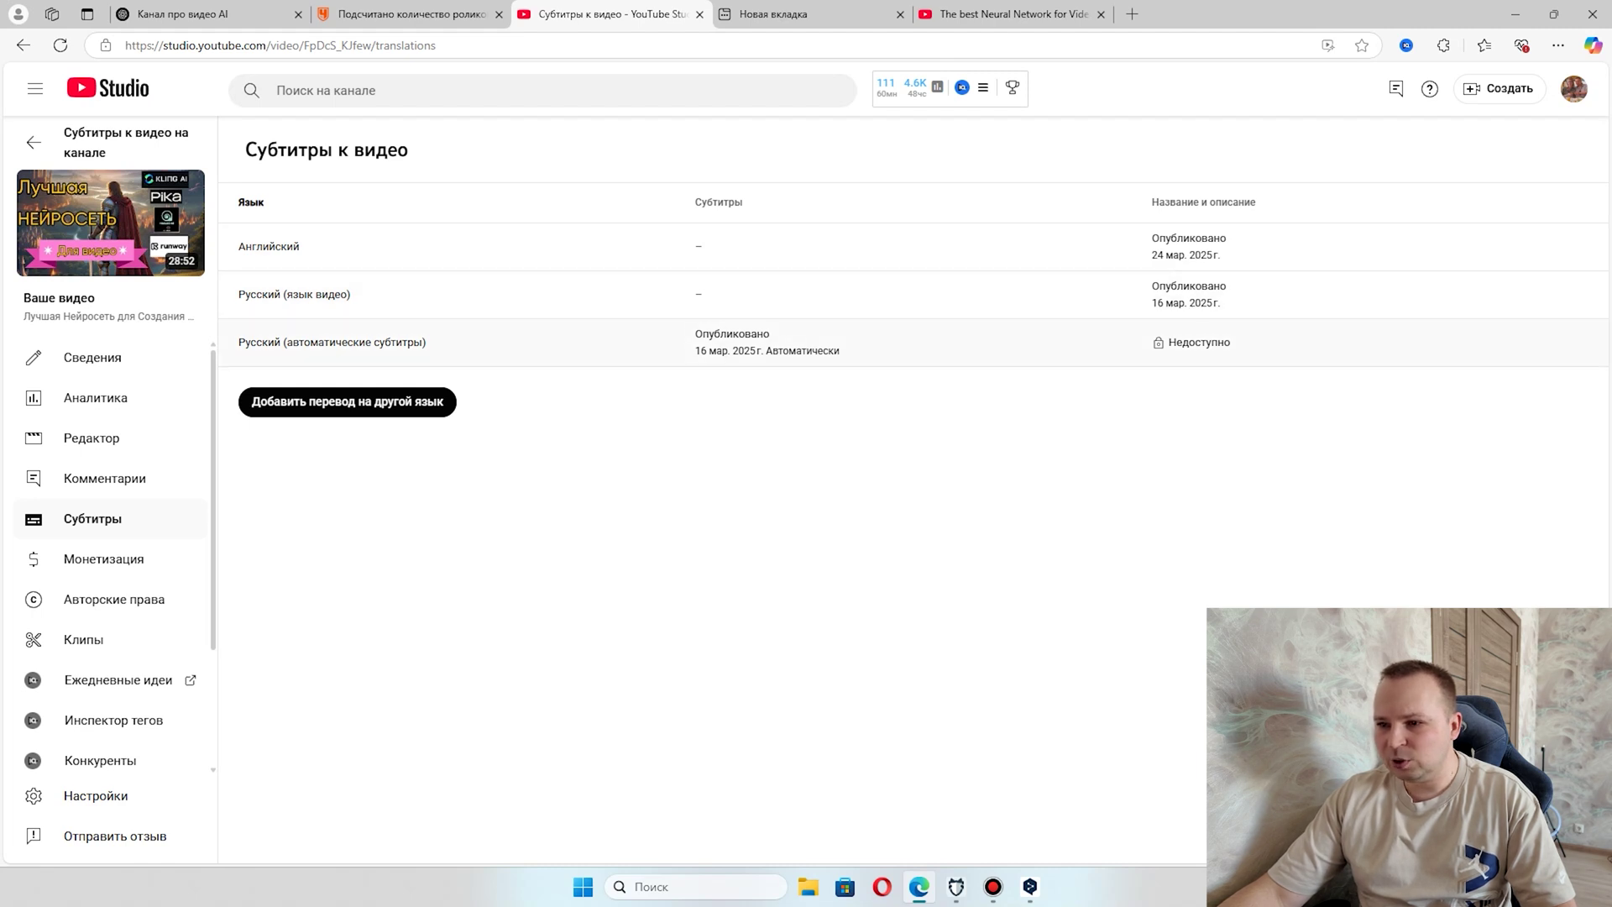
Copy the automatic Russian subtitles into an editable version and publish it as the video-language subtitles without changes
left_click(713, 342)
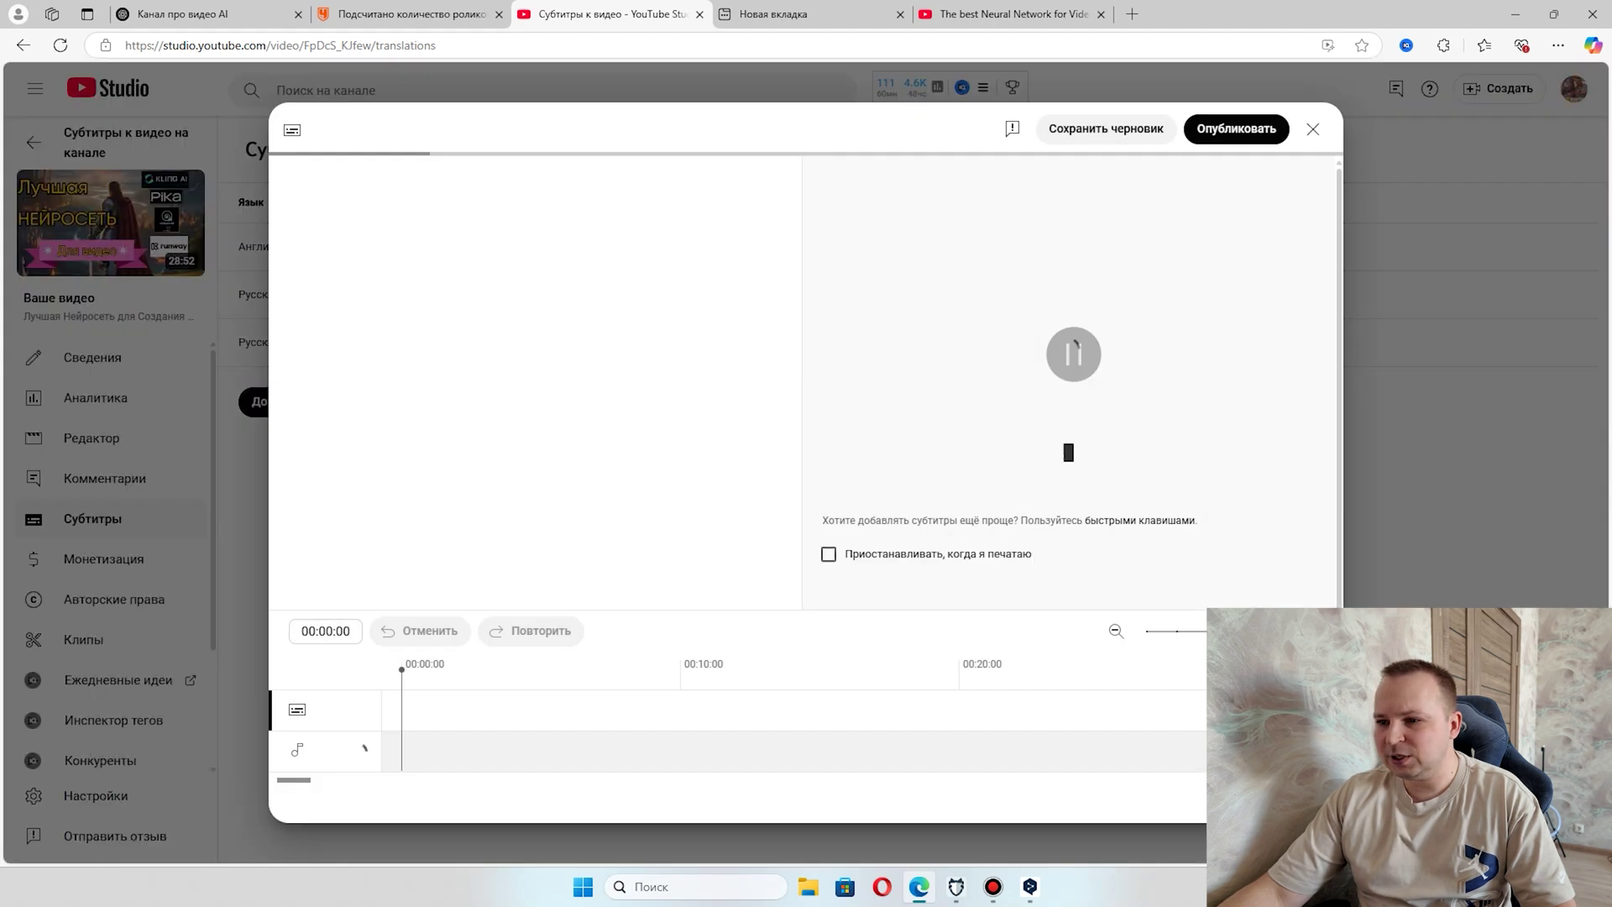
left_click_drag(801, 571, 802, 233)
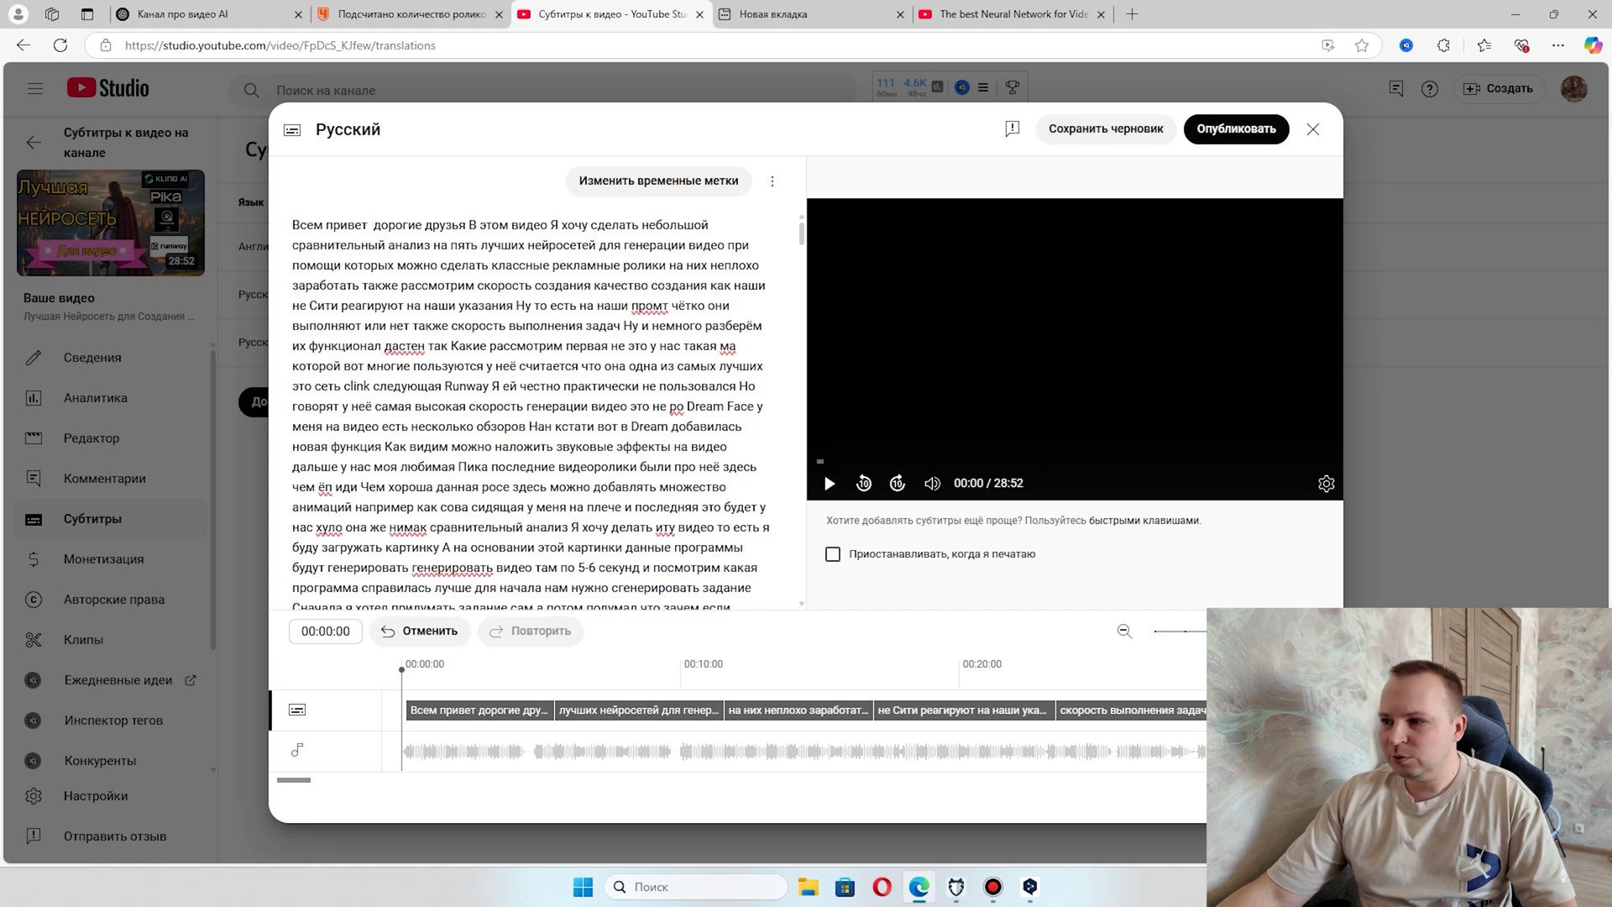
left_click(1236, 128)
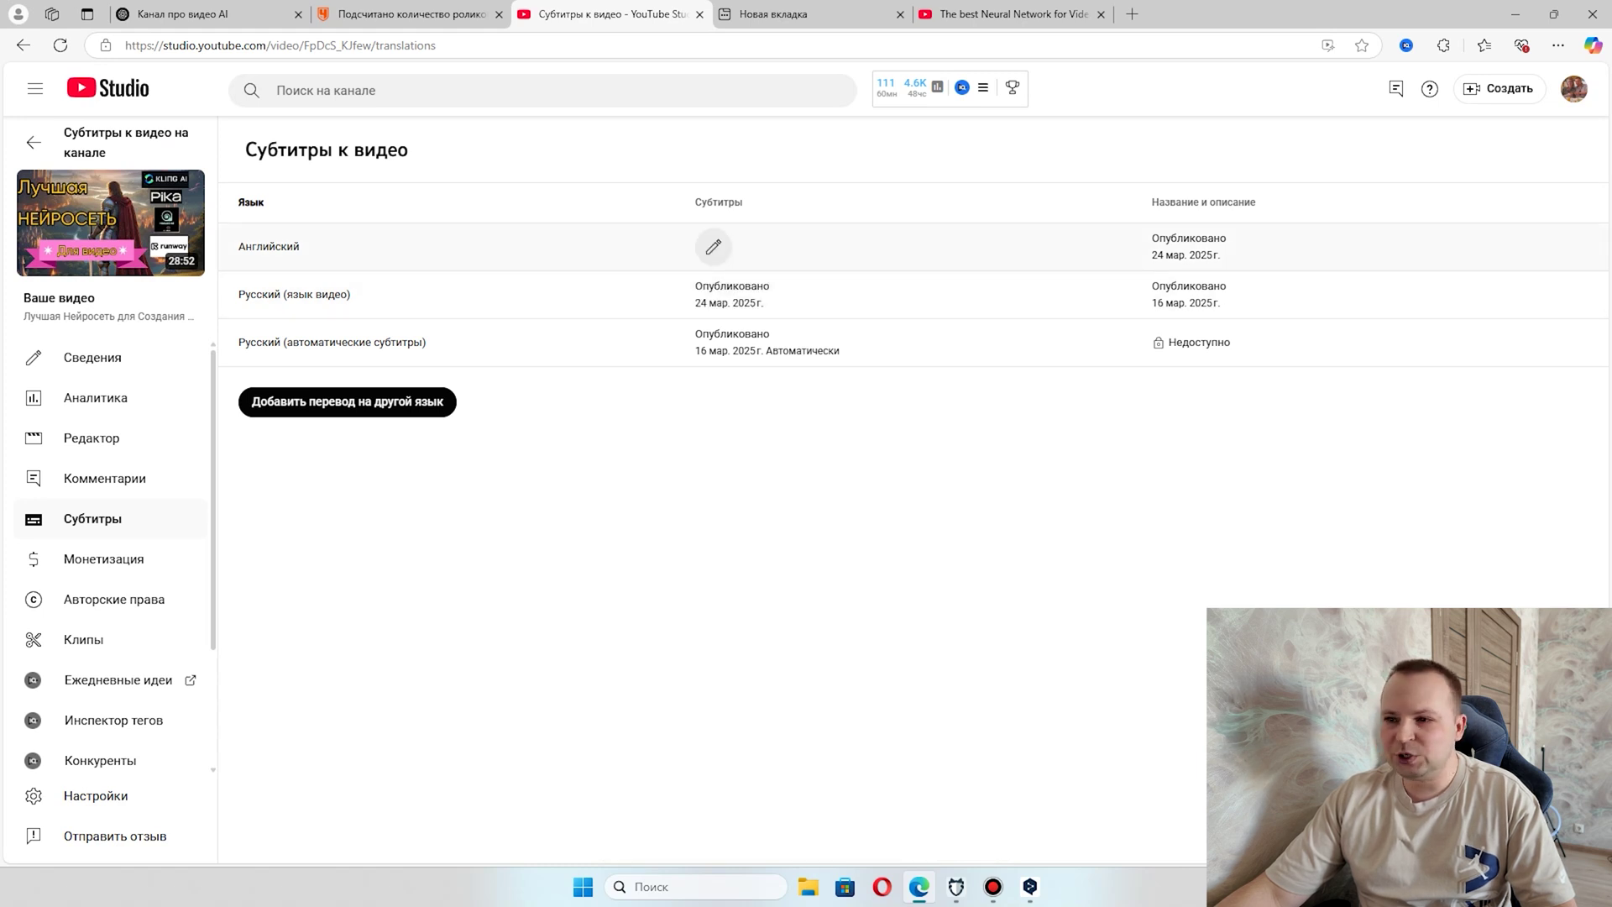
Check the options for adding English subtitles, and delete the published Russian video-language subtitles
left_click(713, 246)
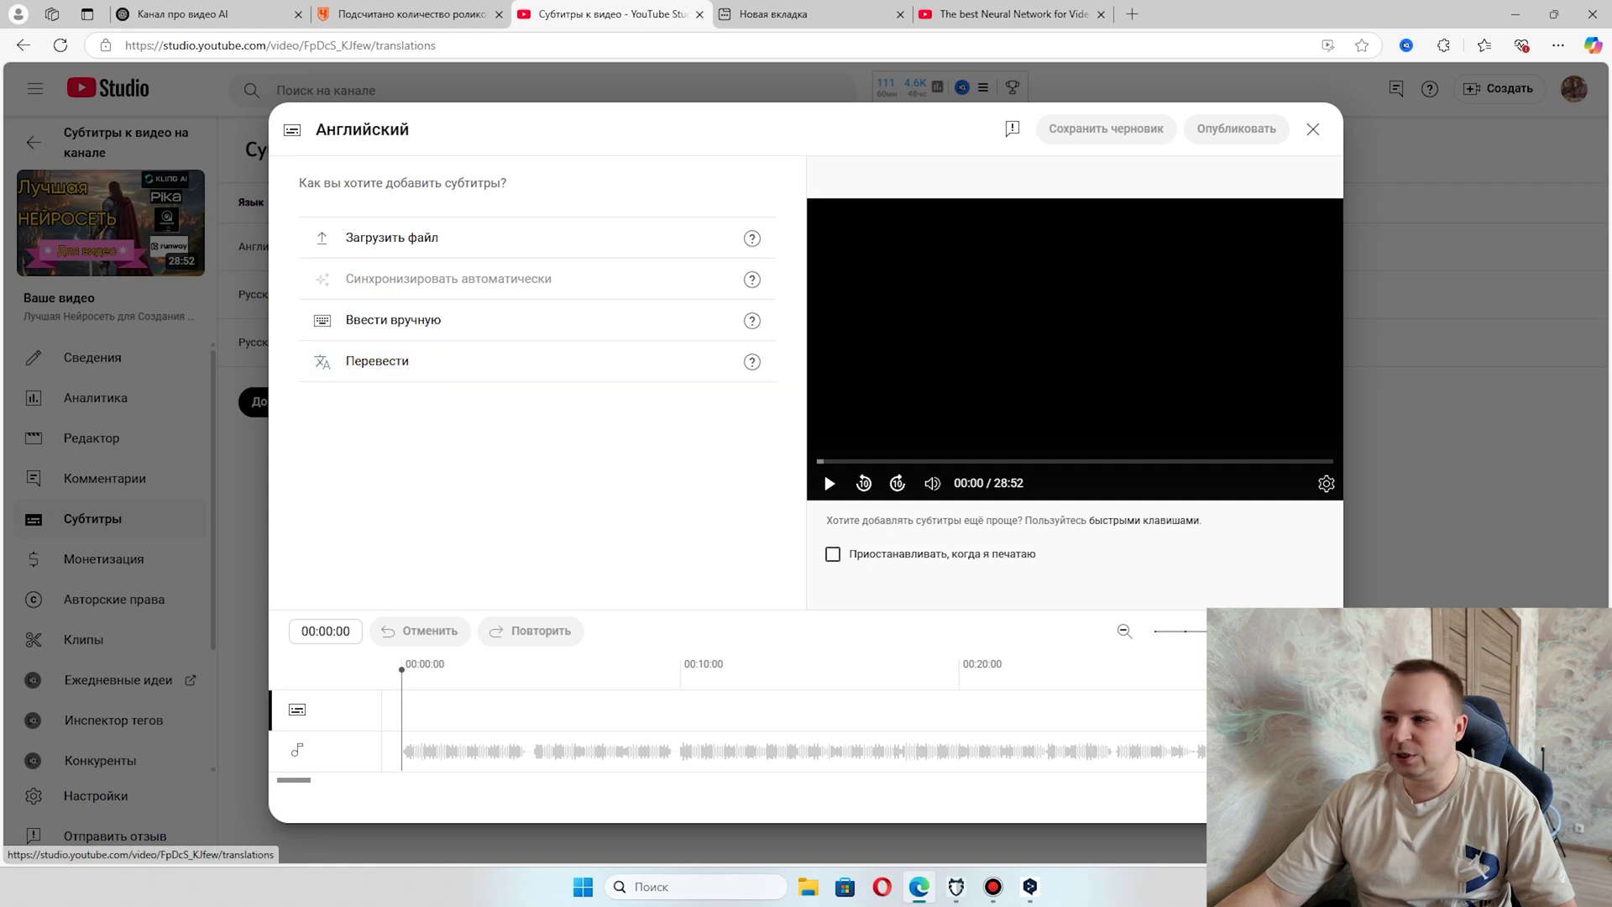
left_click(1313, 128)
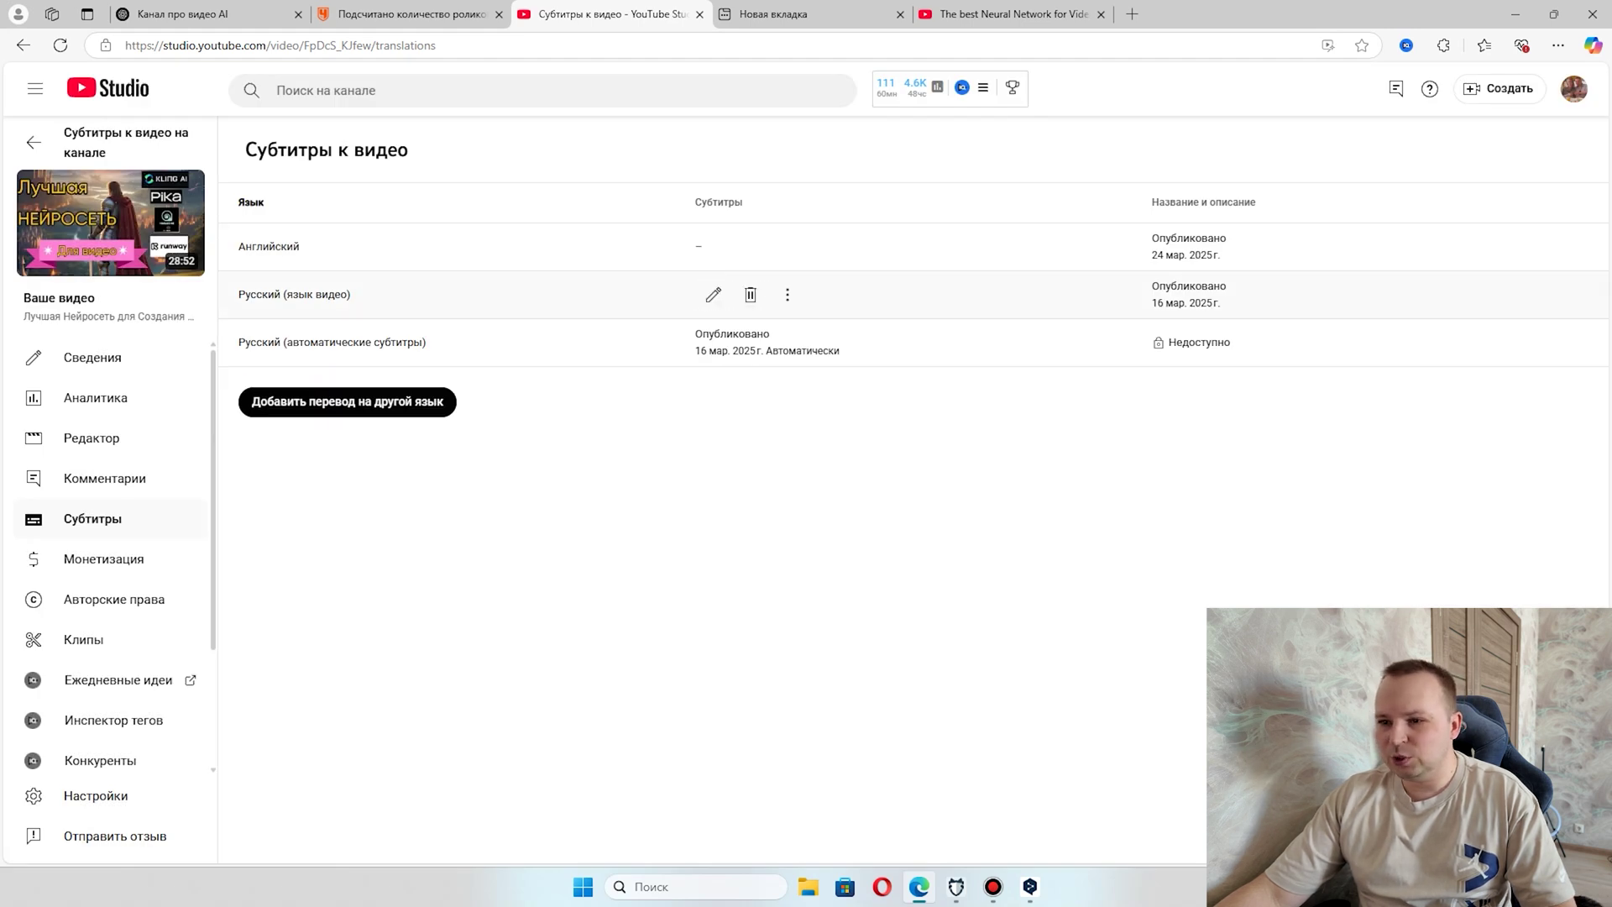
left_click(750, 292)
left_click(936, 510)
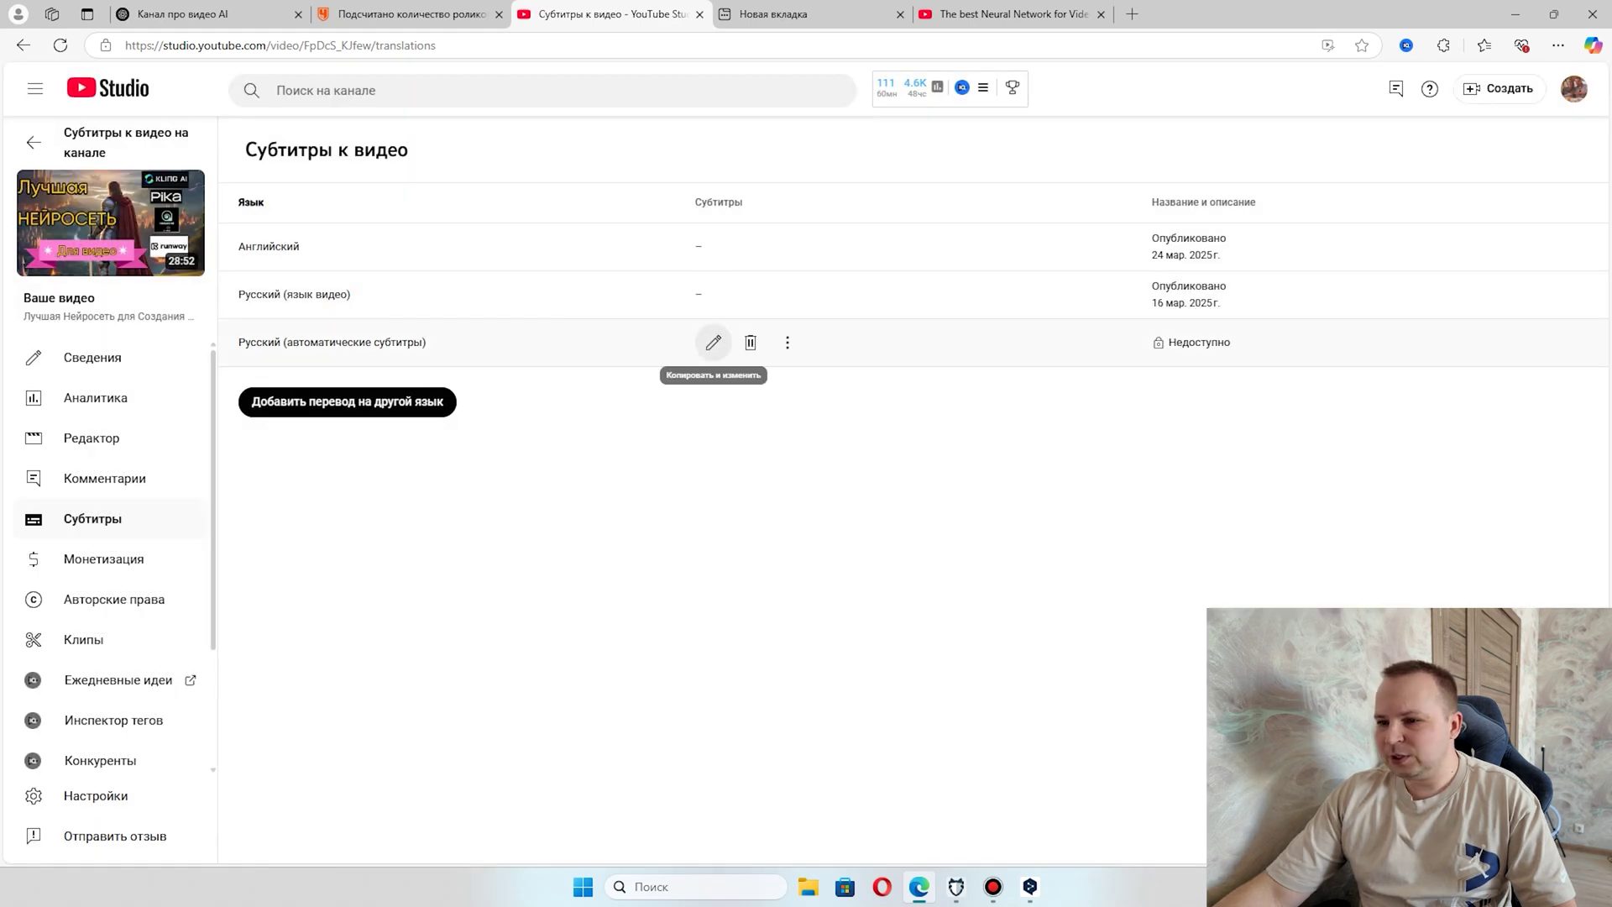
Open a copy of the automatic Russian subtitles, play the video's opening and check the transcript for recognition errors, discarding the copy
left_click(713, 342)
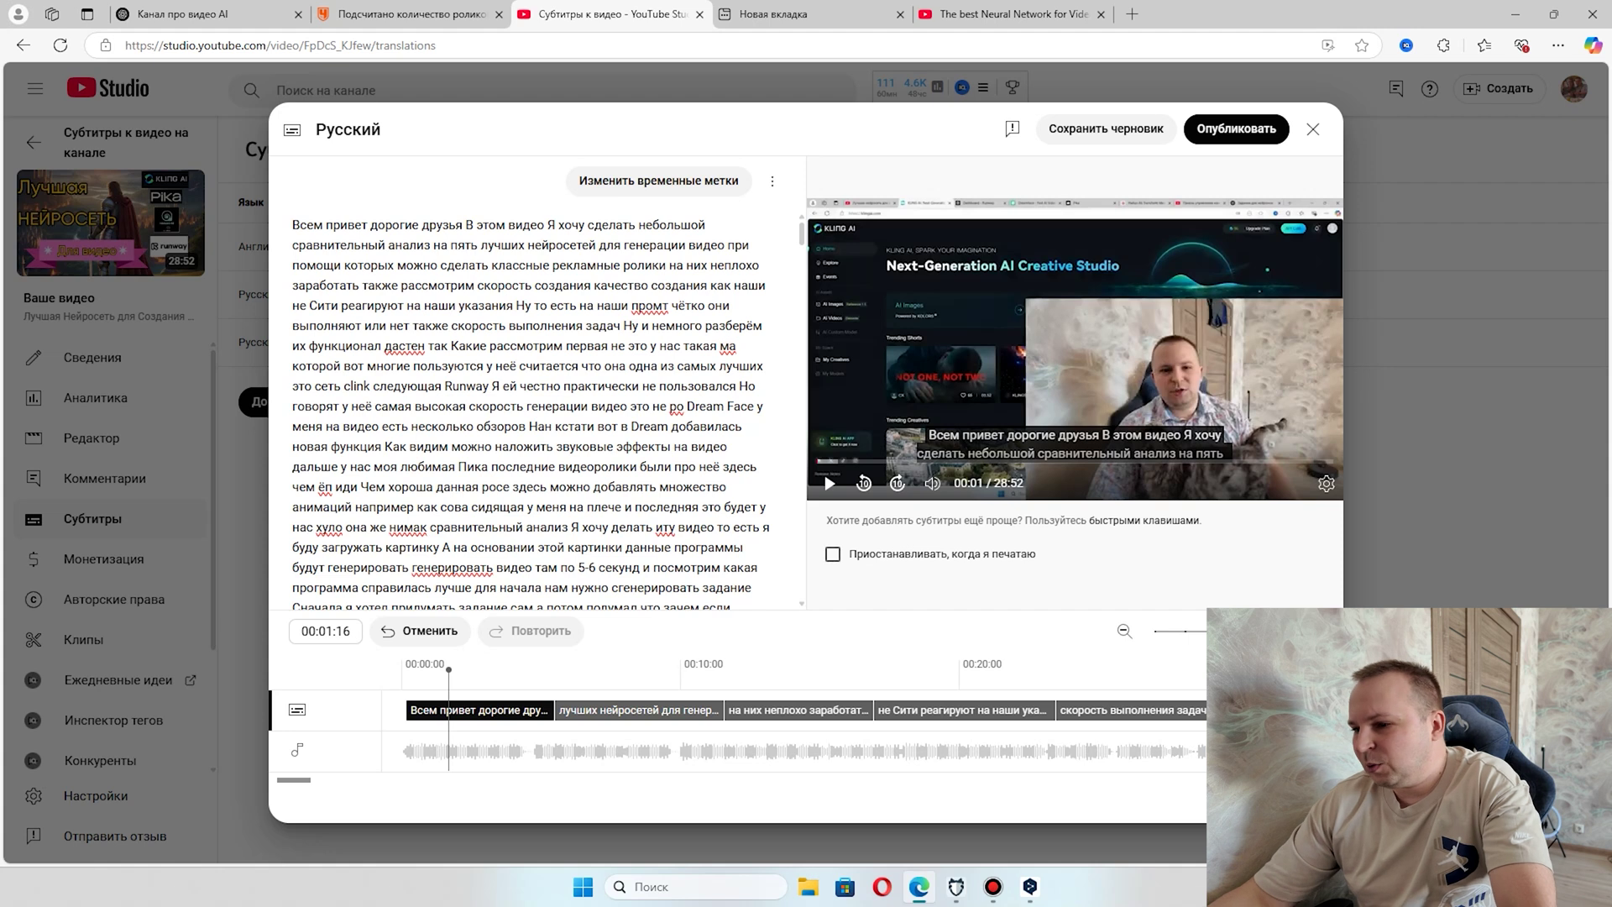
left_click(830, 483)
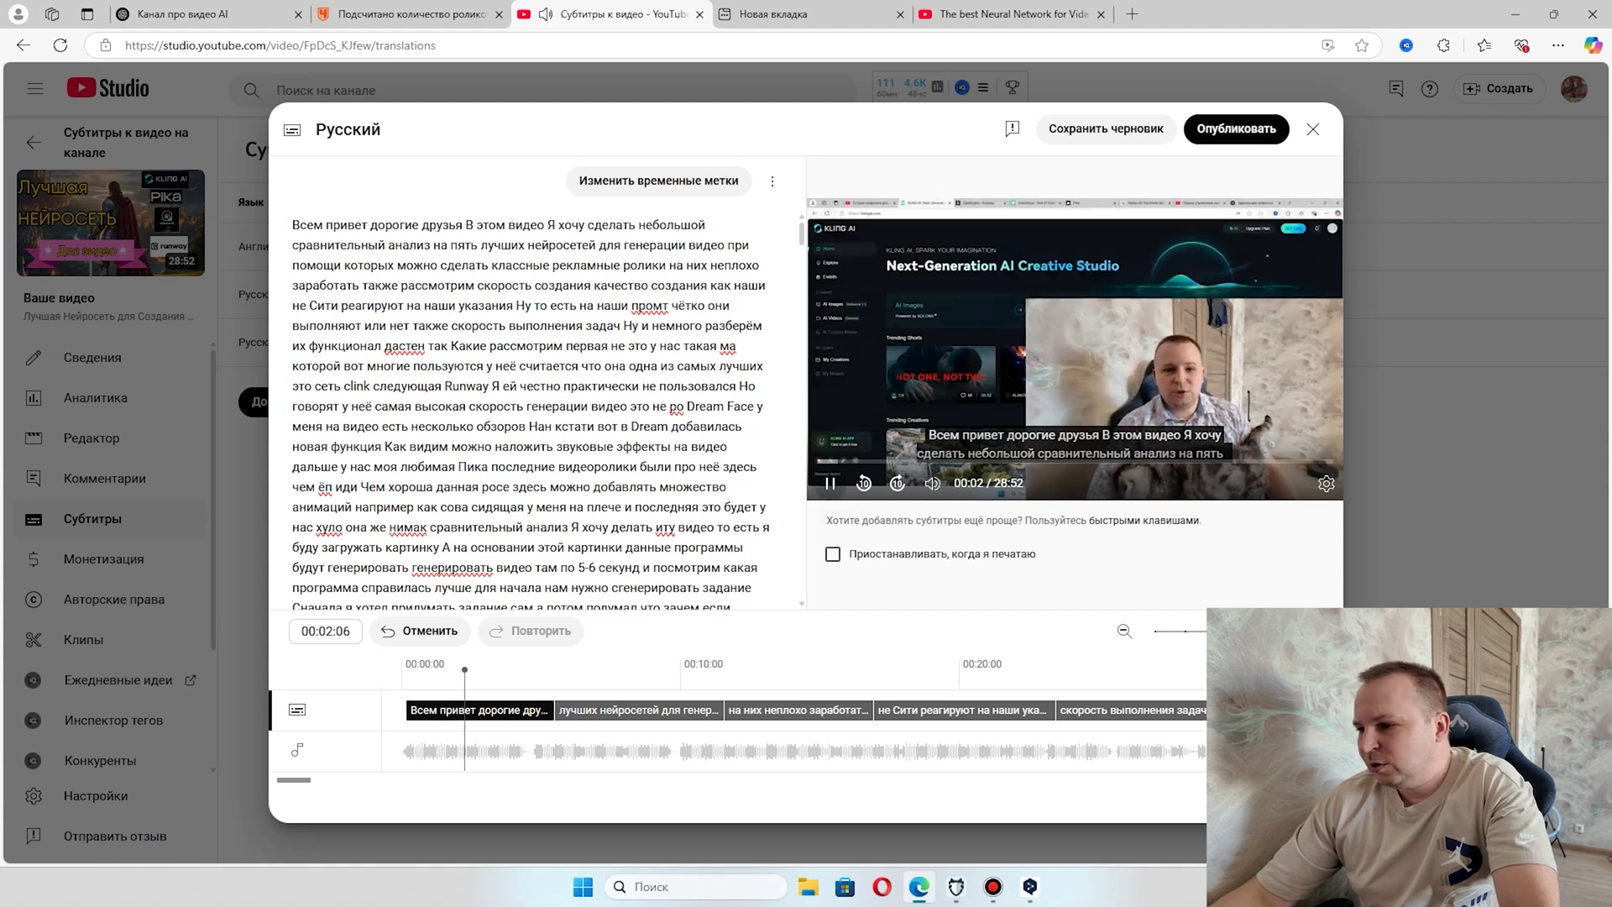
key("shift+space")
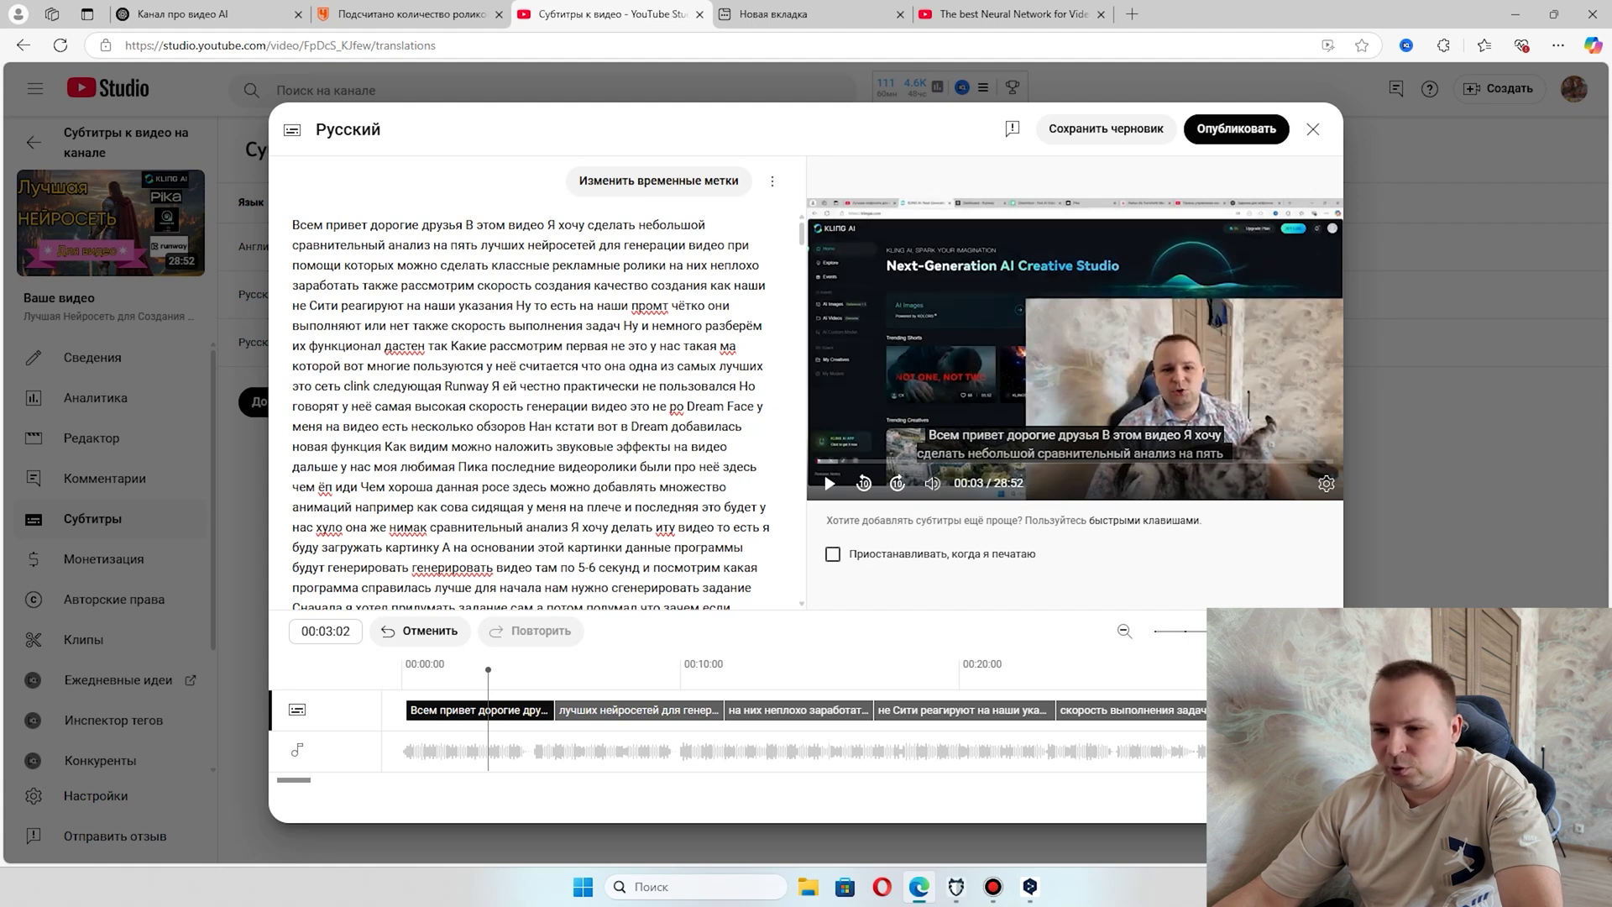
left_click_drag(292, 528, 647, 527)
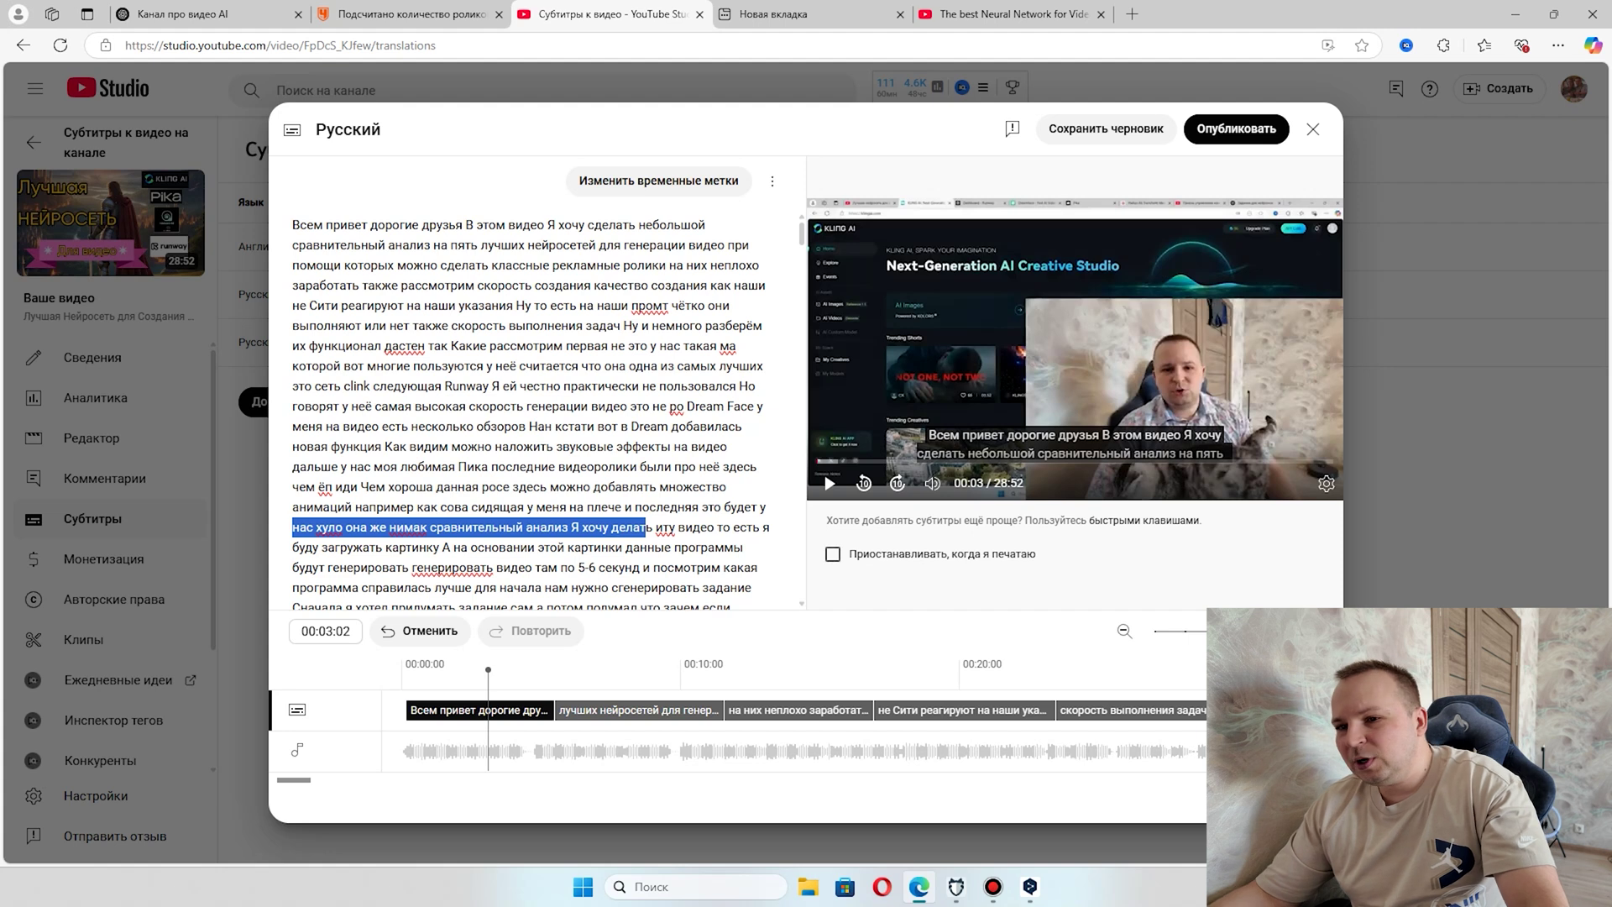
left_click(402, 285)
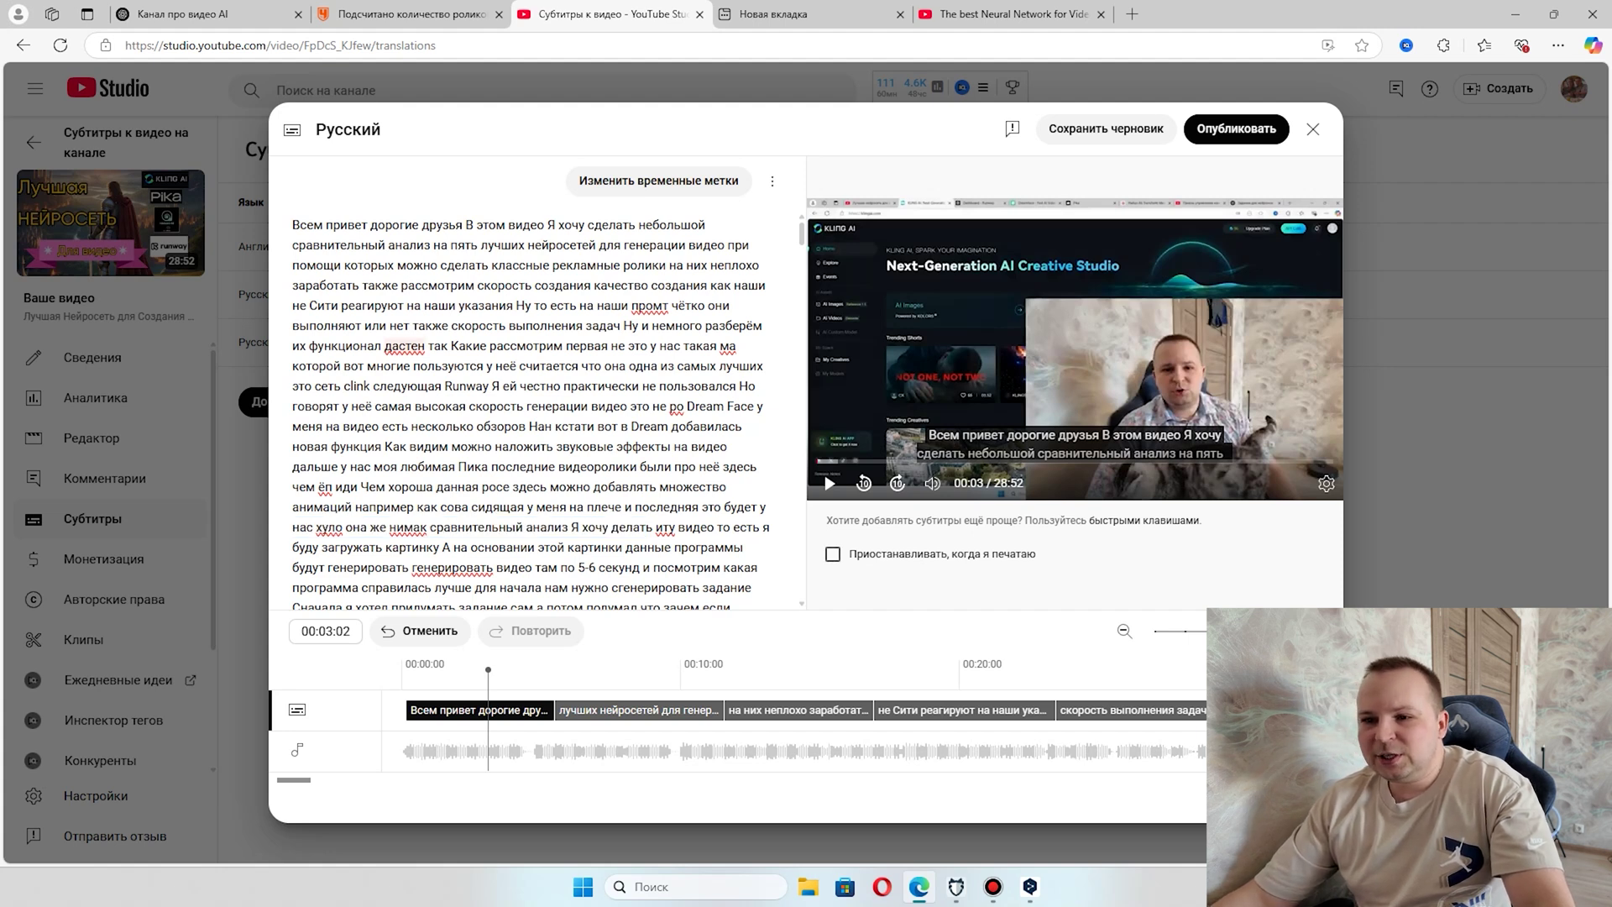
left_click_drag(294, 225, 592, 548)
scroll(534, 403, "down", 4)
scroll(534, 403, "down", 15)
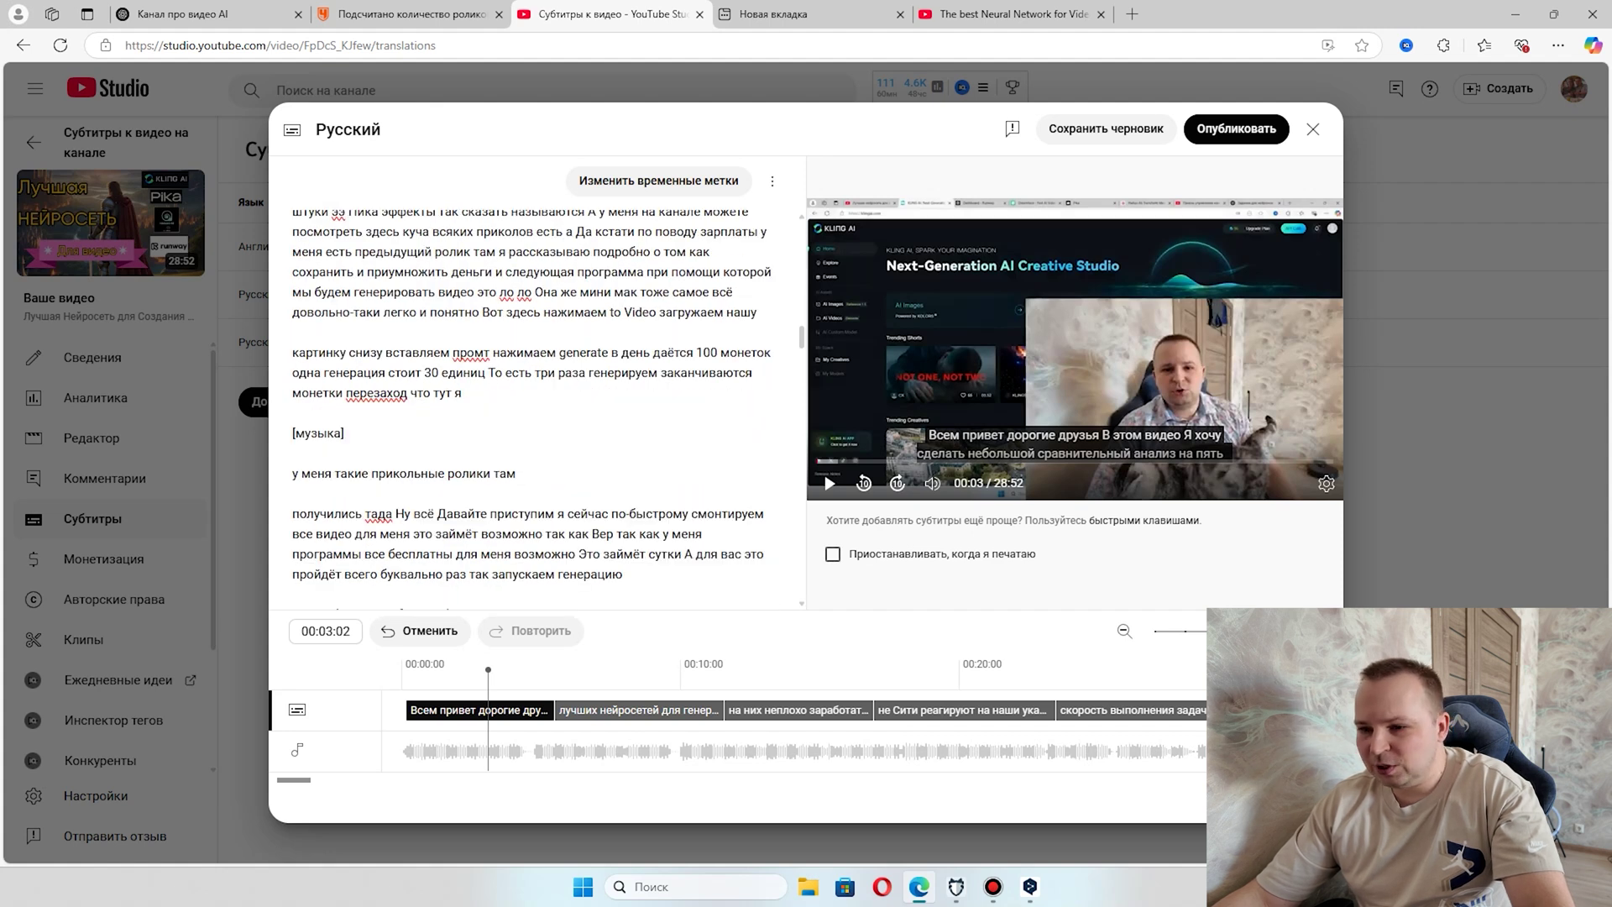
scroll(534, 403, "down", 15)
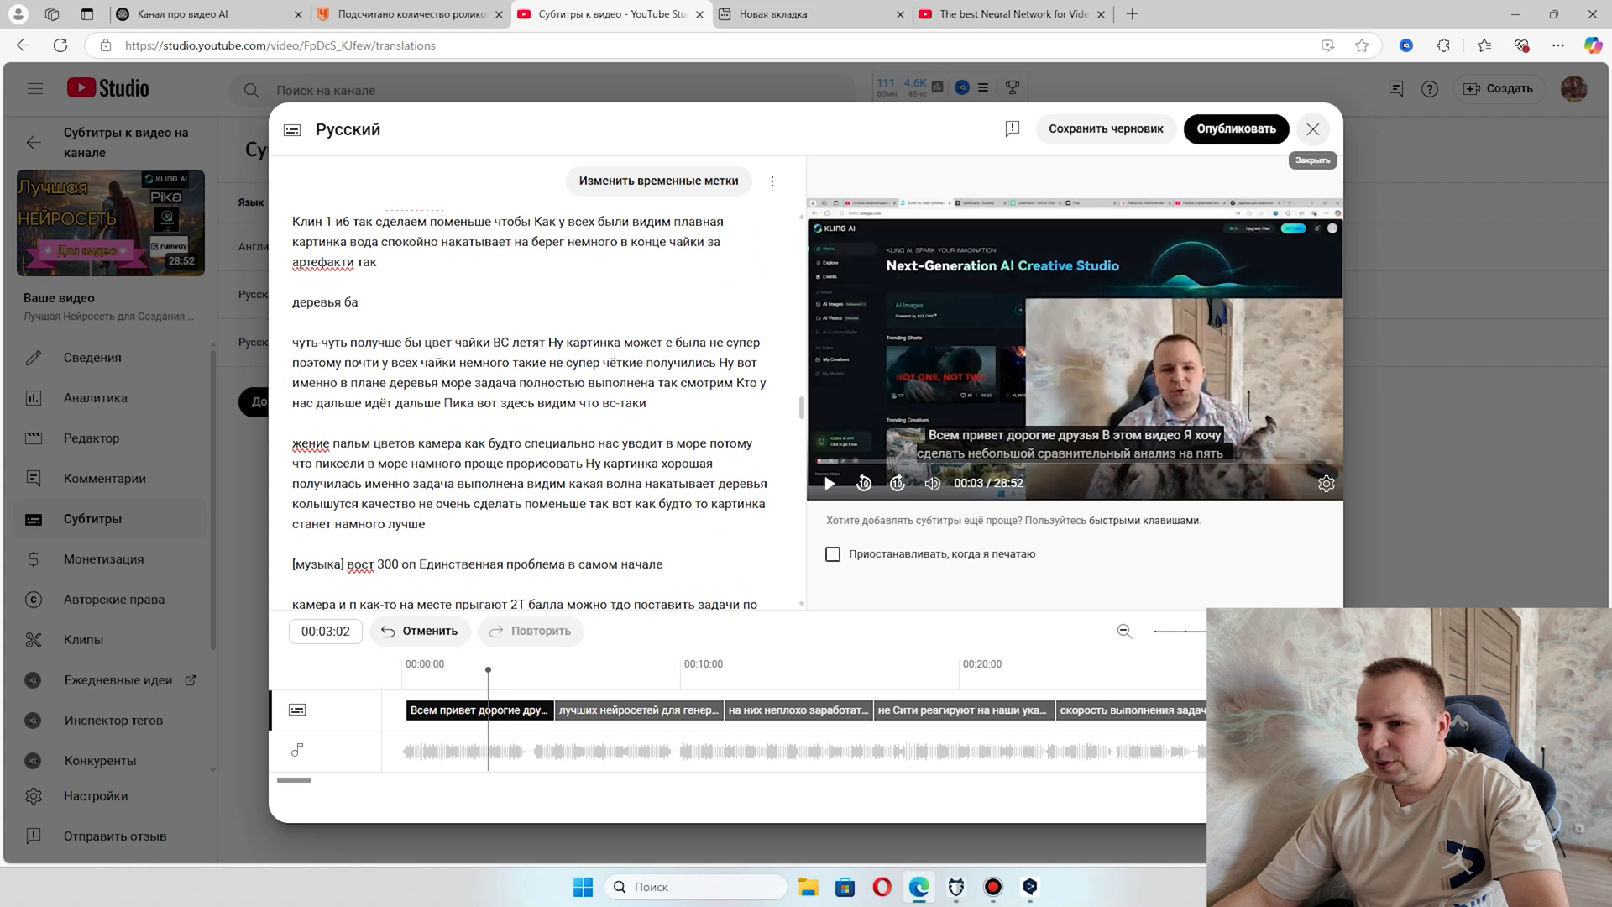
left_click(1312, 128)
left_click(815, 509)
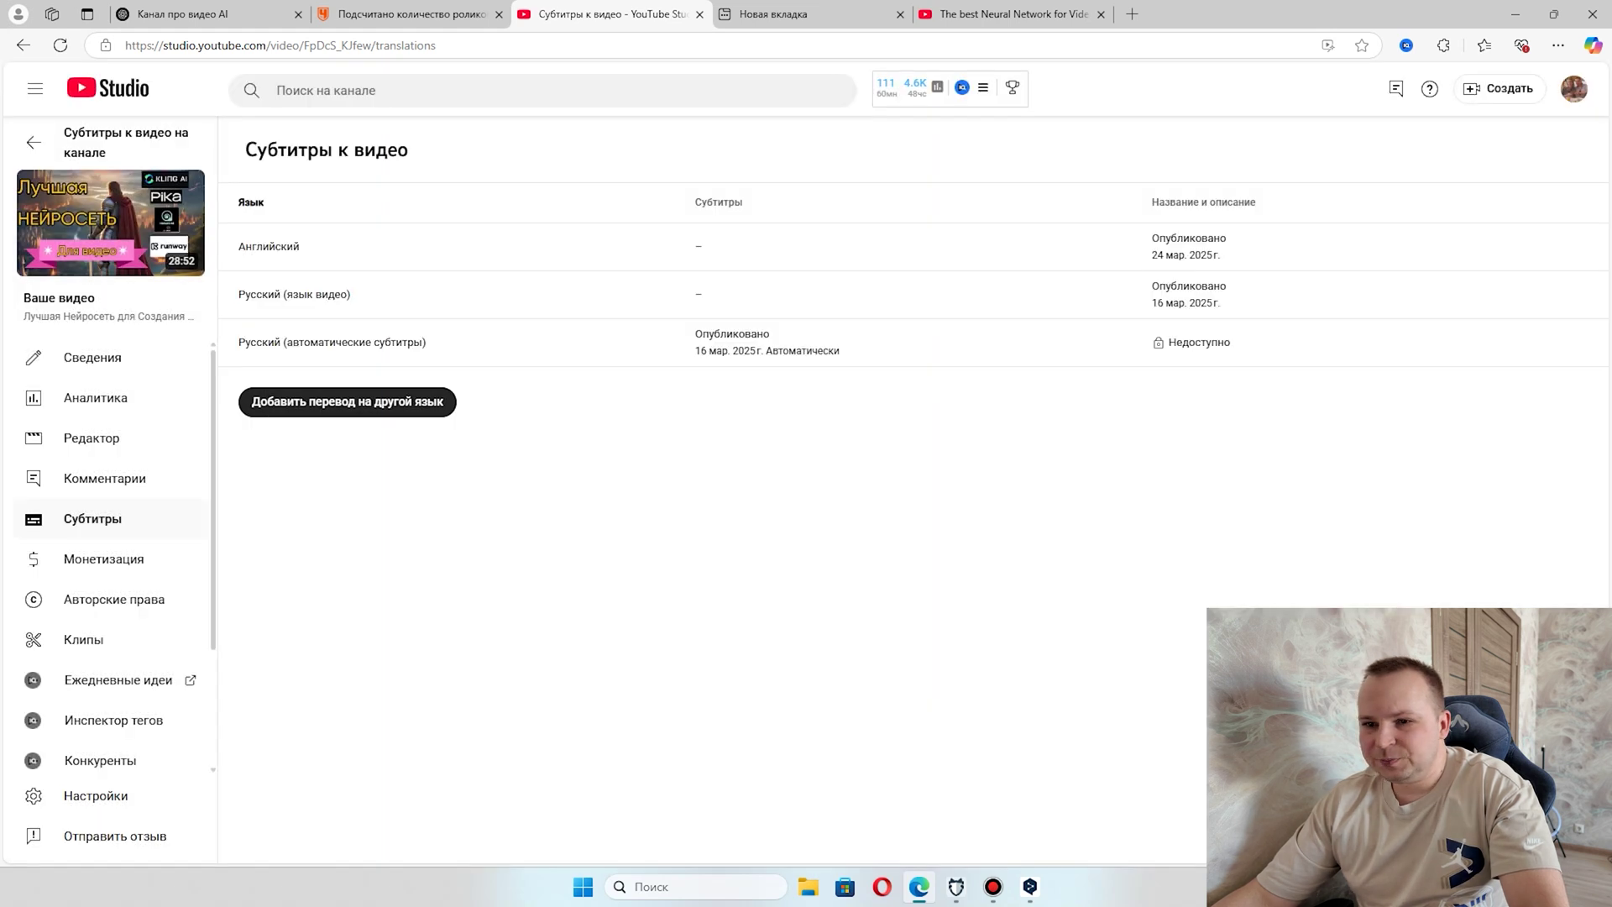
Check whether automatic translation is offered for the English subtitles
mouse_move(713, 247)
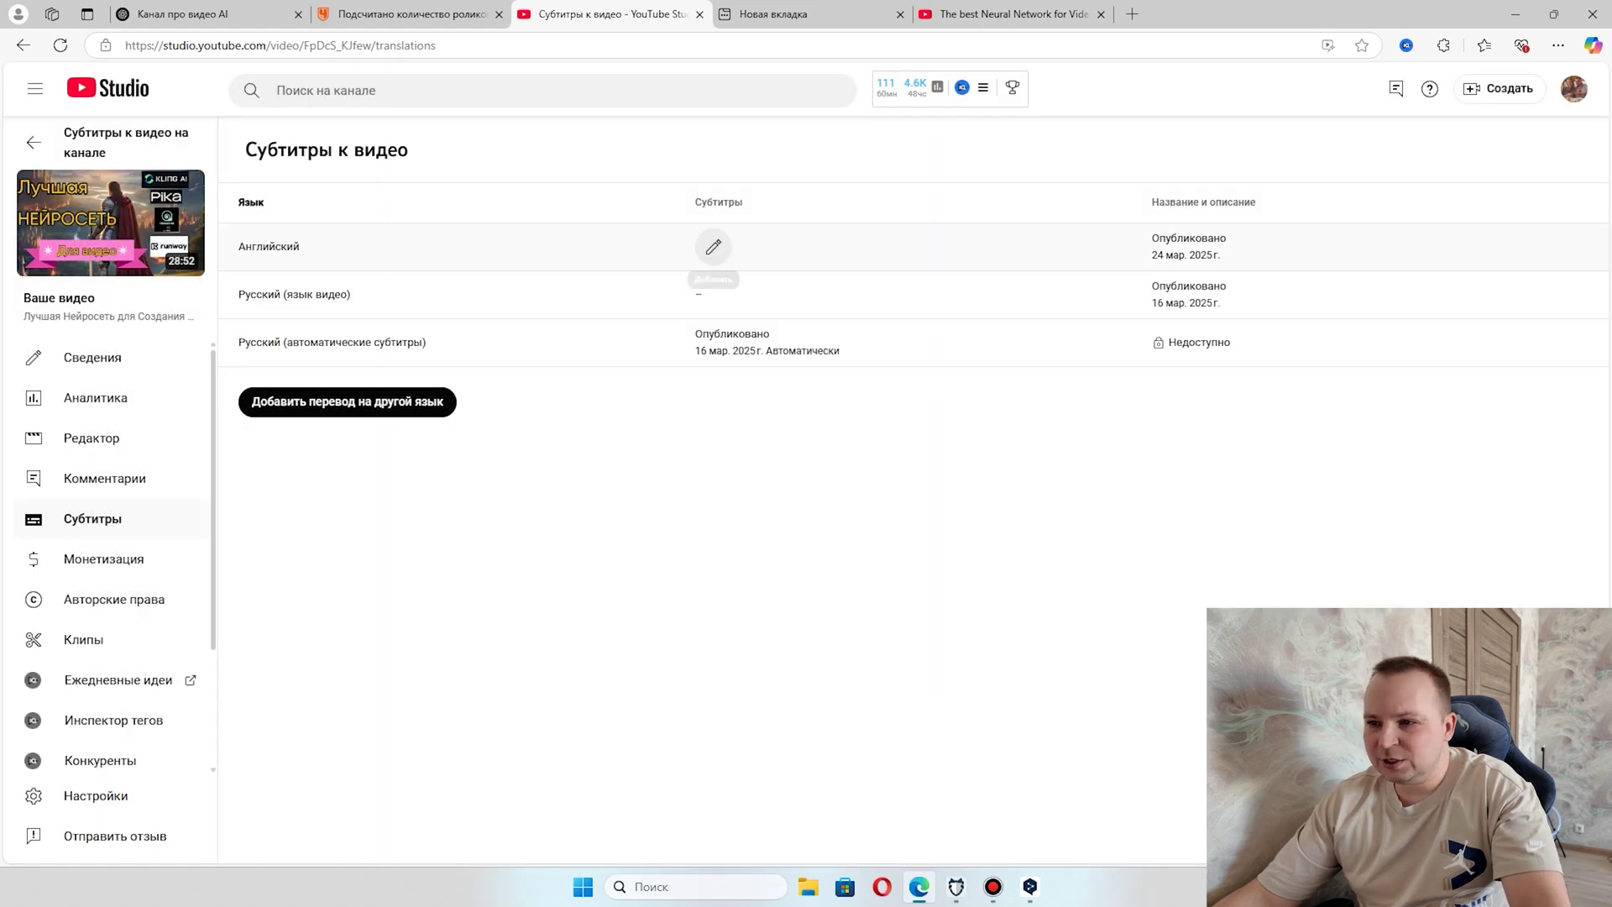
left_click(713, 247)
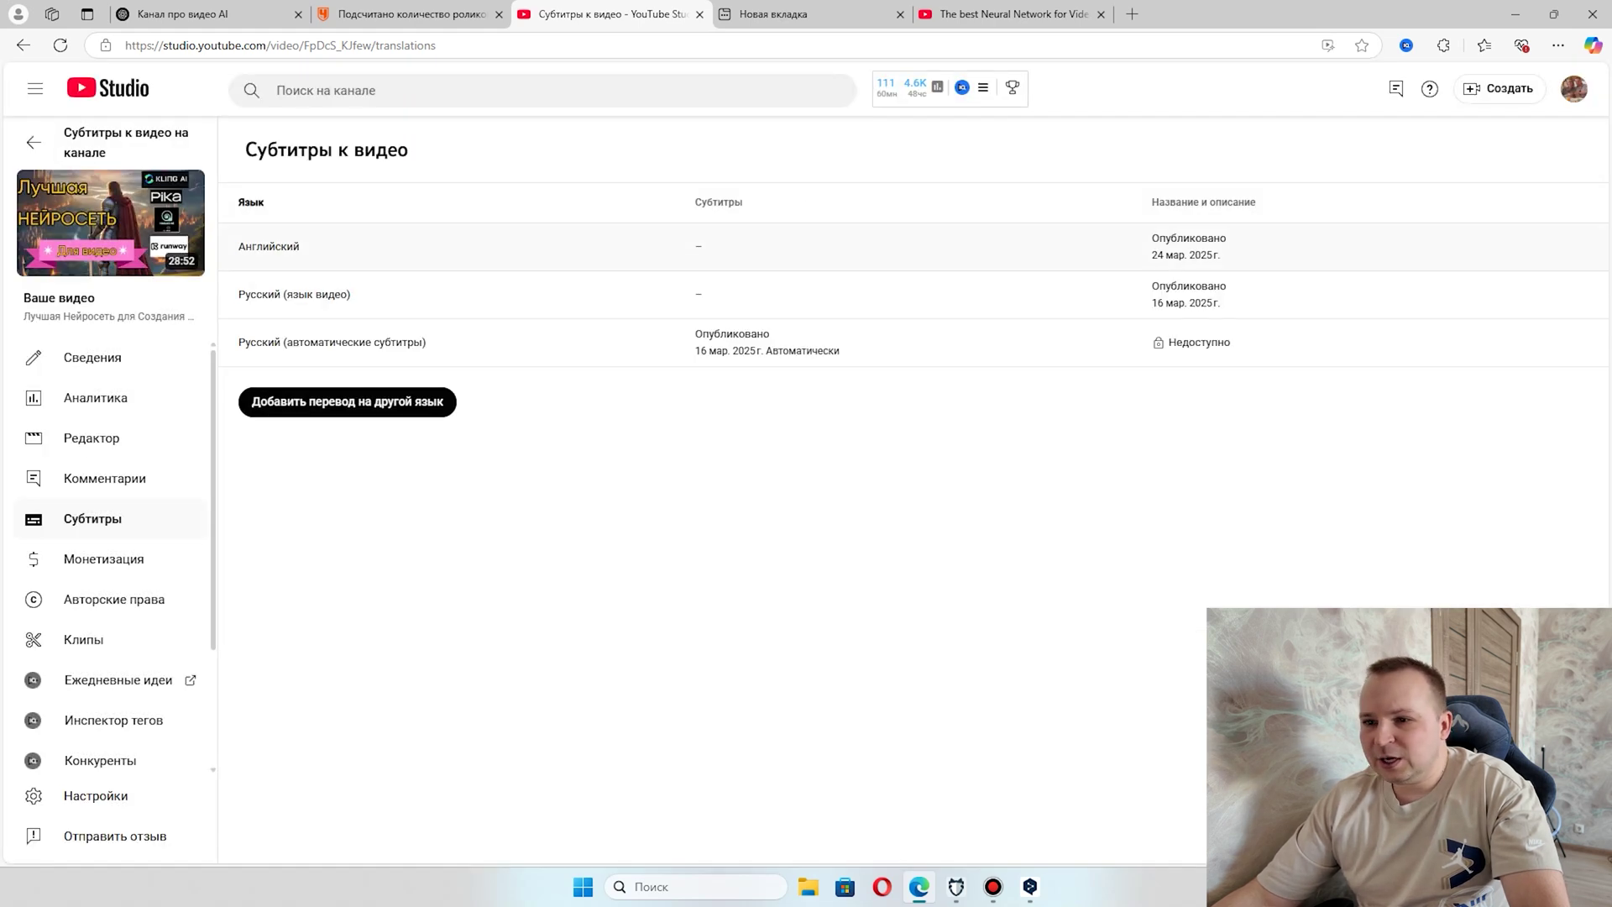
left_click(1313, 128)
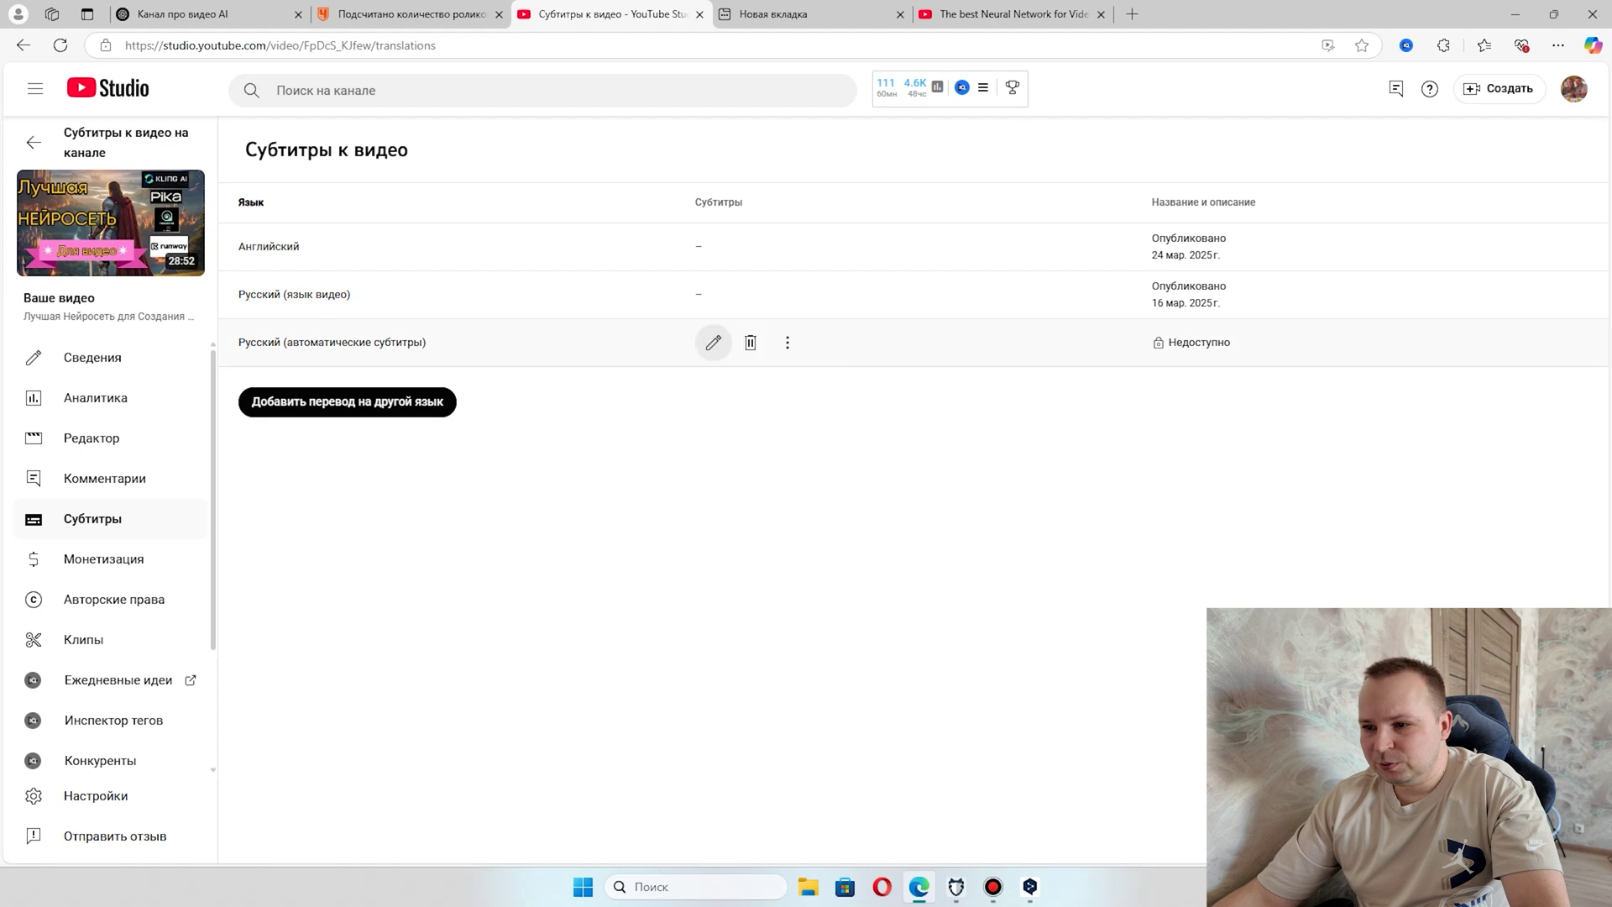
Open the automatic Russian subtitles for copying and editing, and show them as separate captions with time codes
left_click(713, 340)
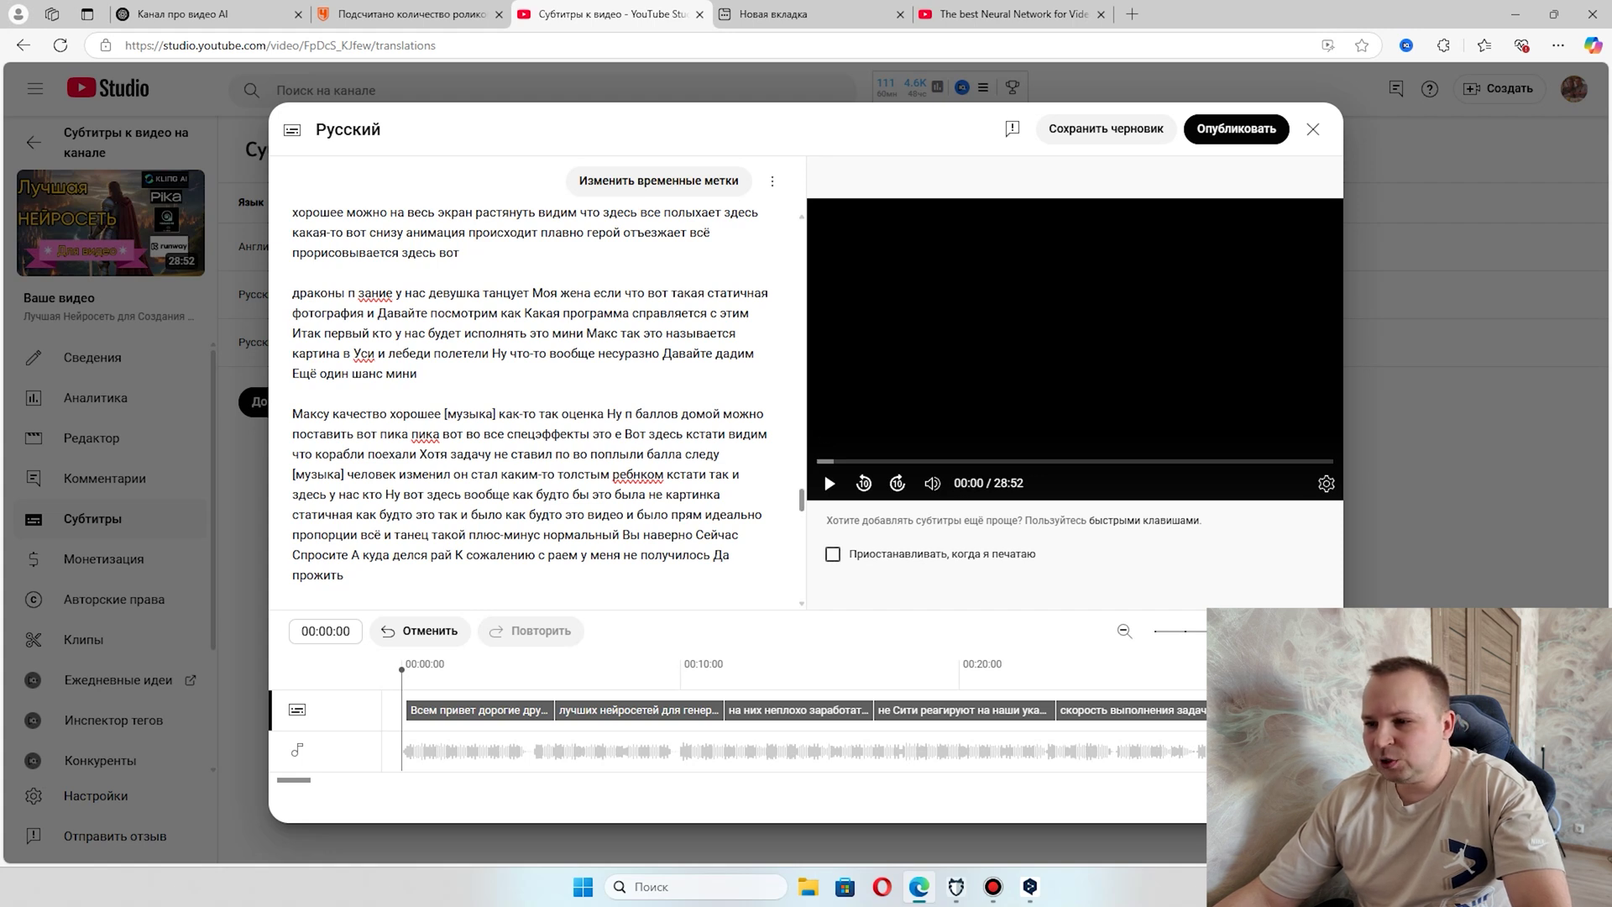
left_click_drag(802, 500, 801, 233)
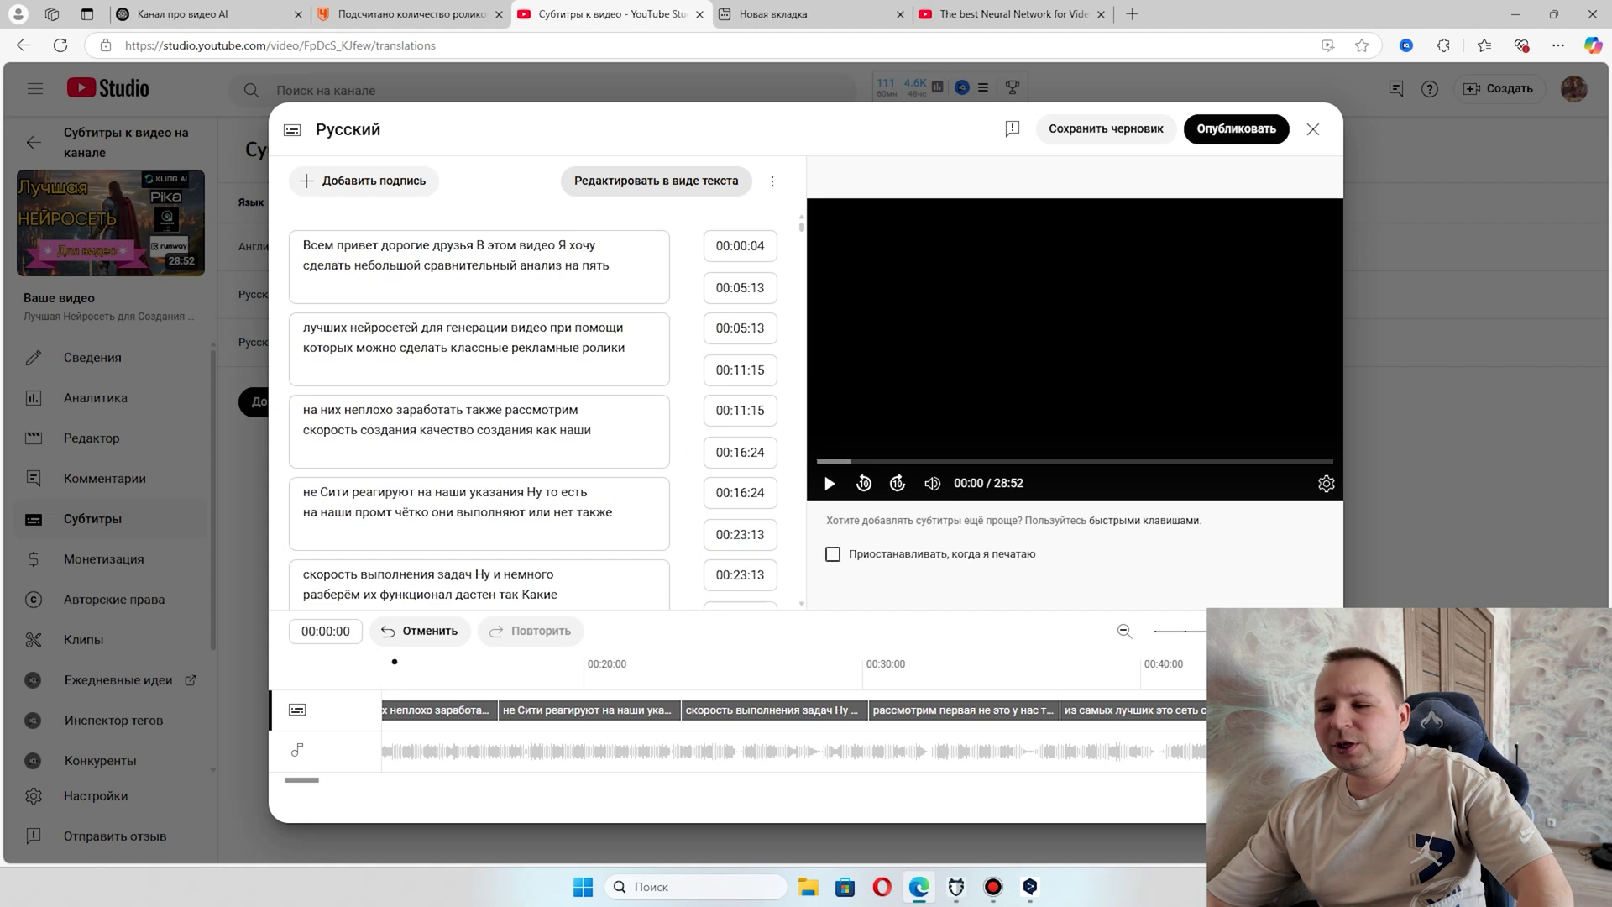
left_click(656, 182)
scroll(537, 409, "up", 1)
scroll(533, 403, "up", 5)
scroll(533, 403, "up", 15)
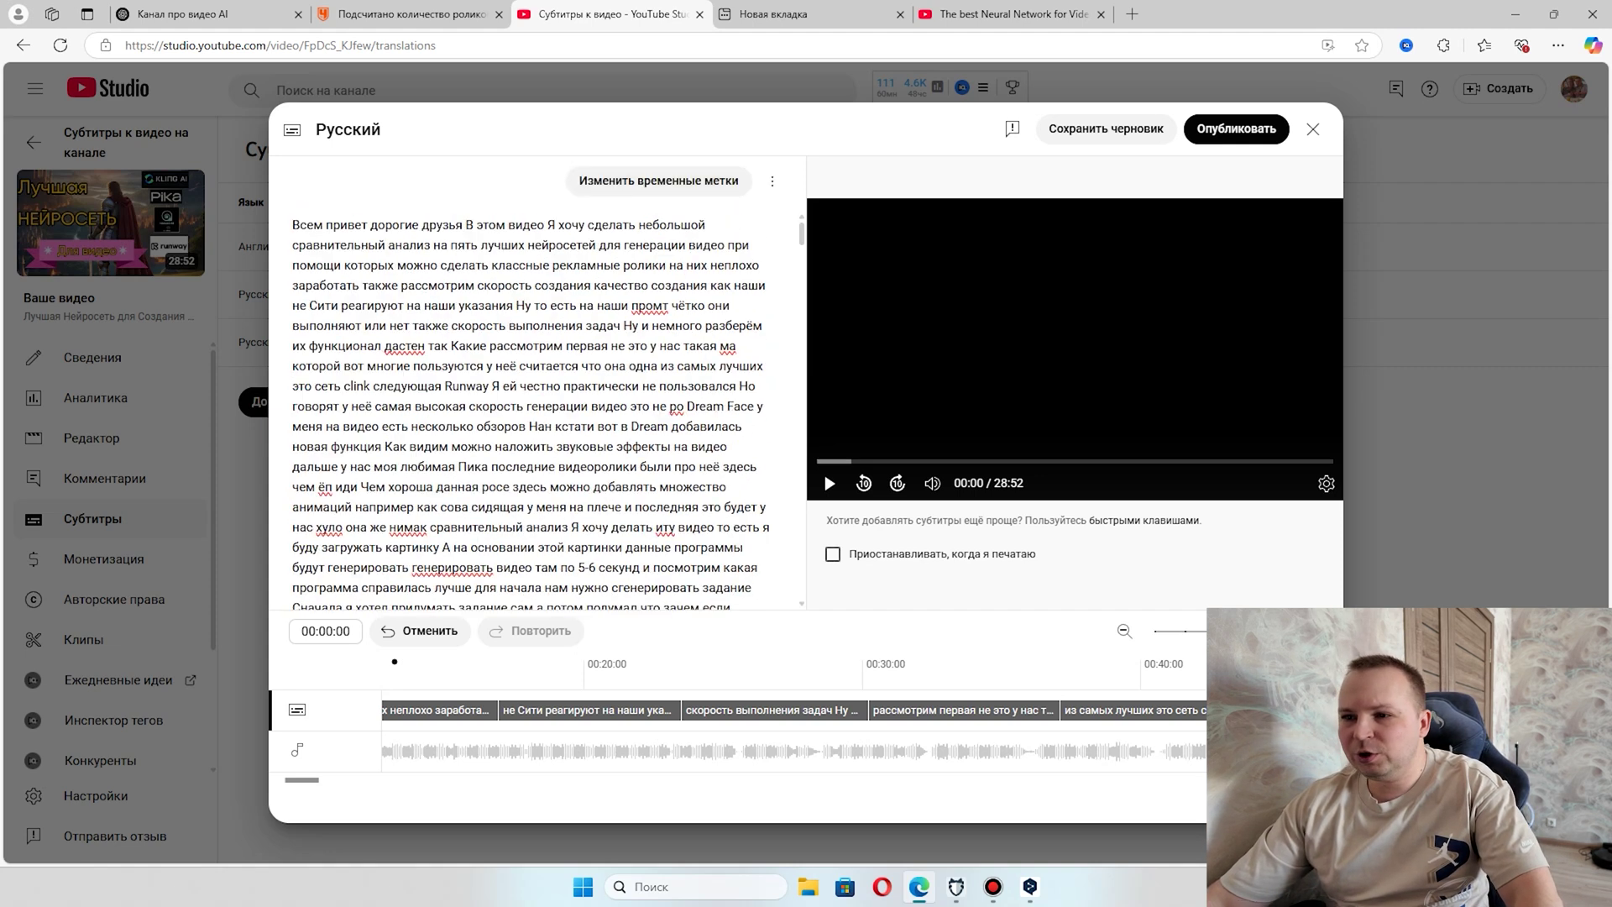
left_click(658, 181)
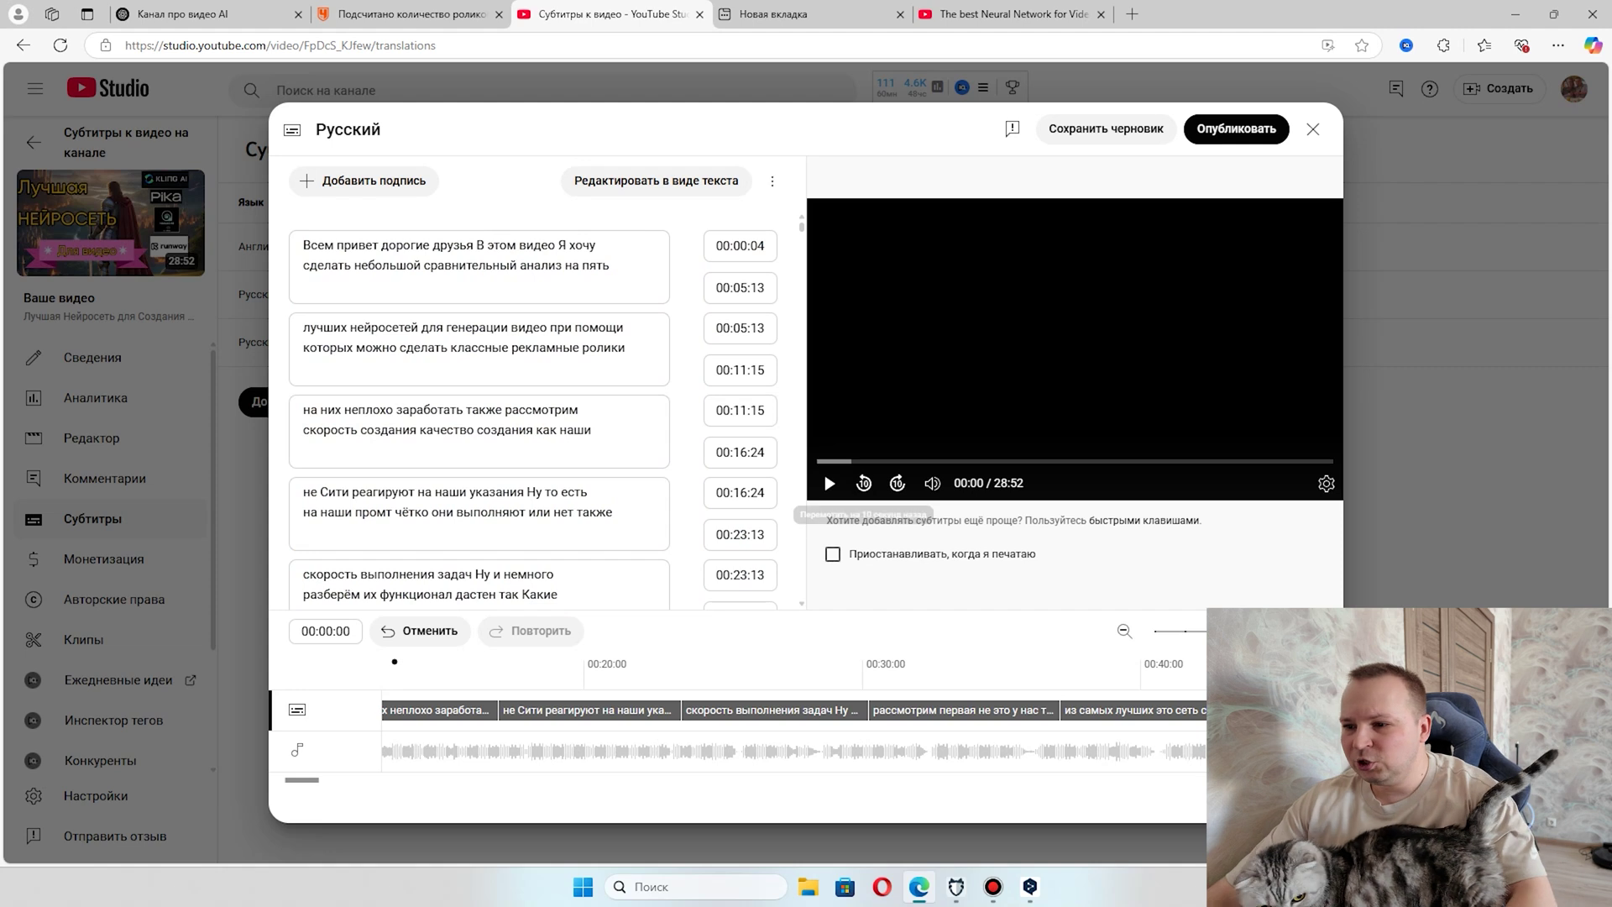
Correct "не Сити" to "нейросети" in the Russian caption starting at 00:16:24, and publish the Russian subtitles
left_click(829, 483)
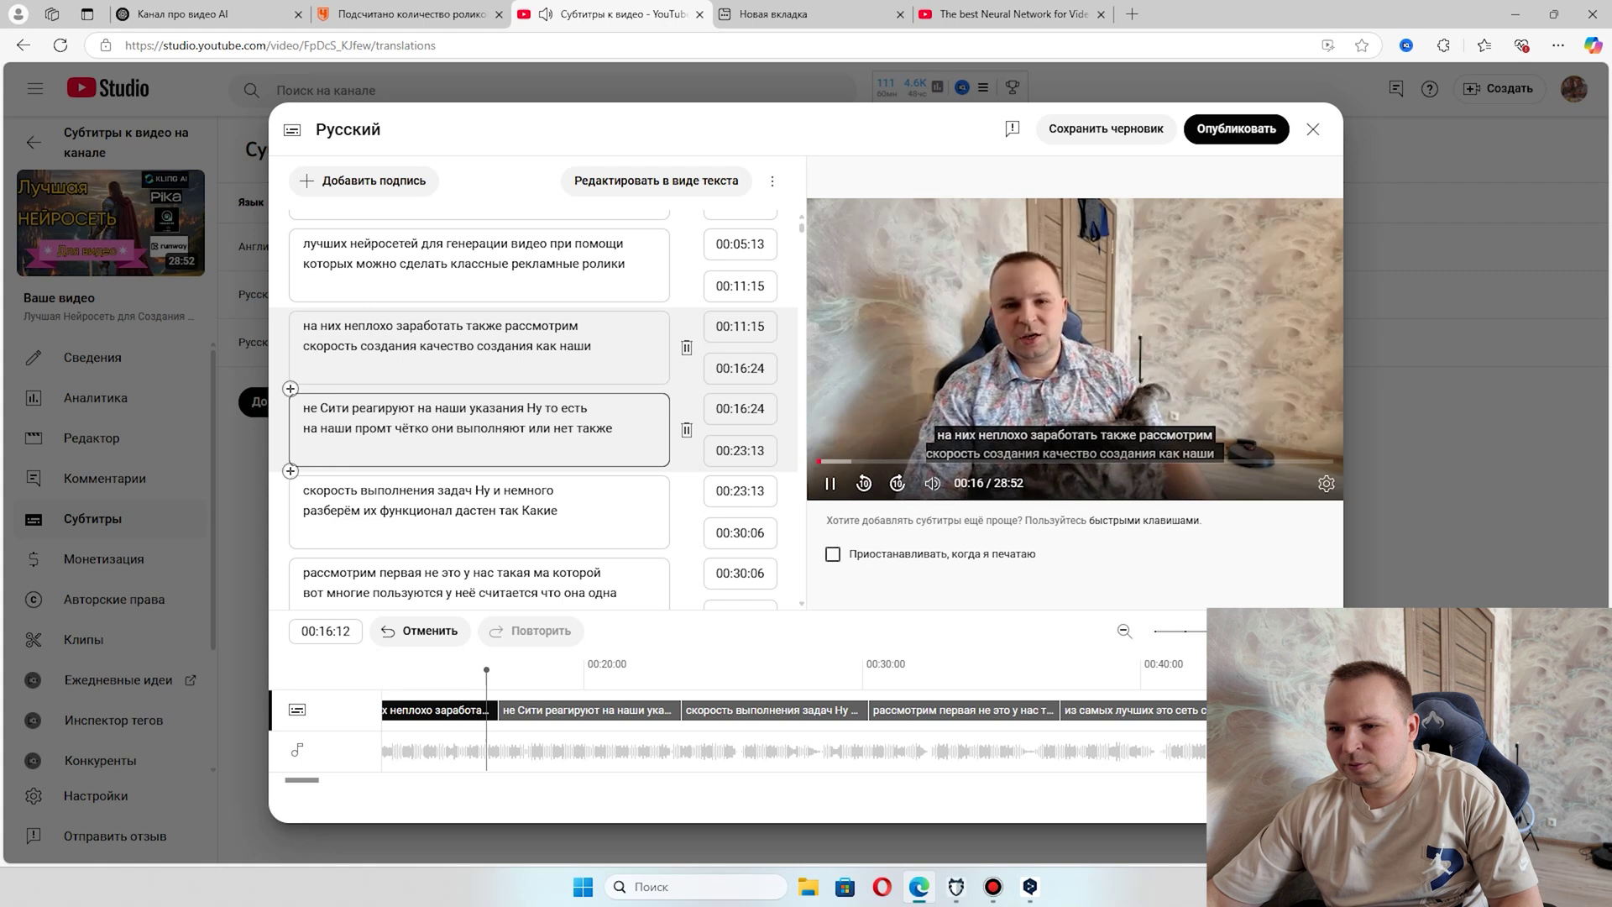
key("space")
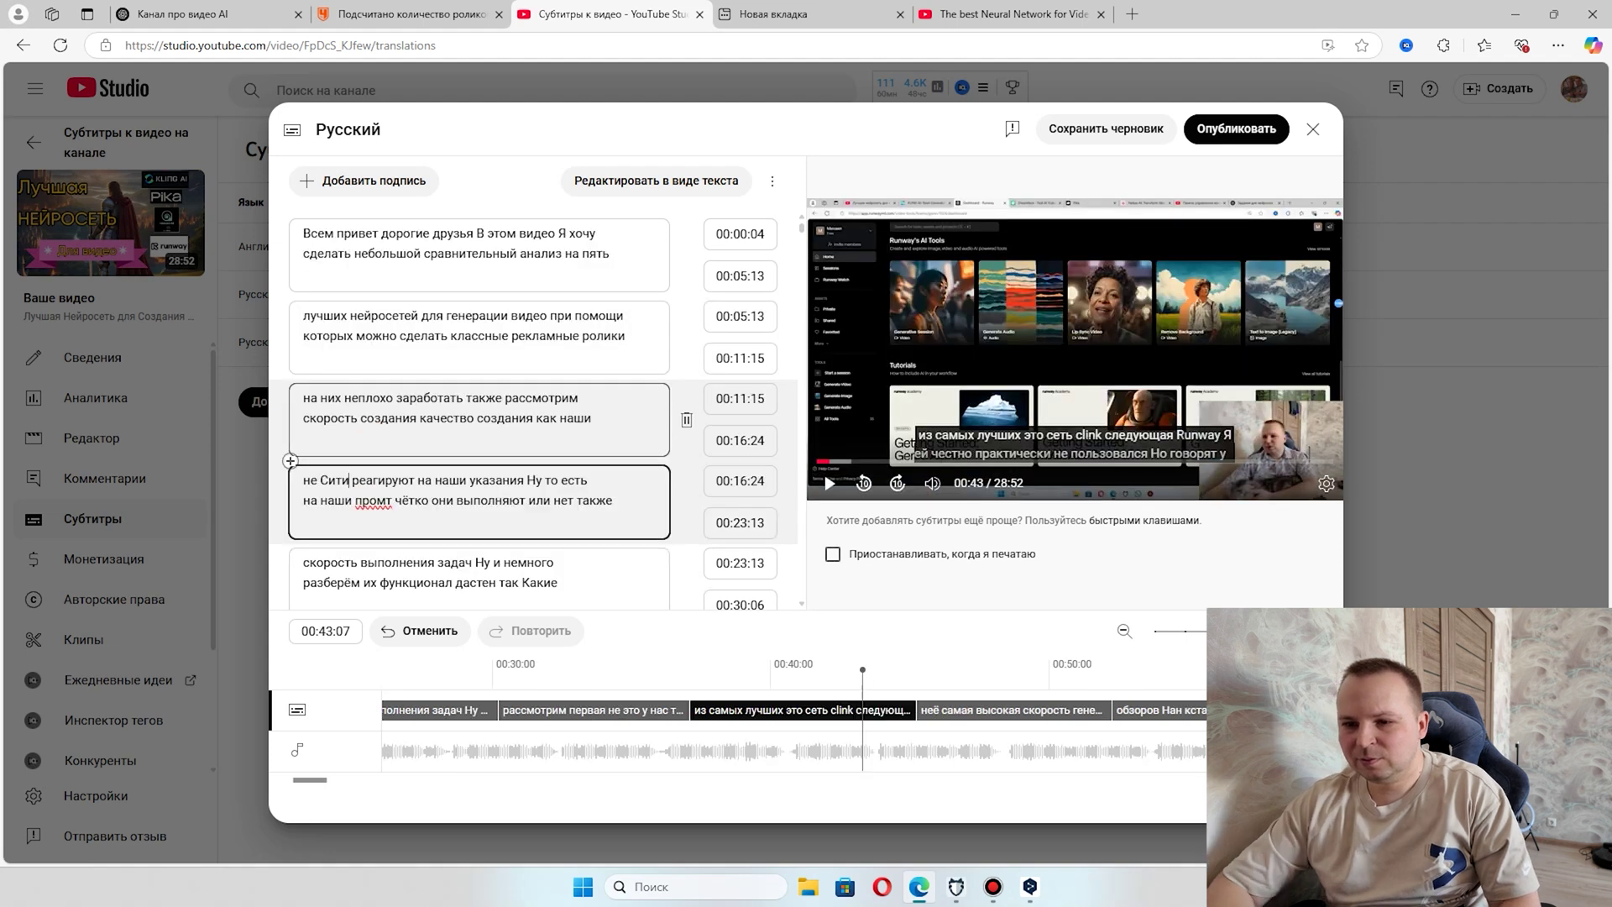
key("BackSpace")
key("BackSpace")
key("BackSpace")
key("BackSpace")
key("BackSpace")
key("BackSpace")
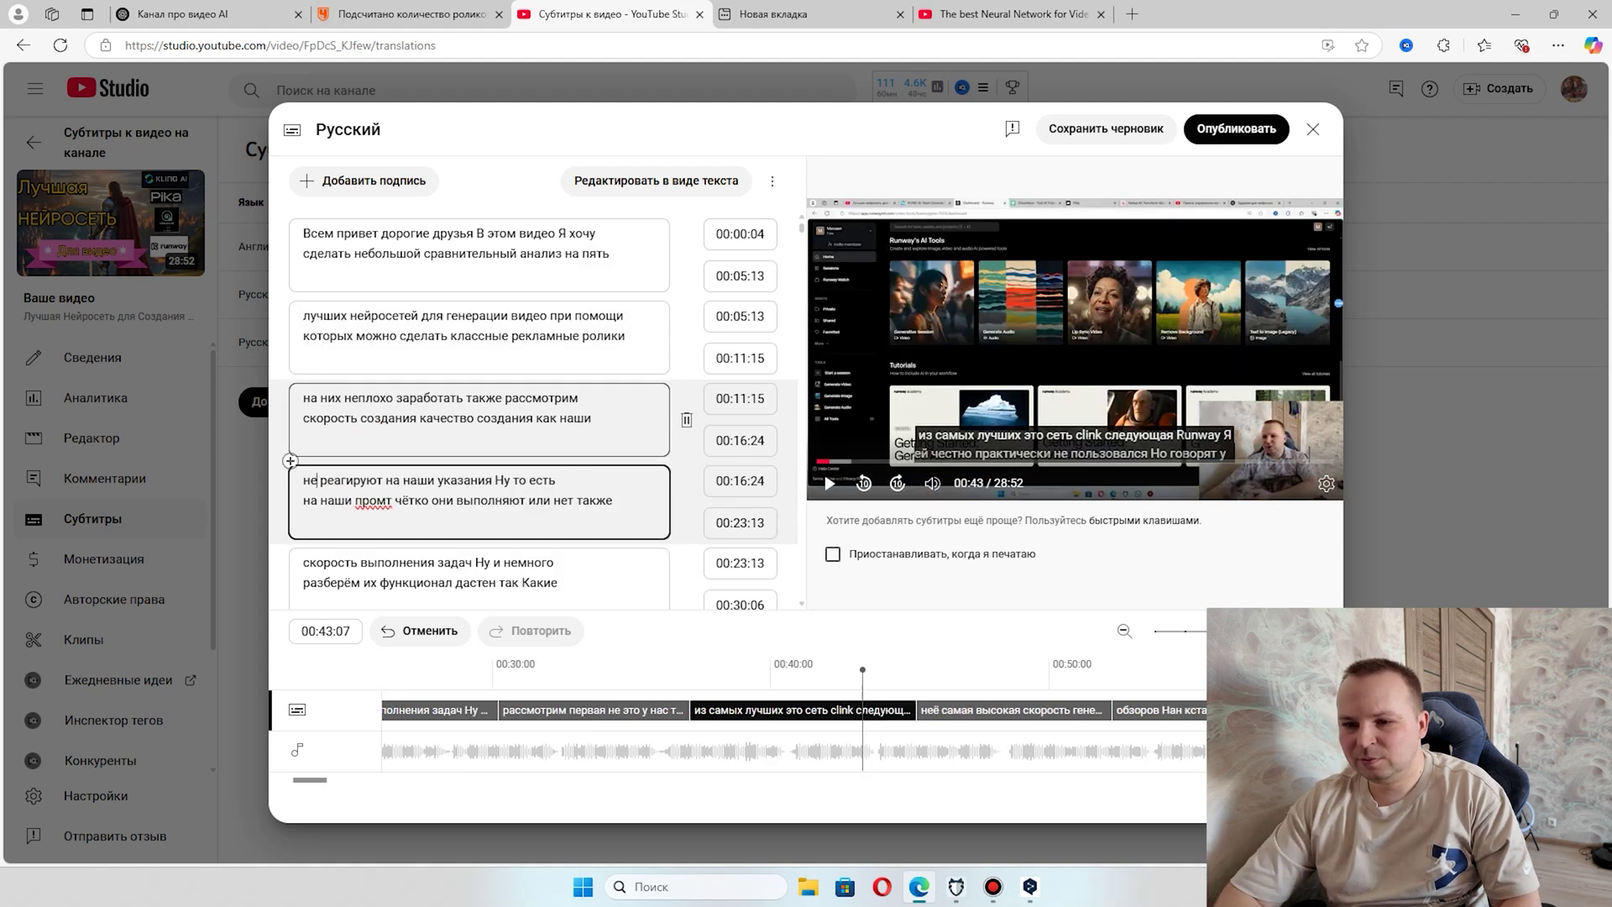
type("ейросети")
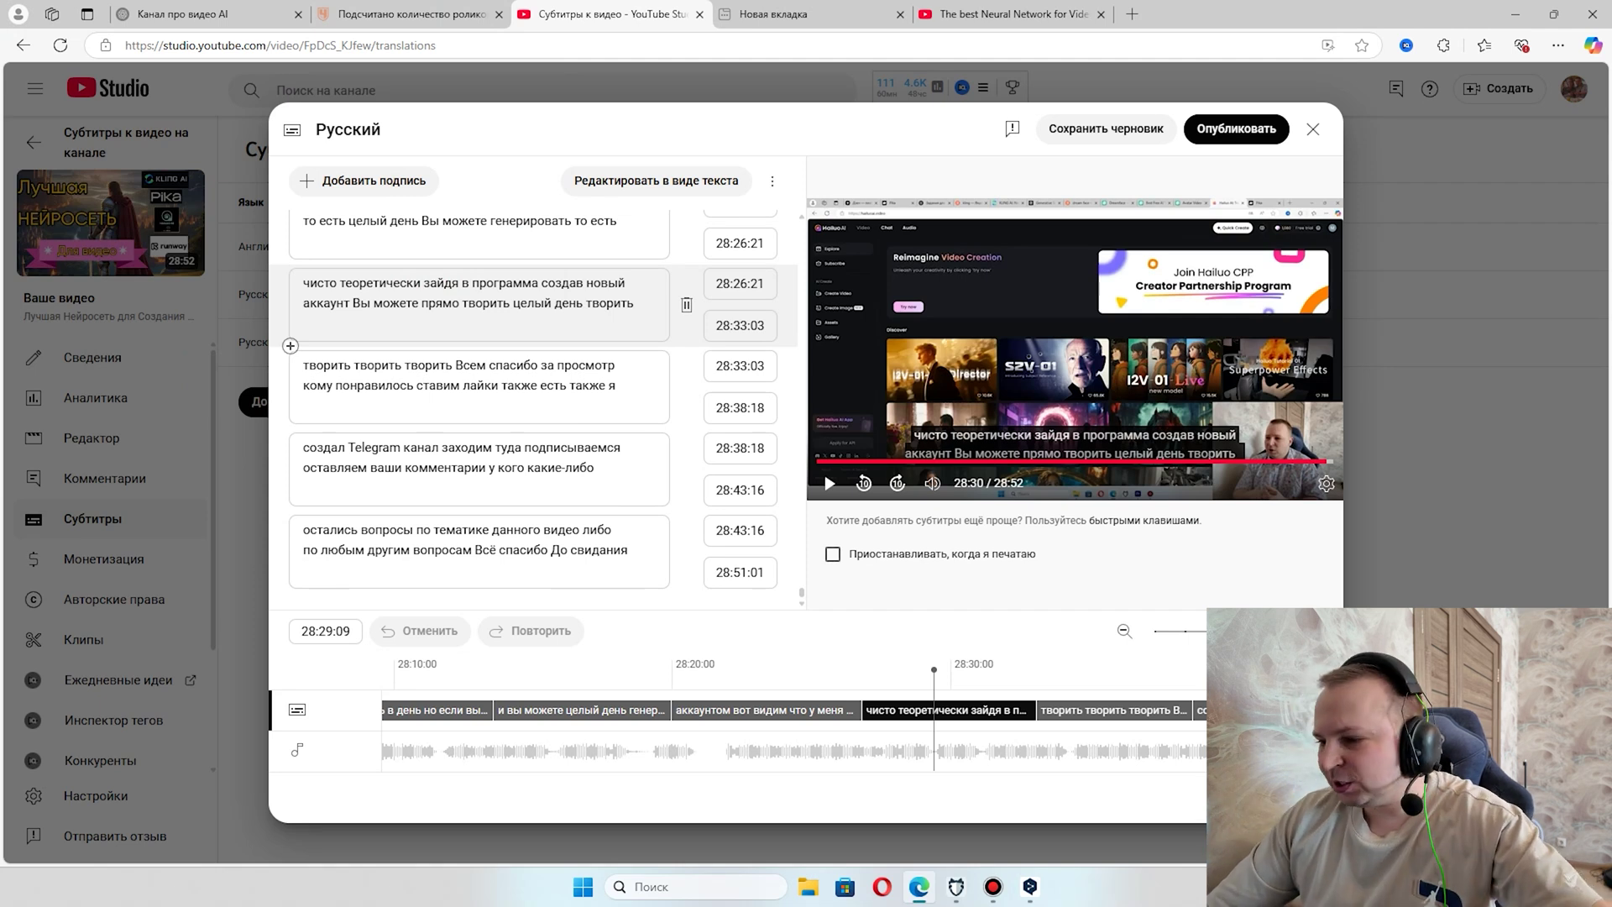
left_click(1236, 128)
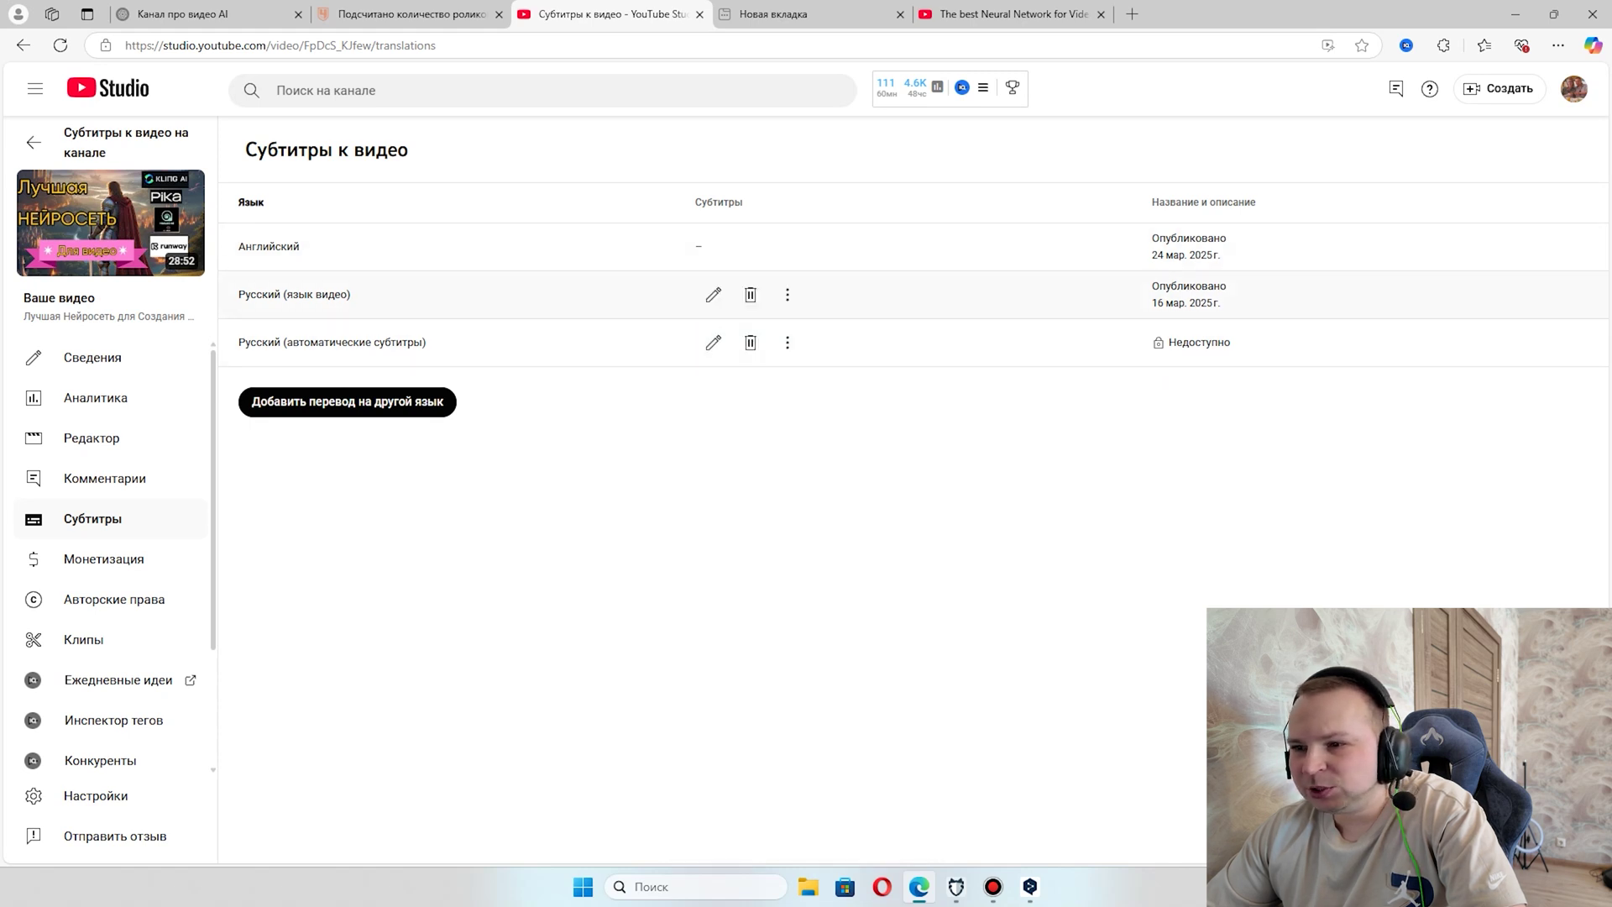
Create the English subtitles by automatically translating the published Russian ones
left_click(713, 246)
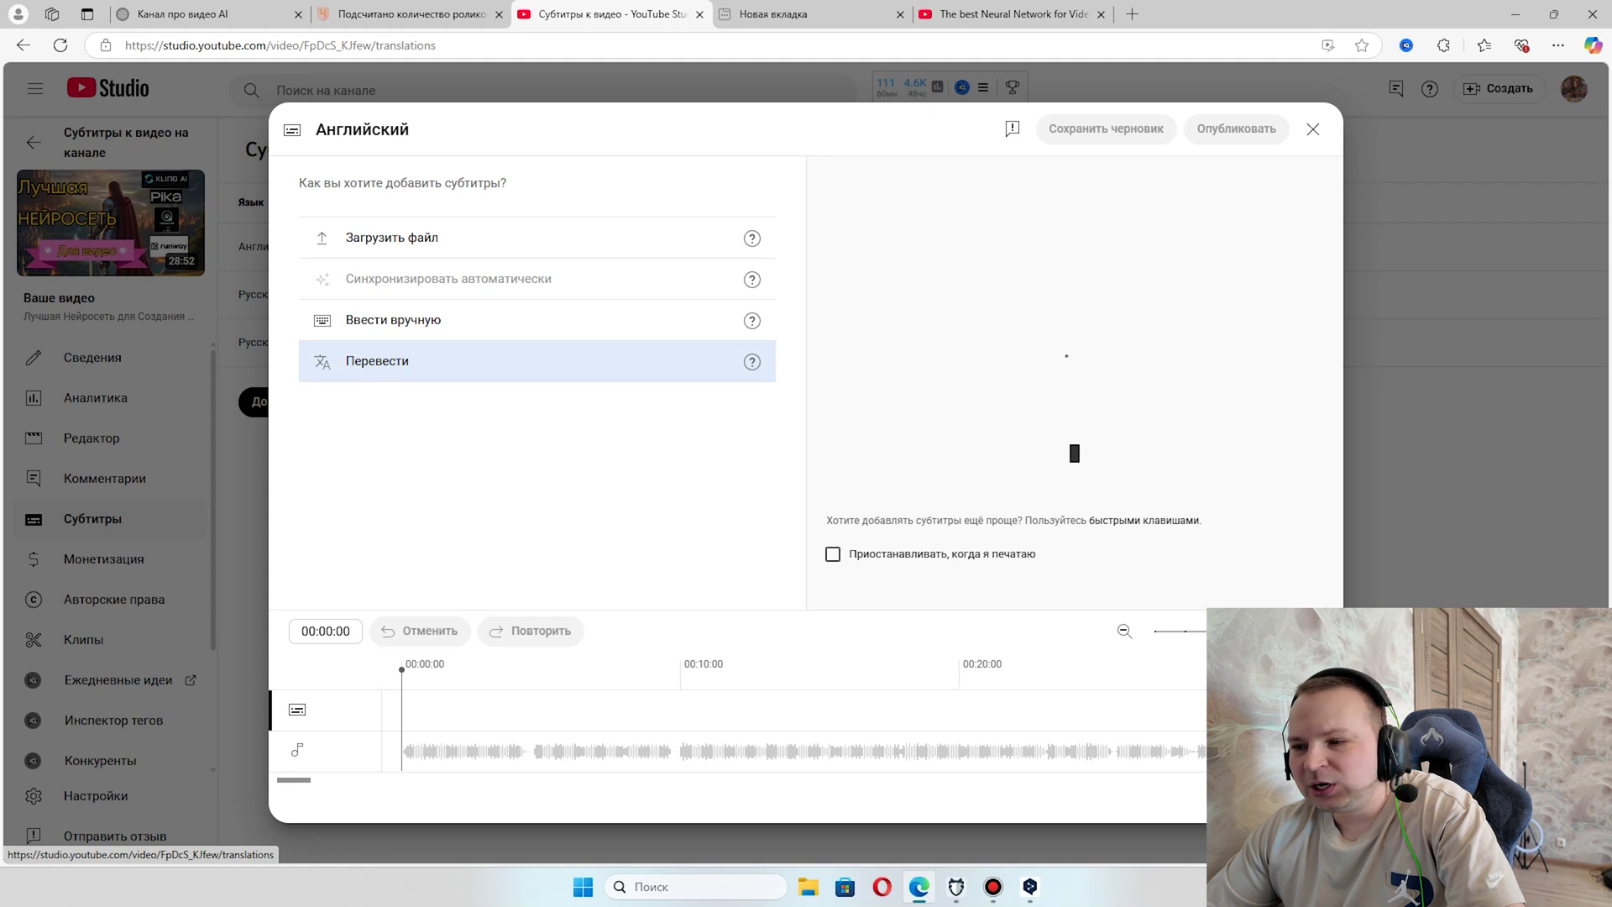
left_click(378, 361)
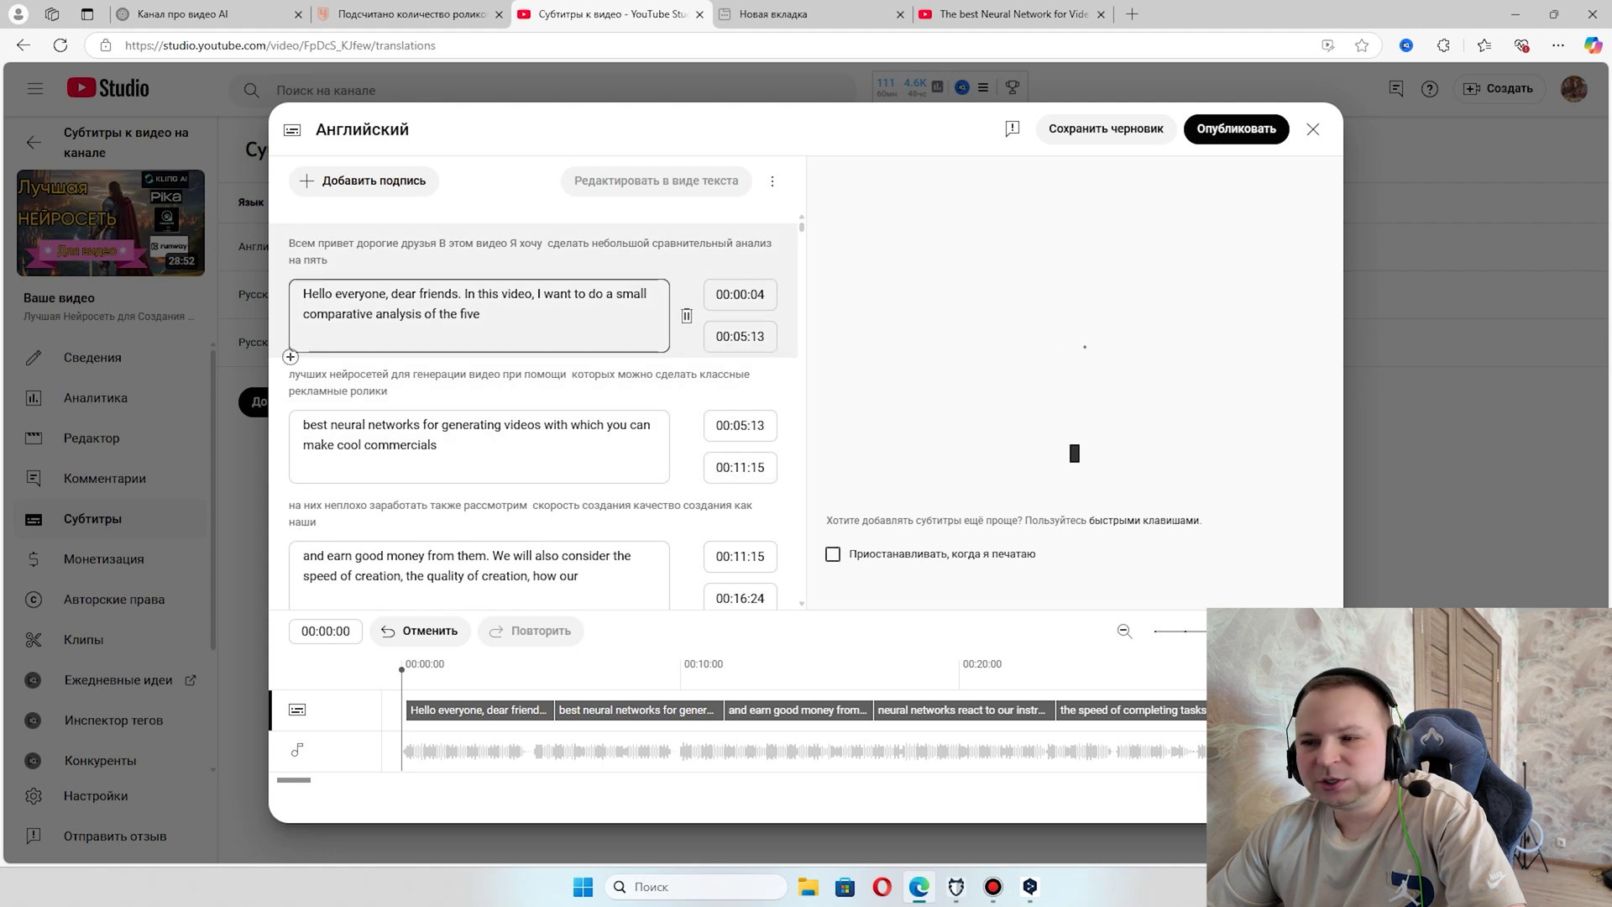
Publish the English subtitles and switch the captions on the video's watch page from Russian to English
left_click(1236, 129)
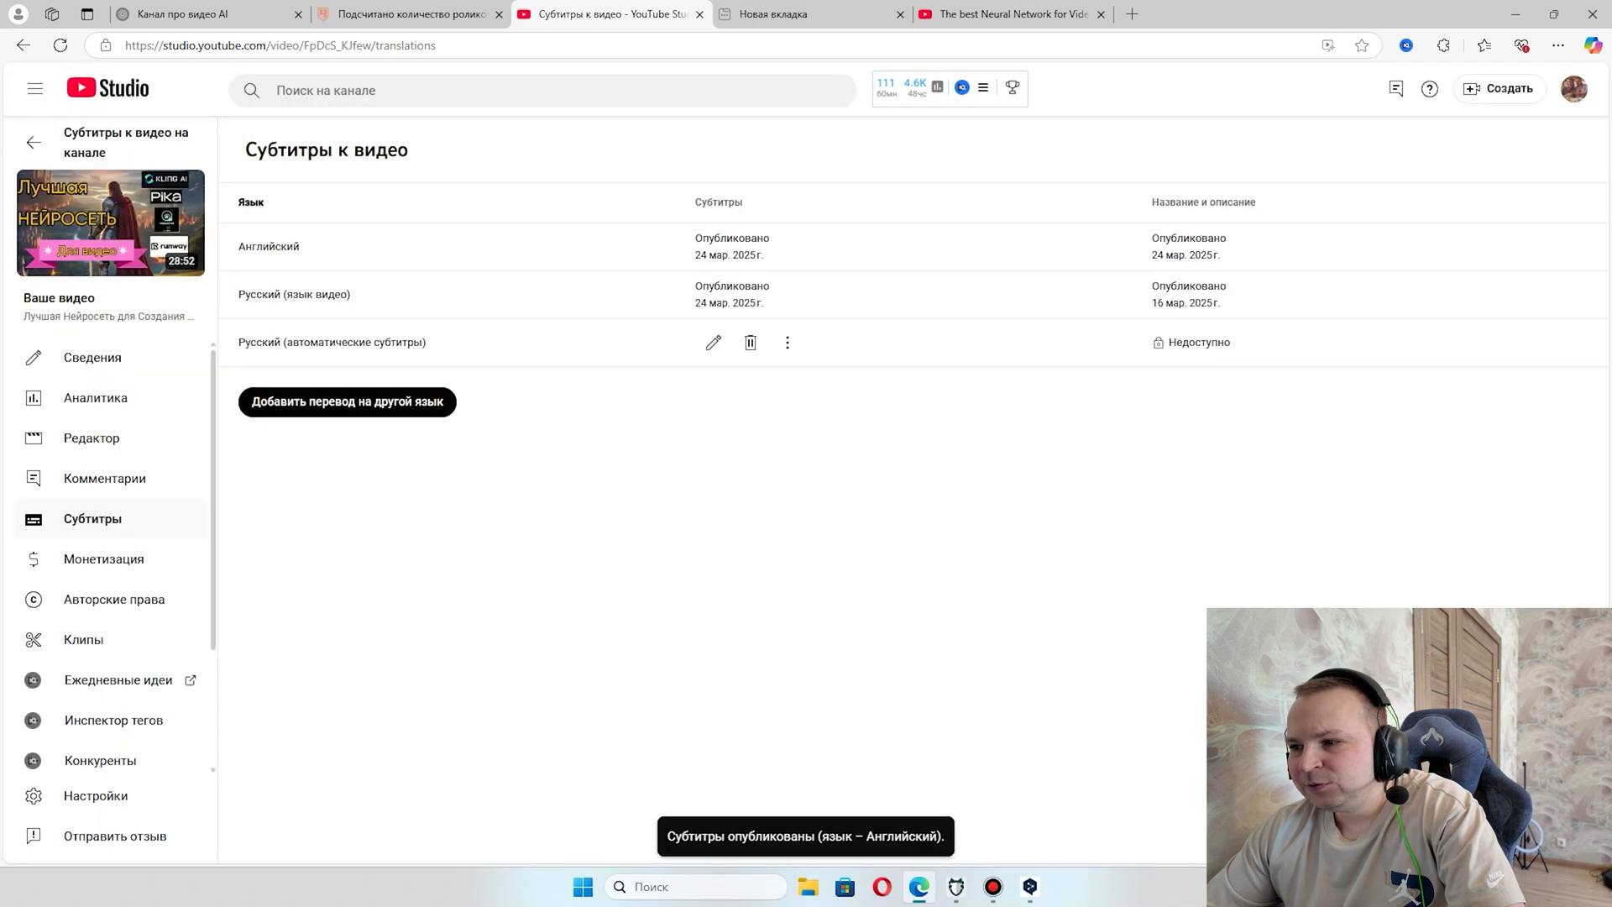
left_click(1014, 15)
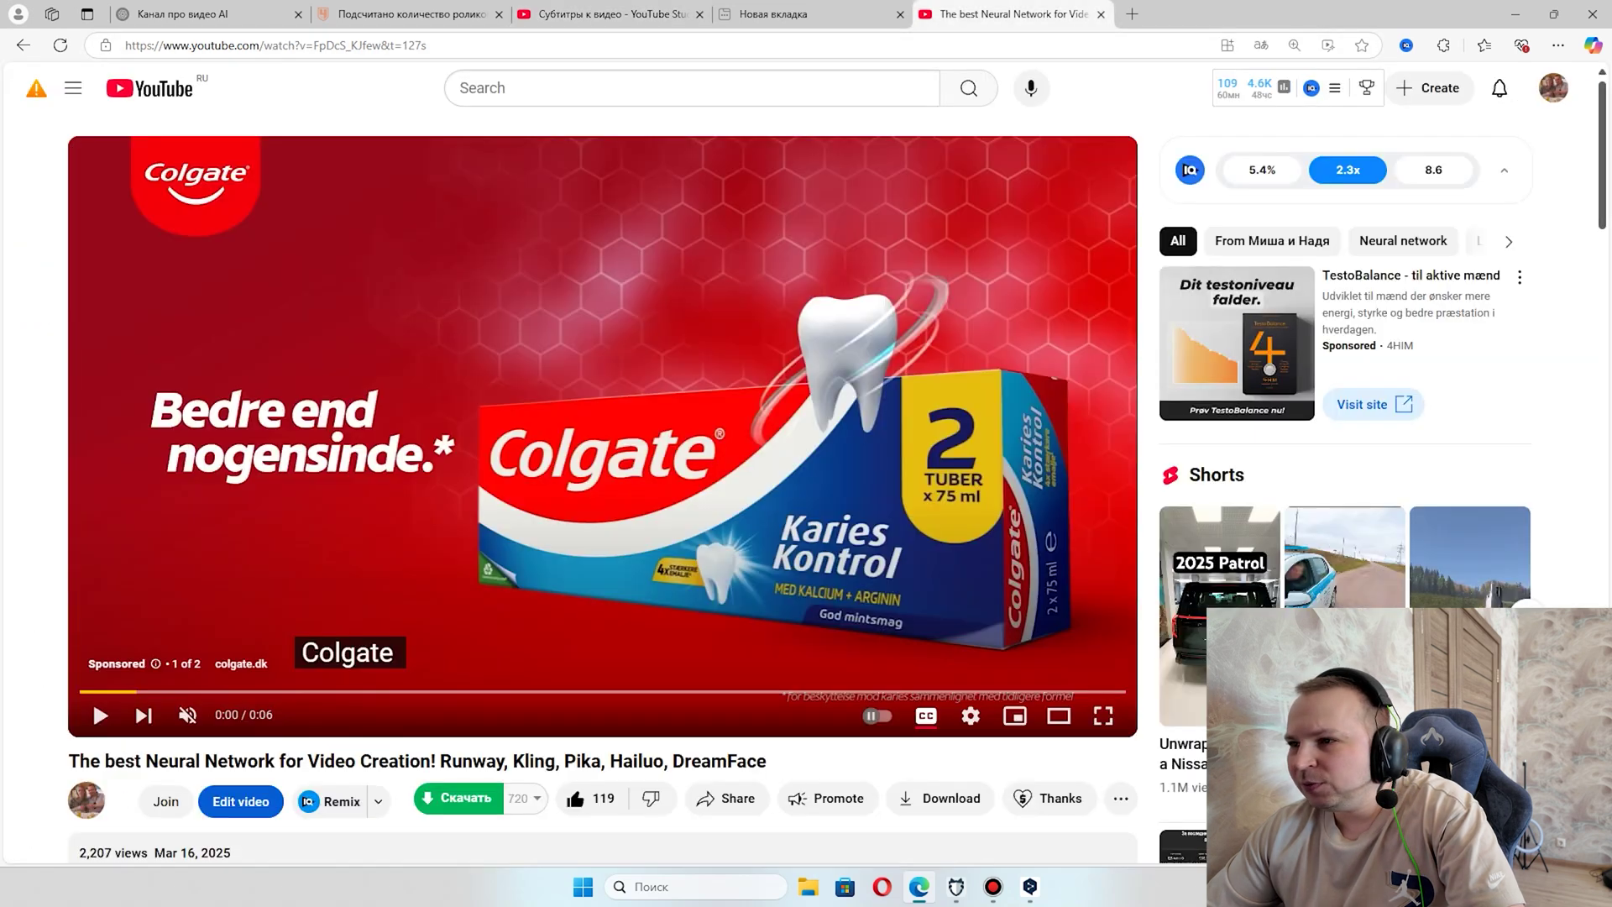
left_click(1553, 88)
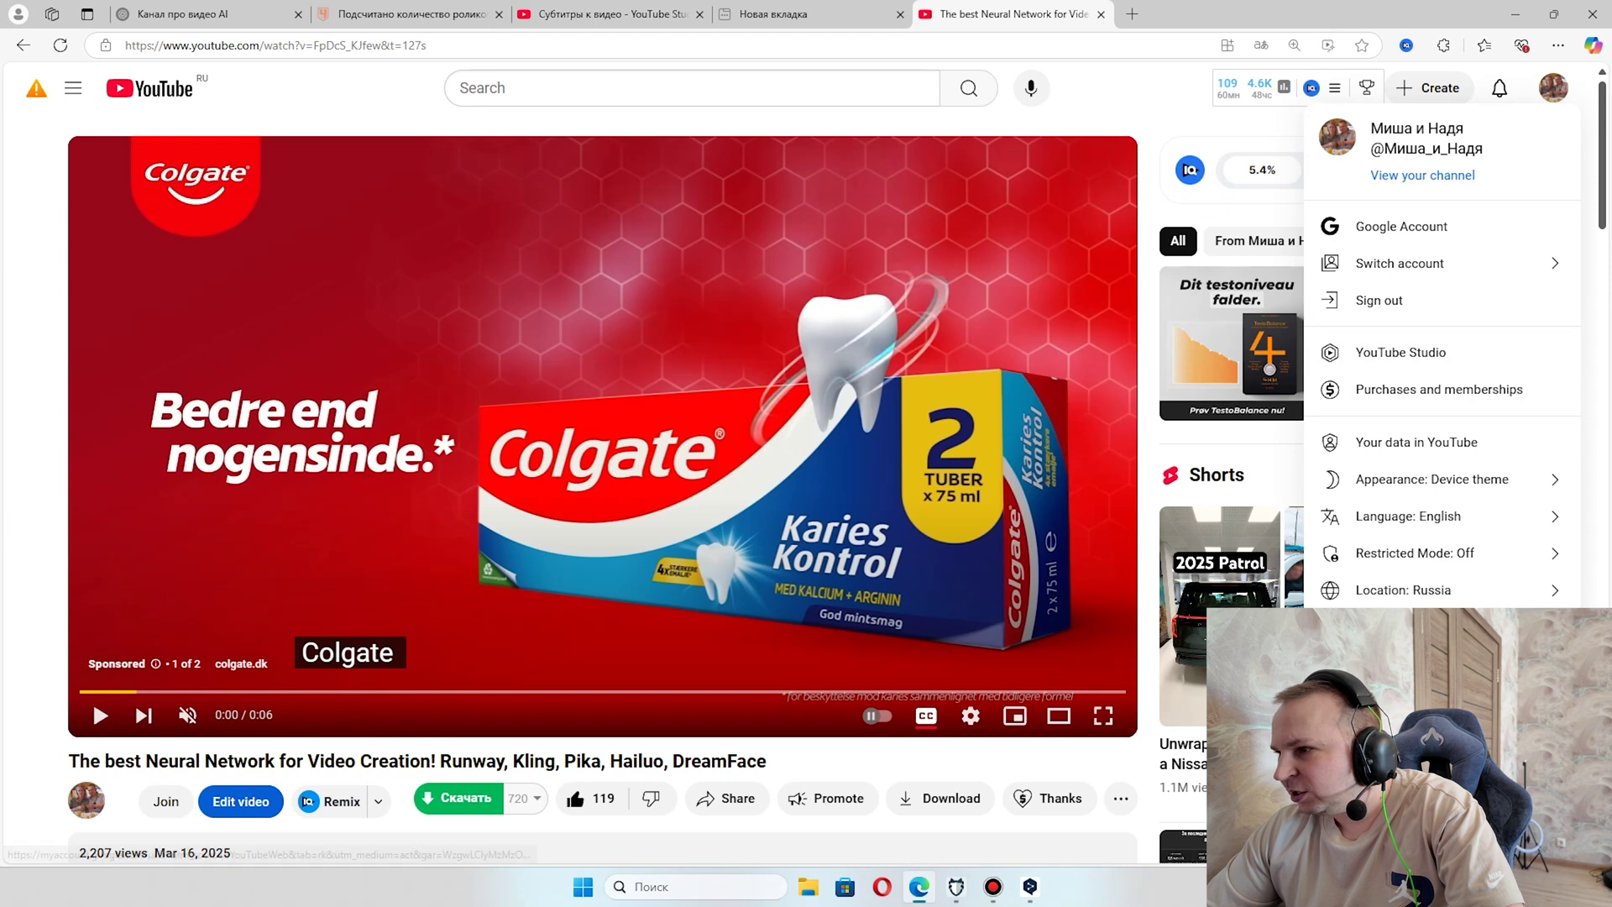
left_click(1554, 88)
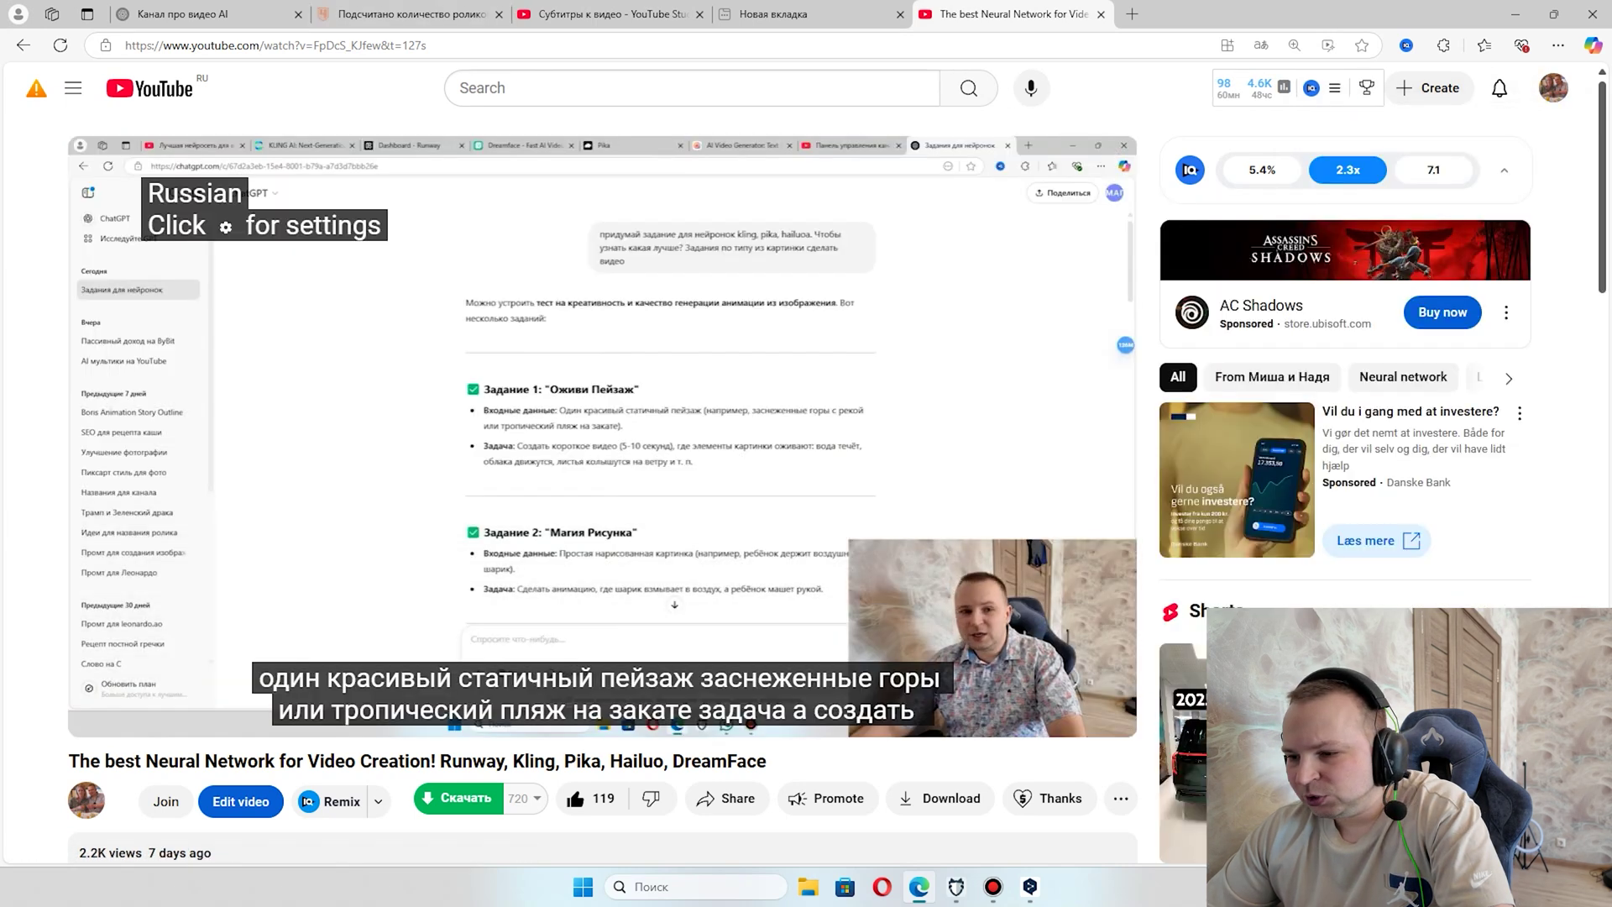
left_click(970, 716)
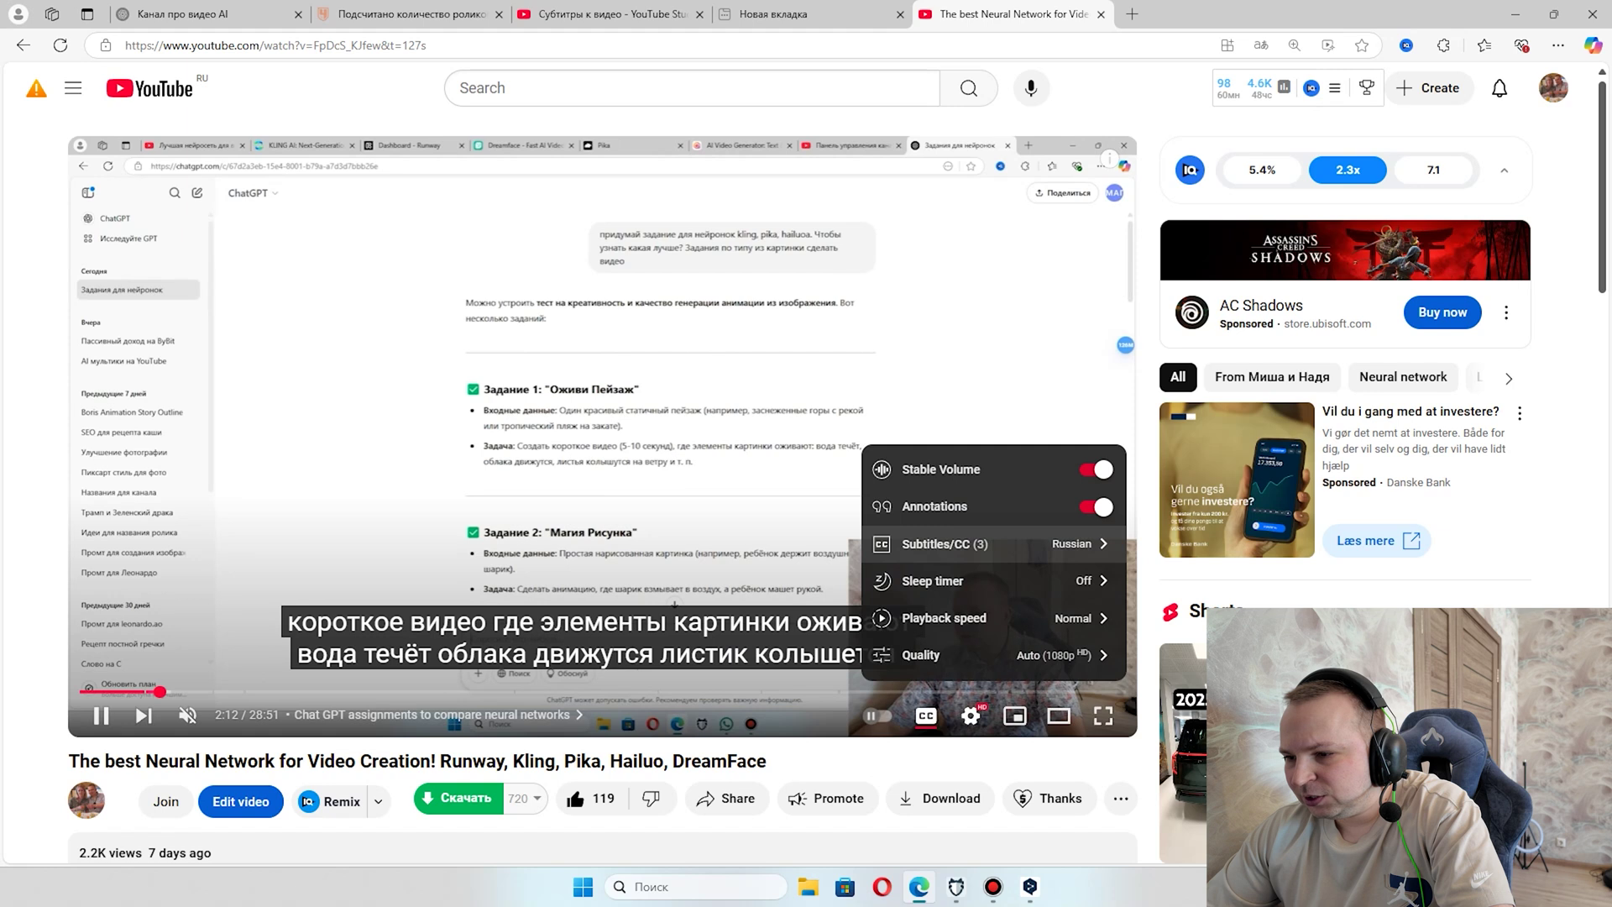
left_click(957, 544)
left_click(953, 467)
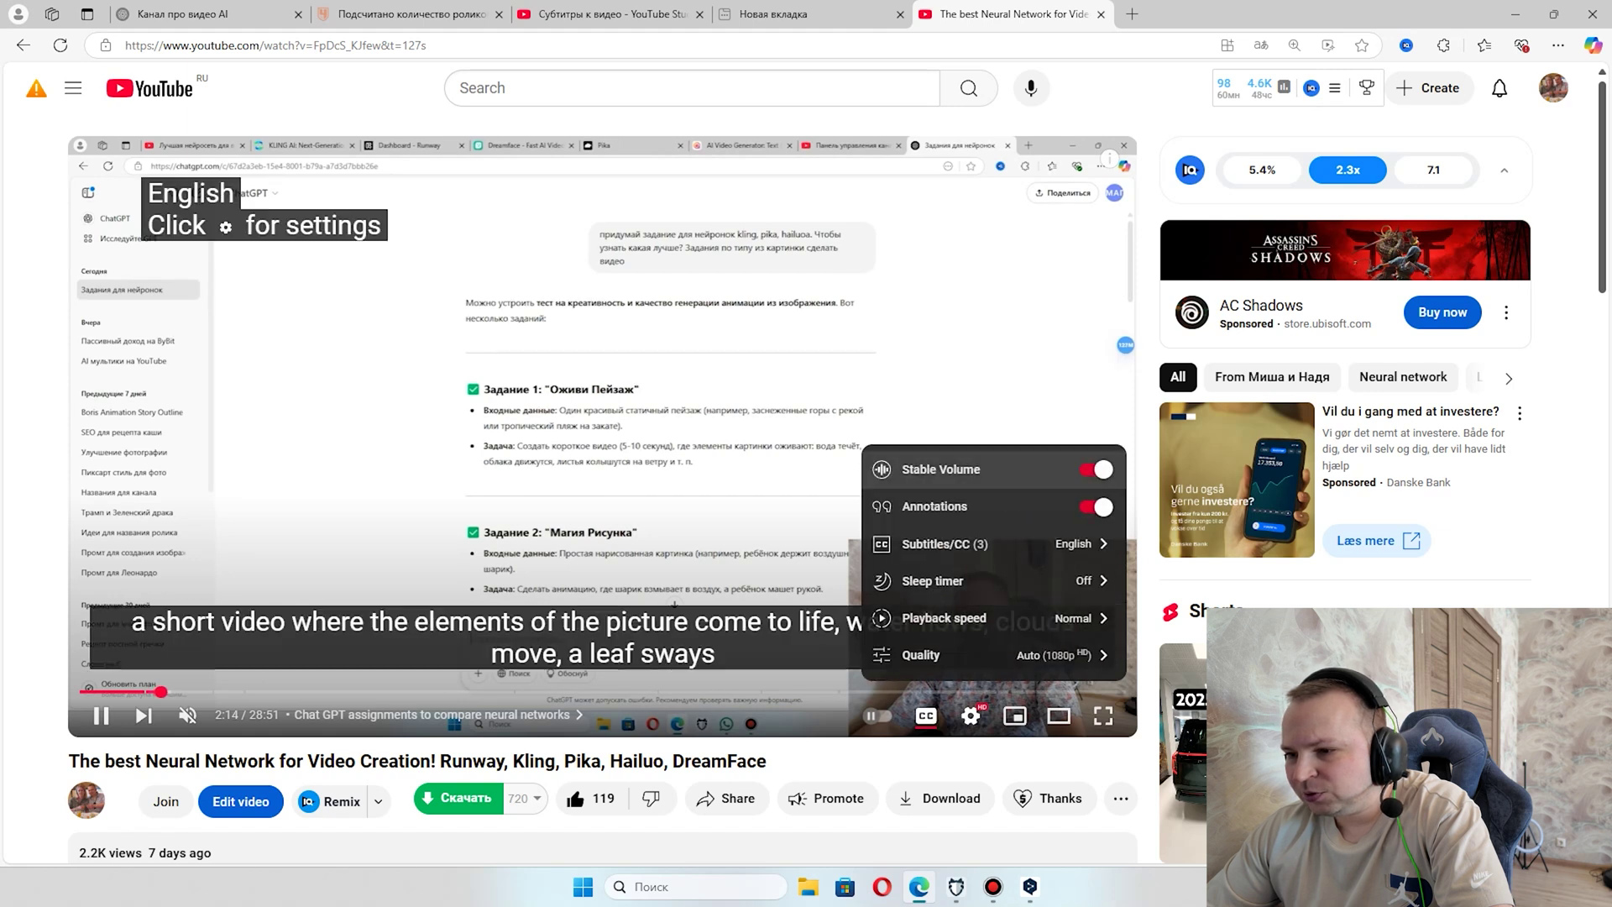
left_click(970, 716)
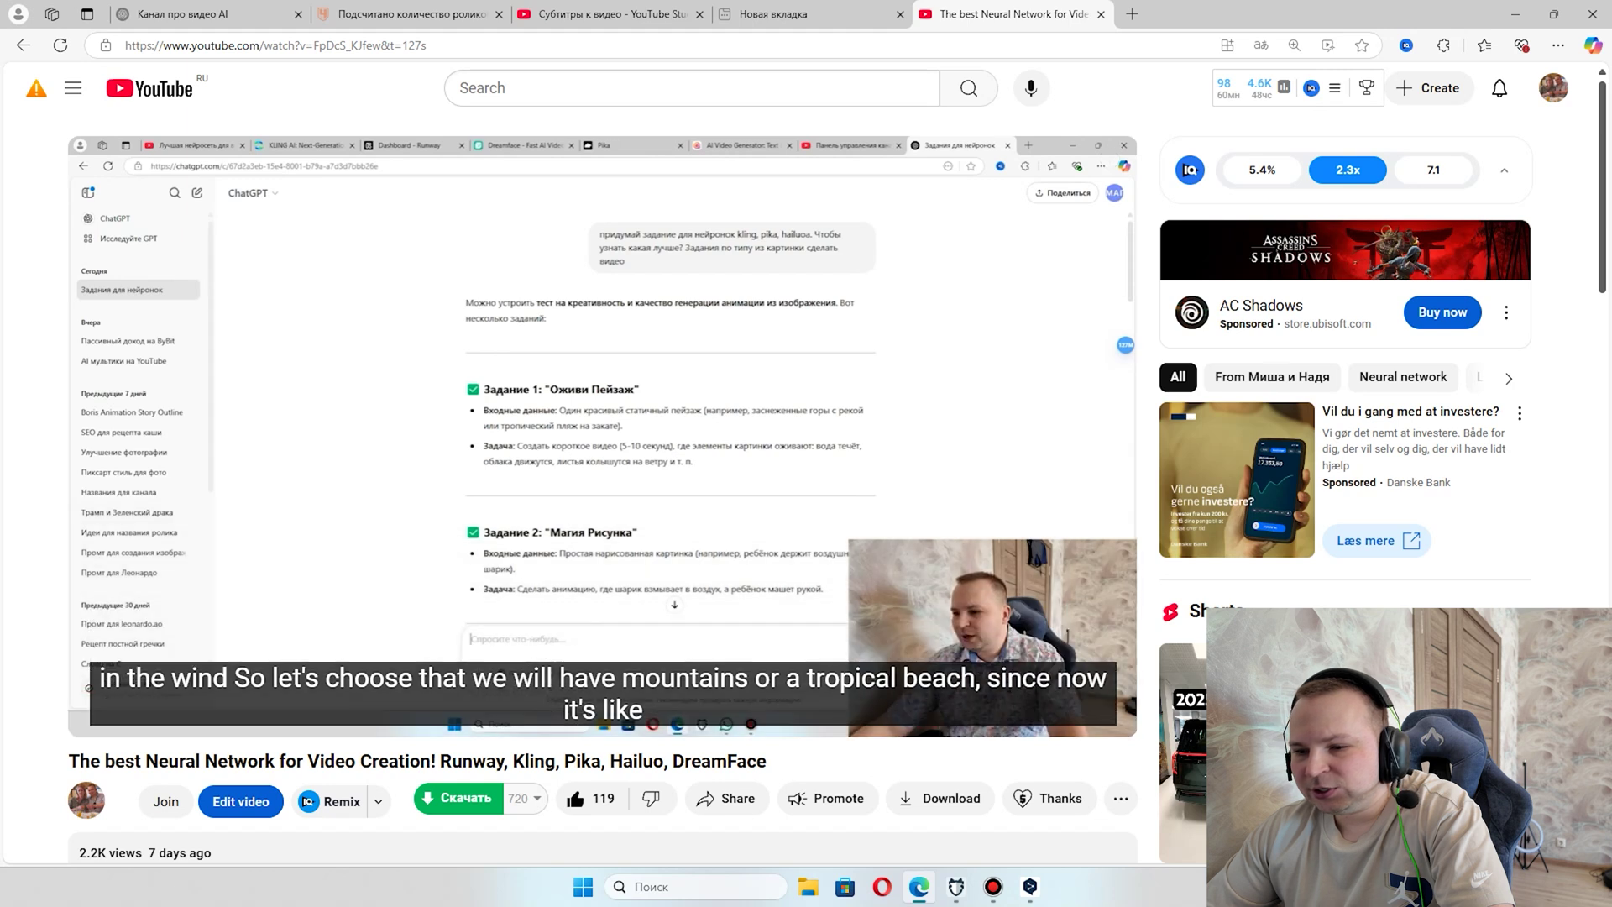
Pause the video and check which subtitle languages its player offers
left_click(101, 715)
left_click(970, 715)
left_click(940, 542)
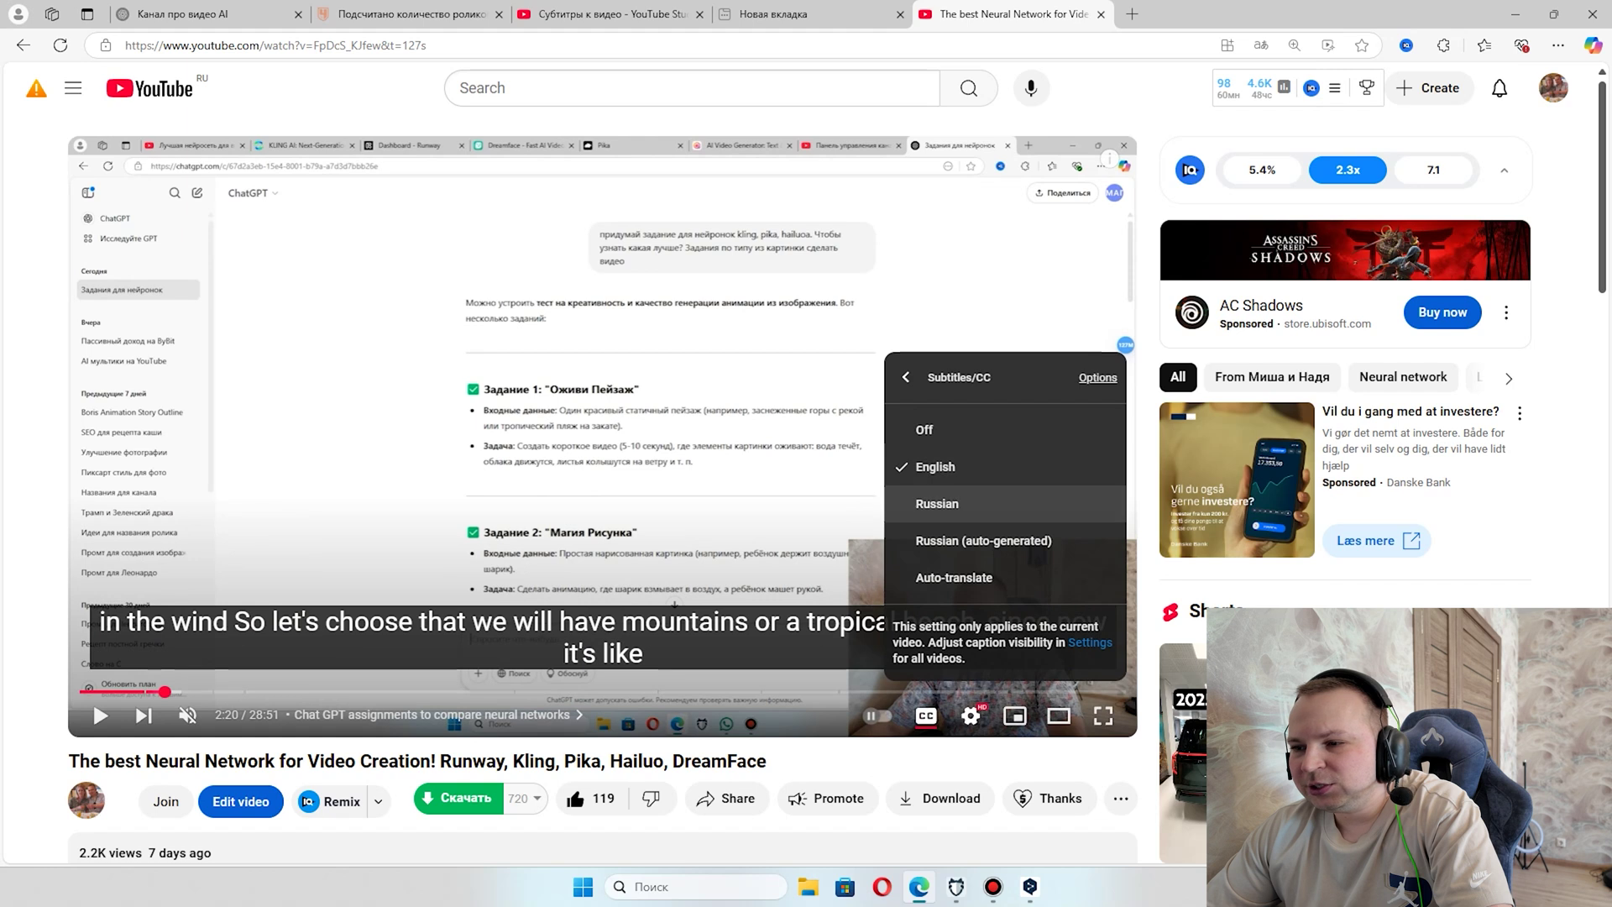
left_click(970, 715)
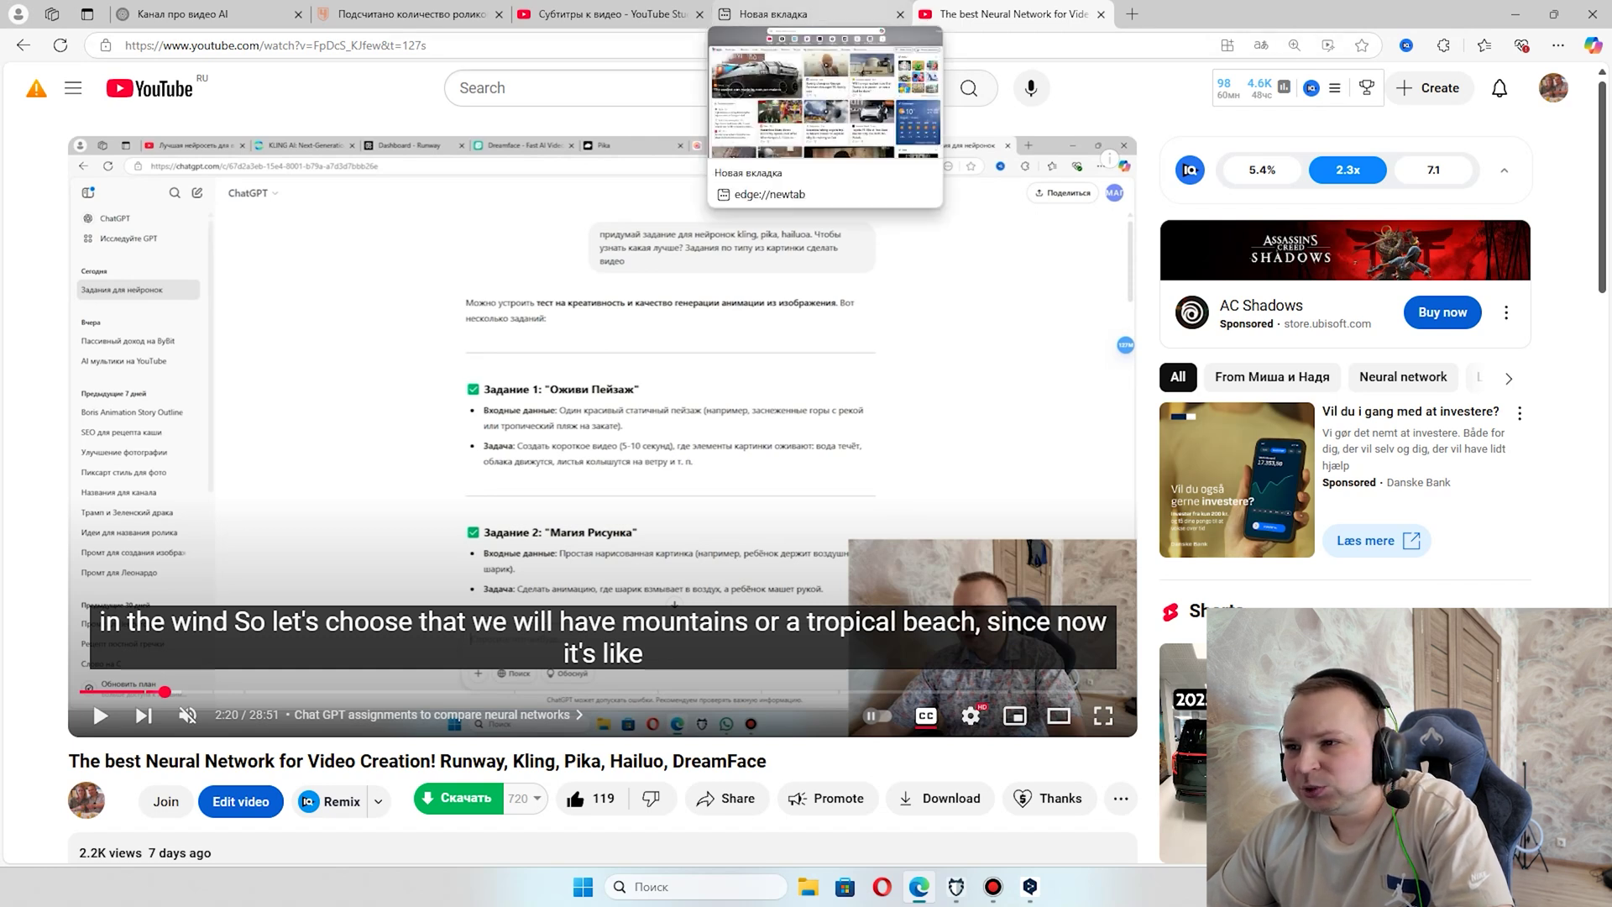
Return to the video's subtitles page in YouTube Studio and add Spanish as a translation language
left_click(773, 14)
left_click(600, 14)
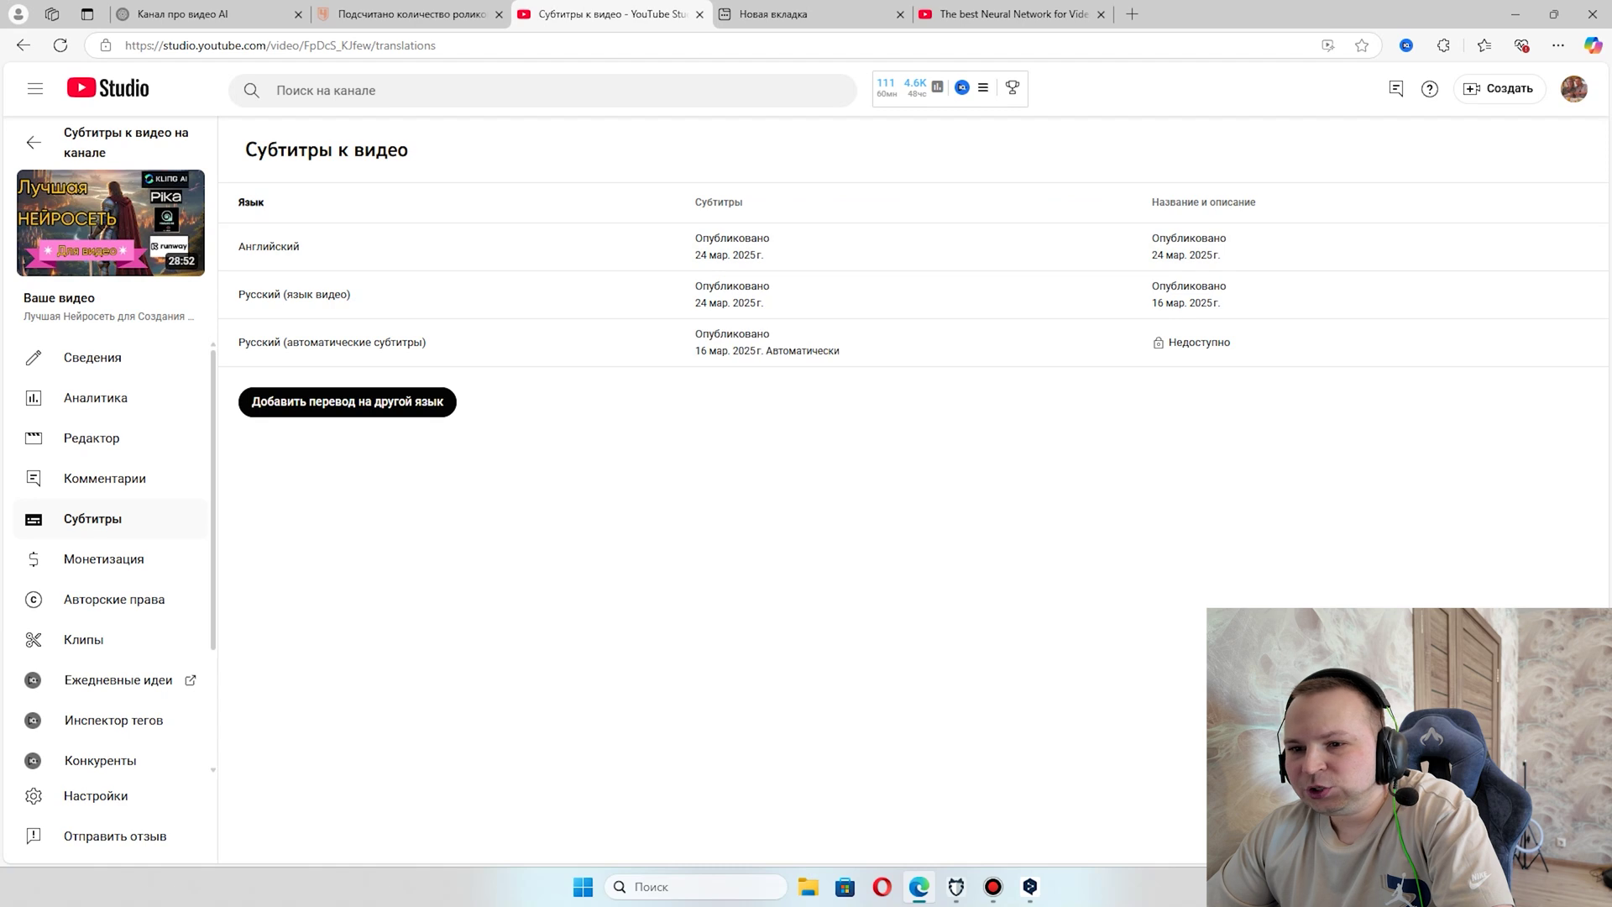
left_click(347, 402)
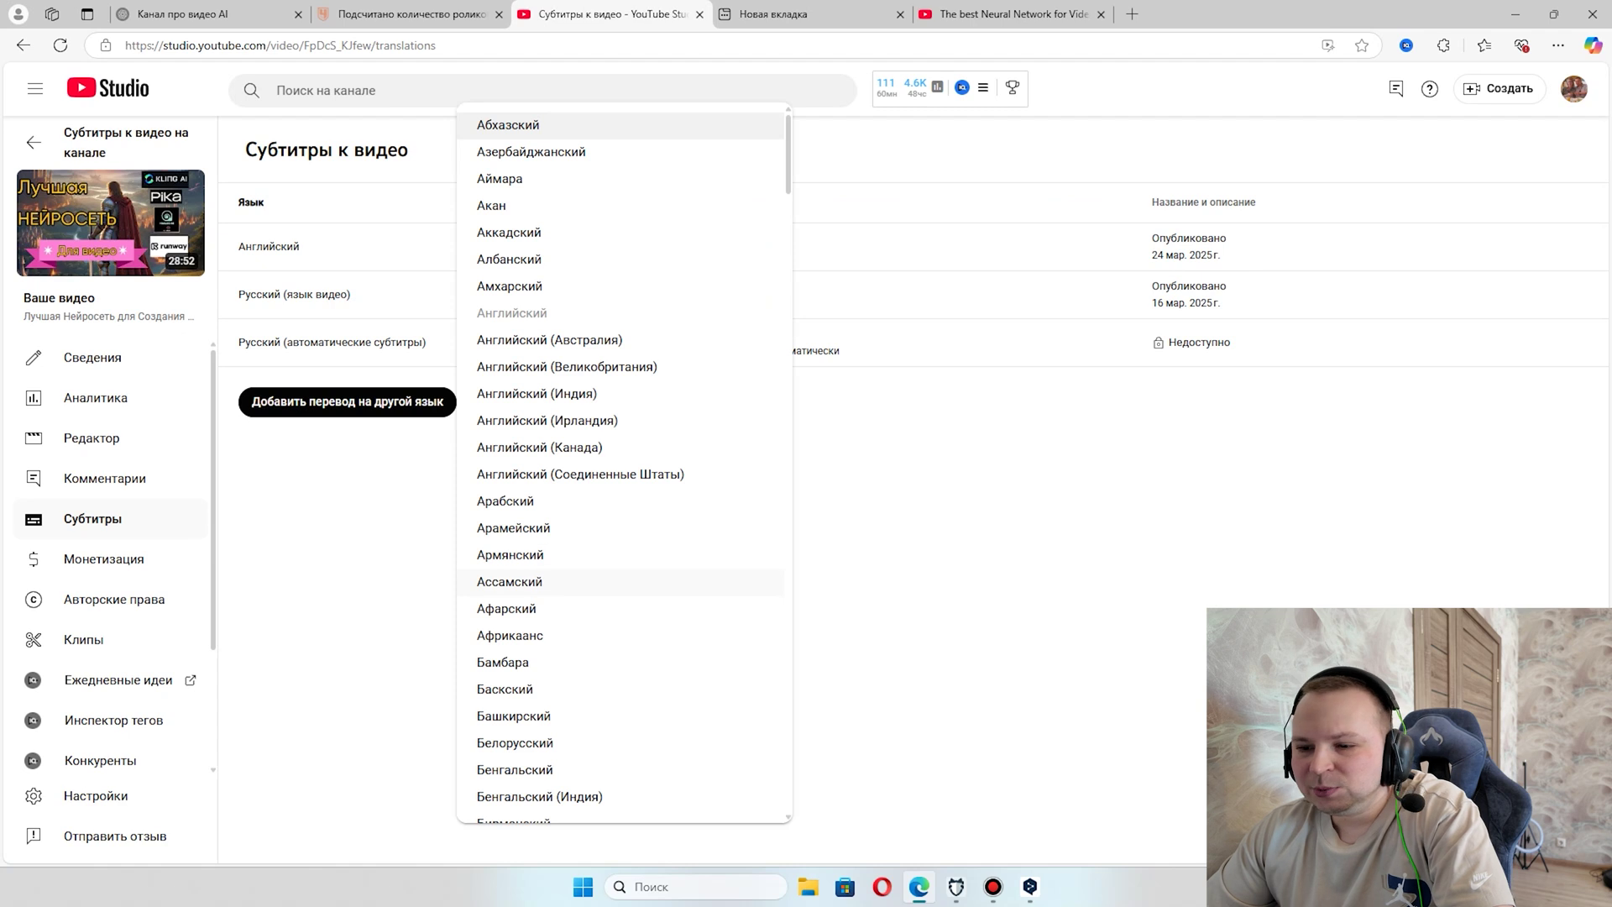
scroll(621, 581, "down", 15)
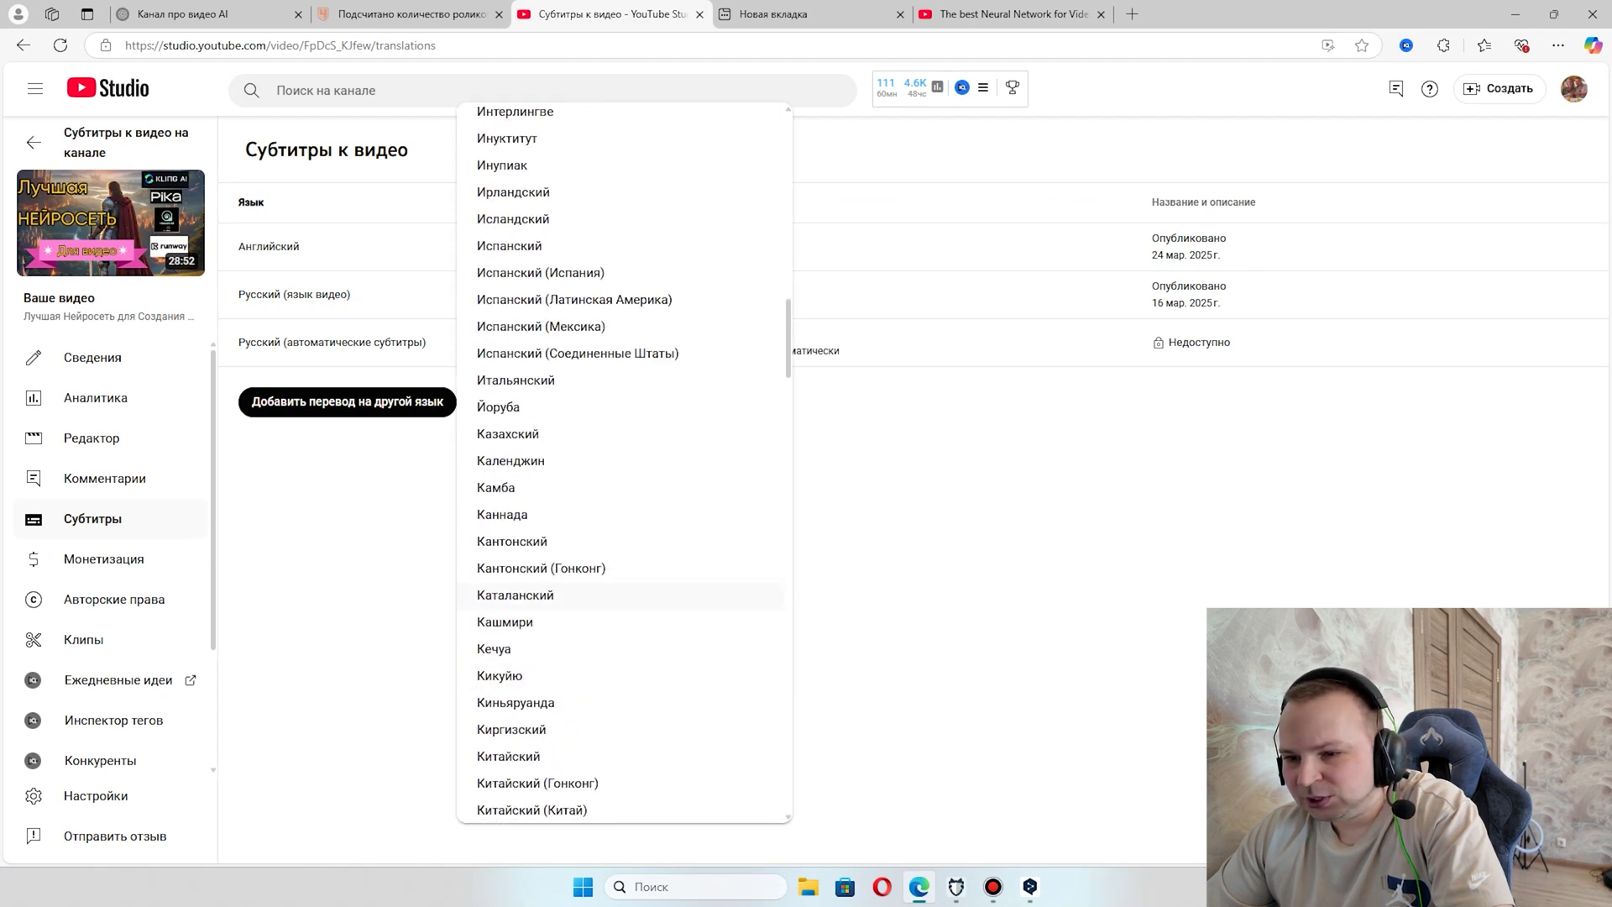
scroll(621, 611, "up", 1)
left_click(520, 357)
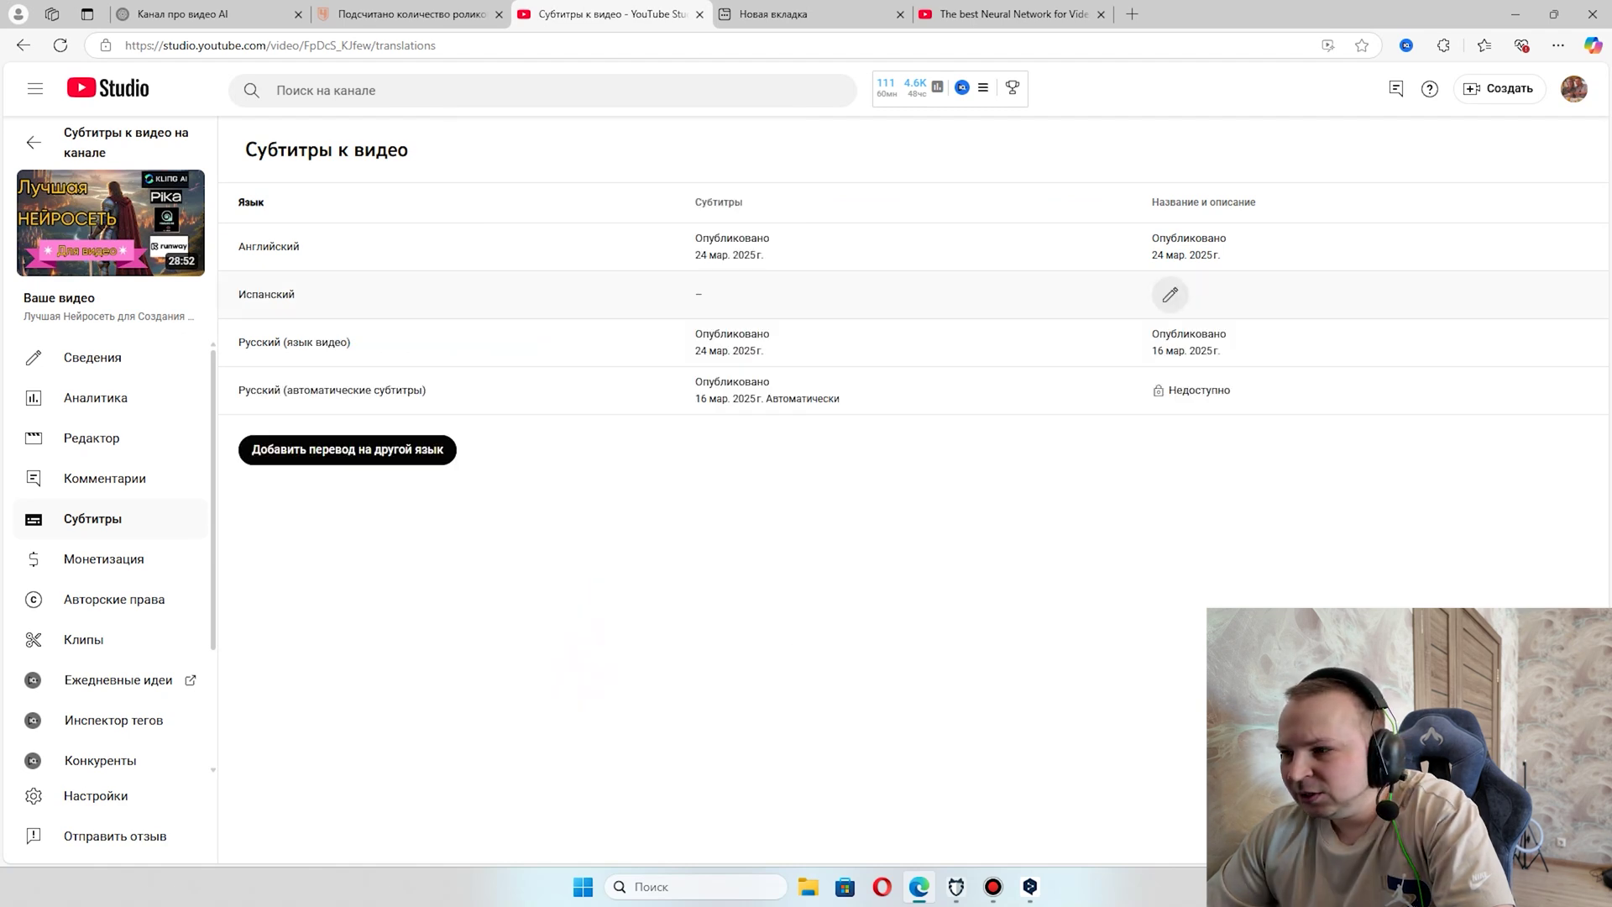
Translate the Russian title into Spanish with DeepL and enter "La mejor red neuronal para la creación de vídeos Runway, Kling, Pika, Hailuo, DreamFace" as the Spanish title
left_click(1170, 294)
left_click_drag(541, 283, 434, 263)
key("ctrl+c")
key("ctrl+c")
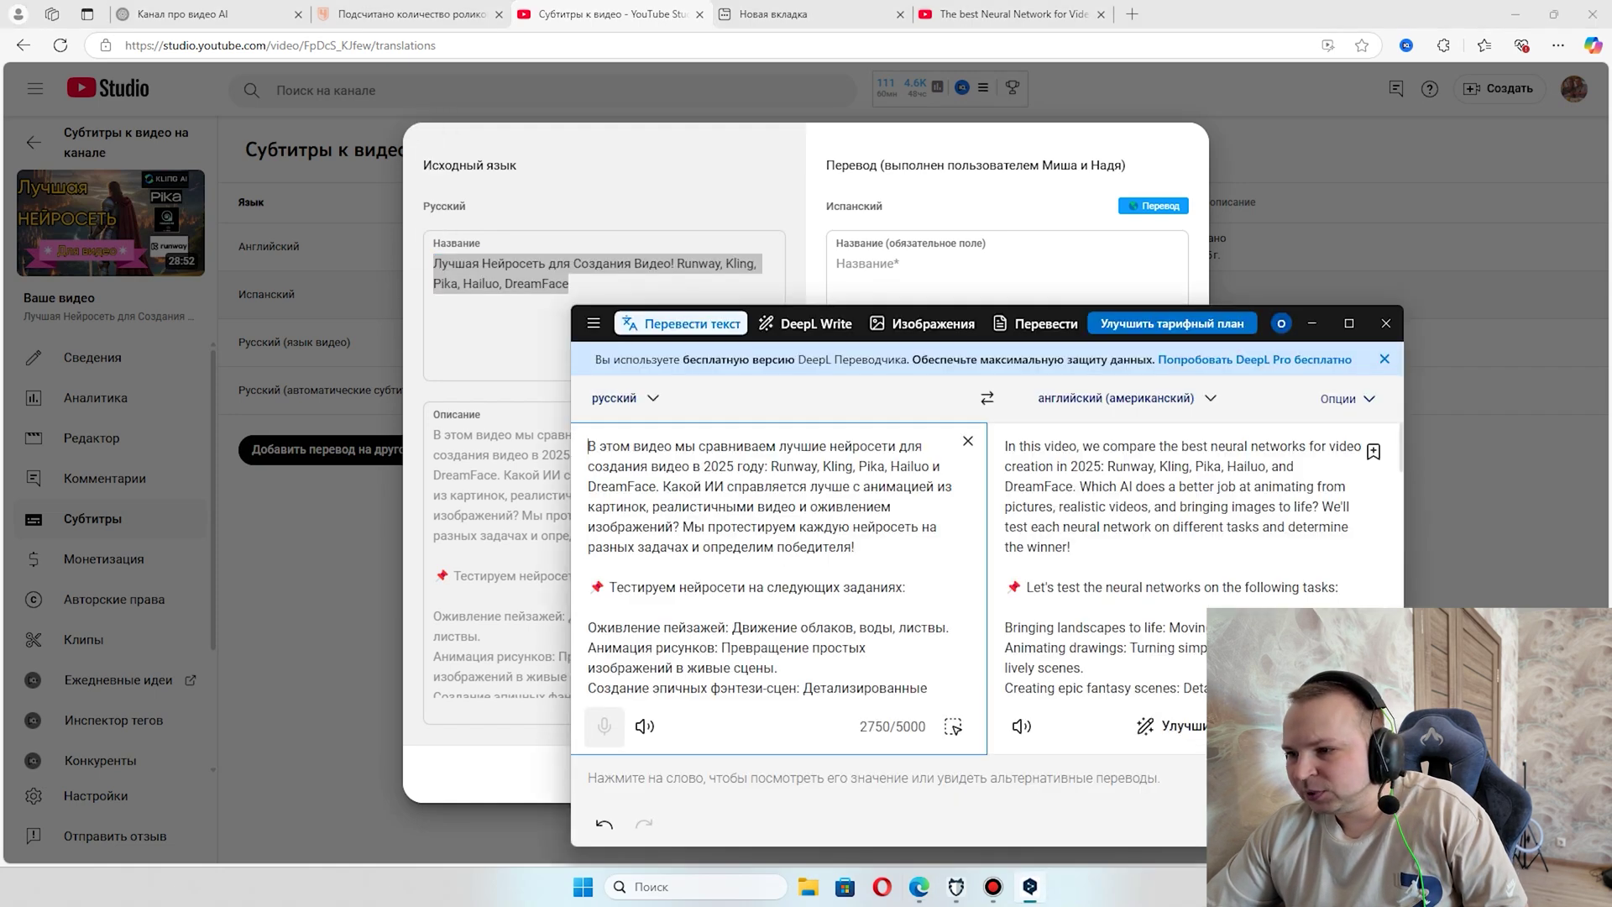
left_click(1127, 398)
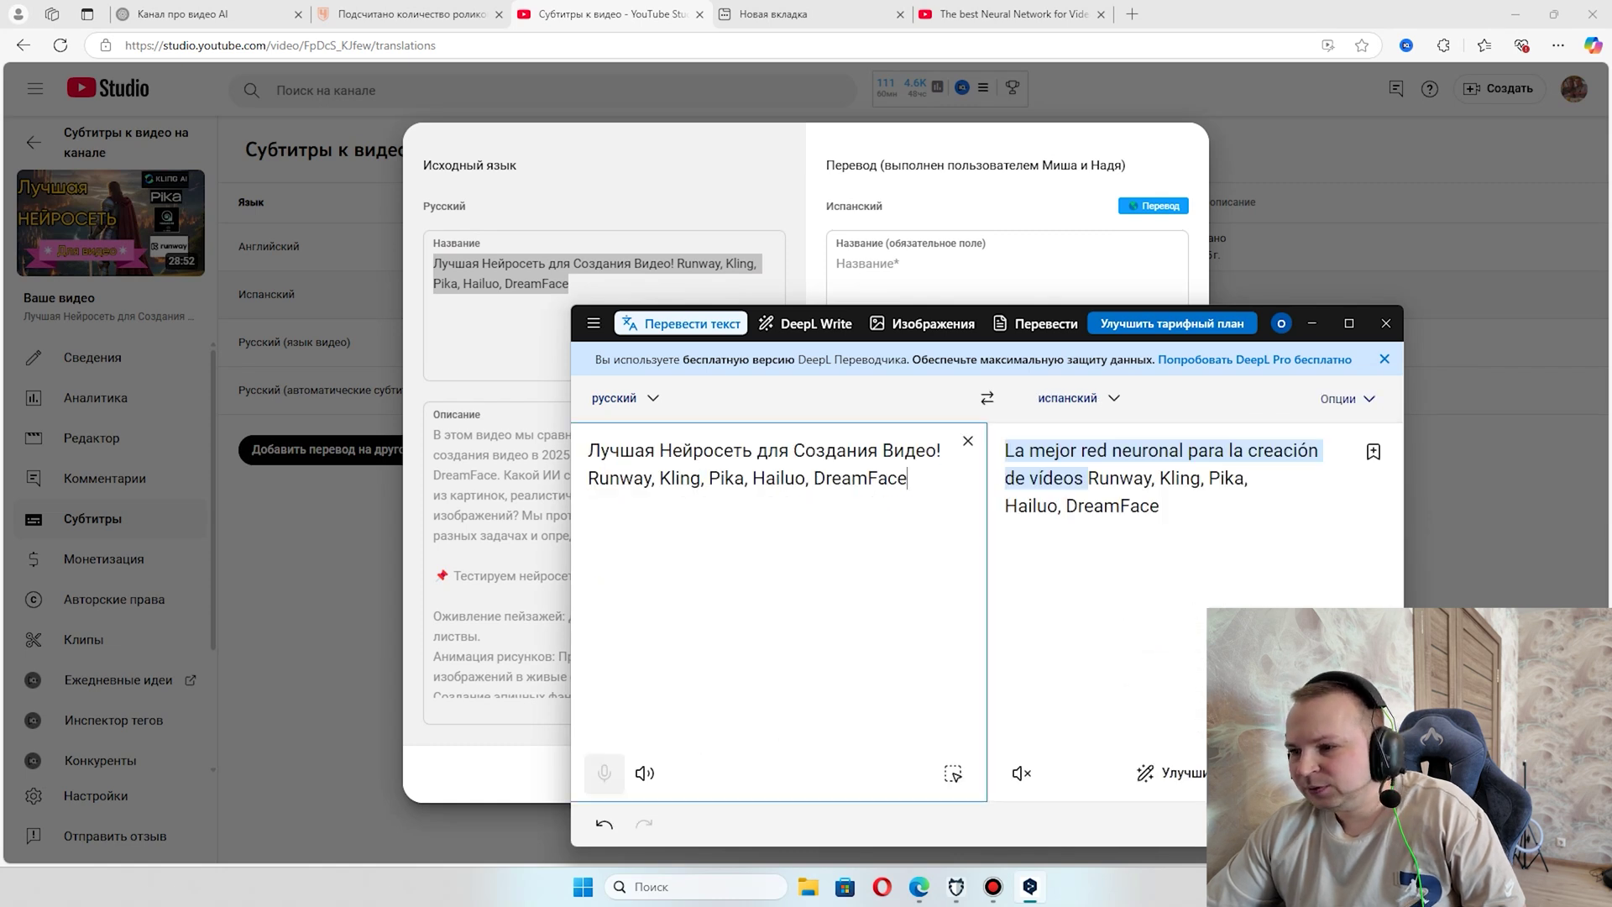
left_click(1160, 507)
key("ctrl+a")
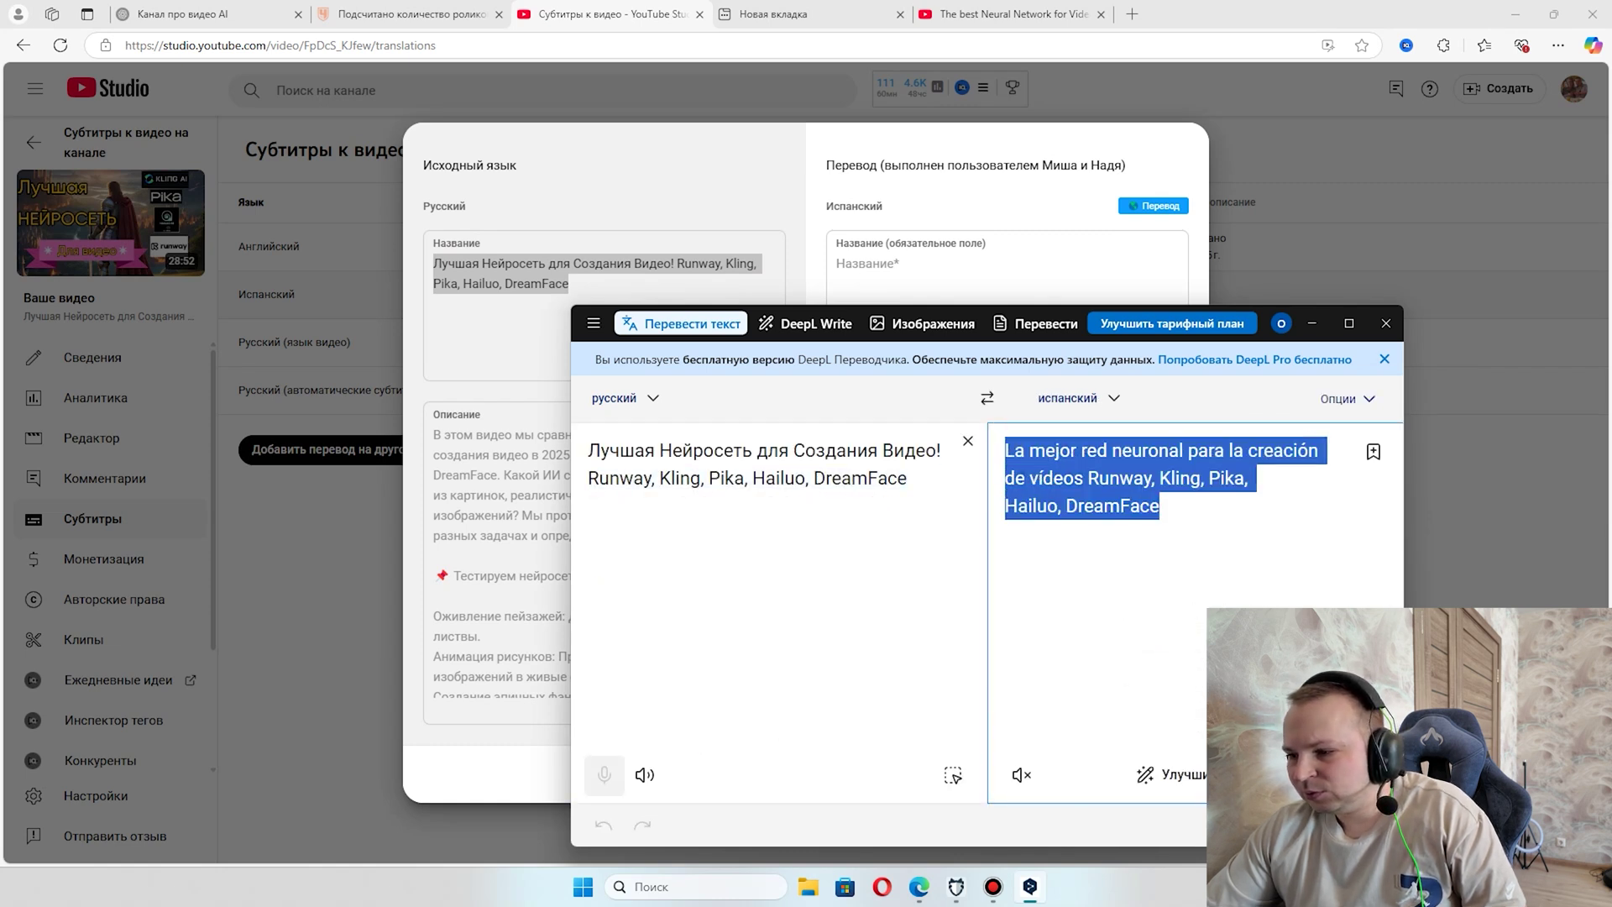
key("ctrl+c")
left_click(1311, 323)
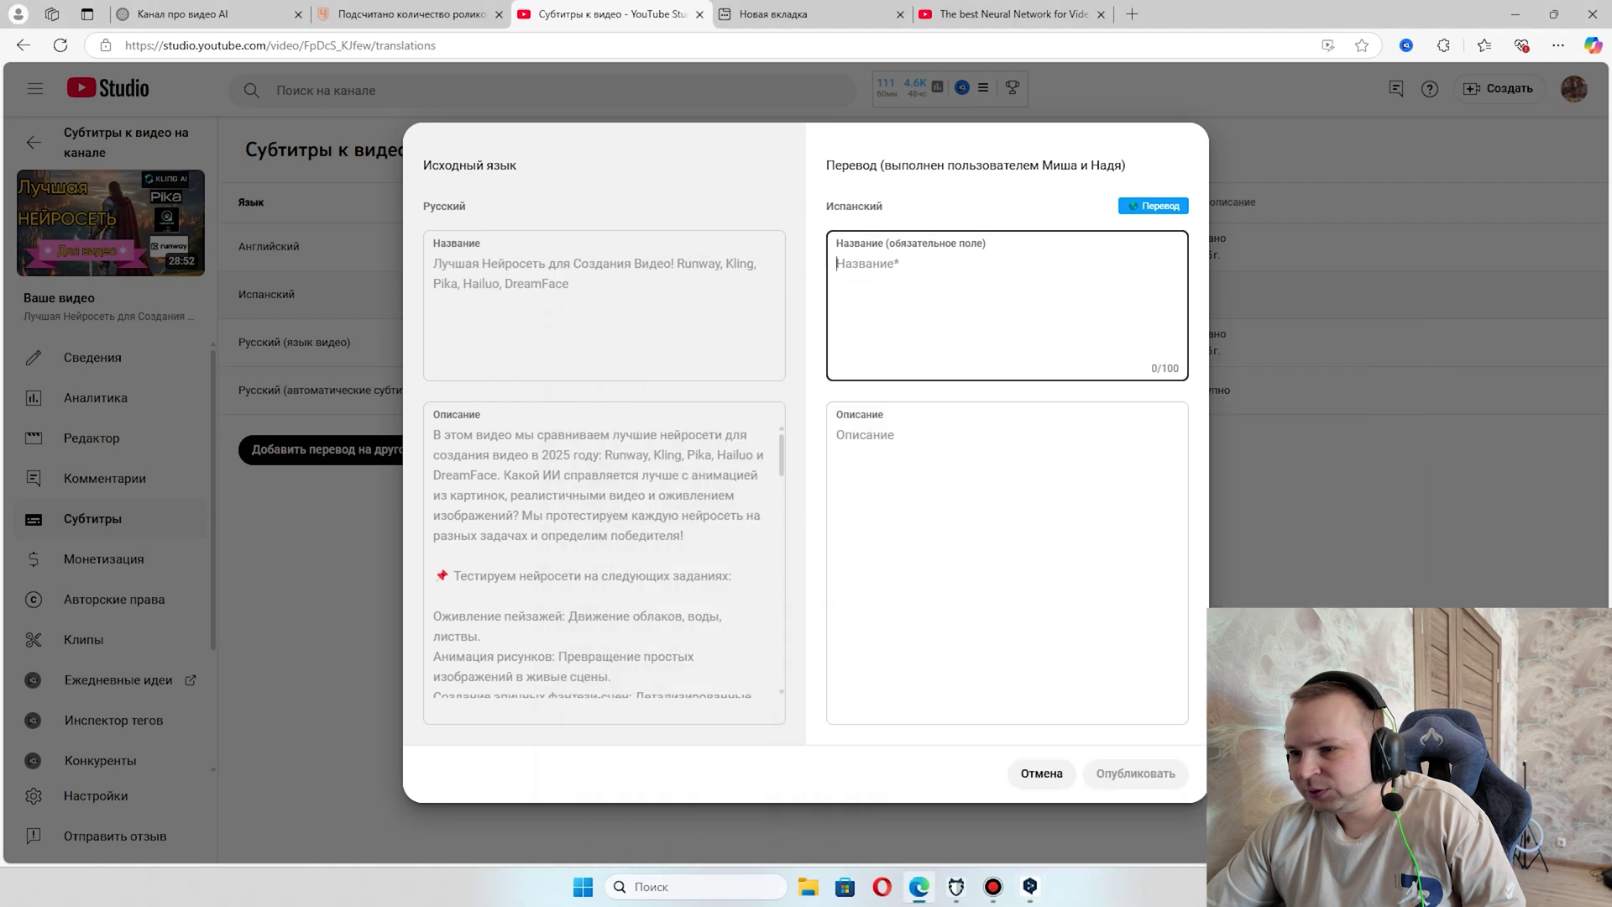
key("ctrl+v")
Translate the full Russian description into Spanish with DeepL, insert it as the Spanish description, and publish the translated title and description
left_click(604, 536)
key("ctrl+a")
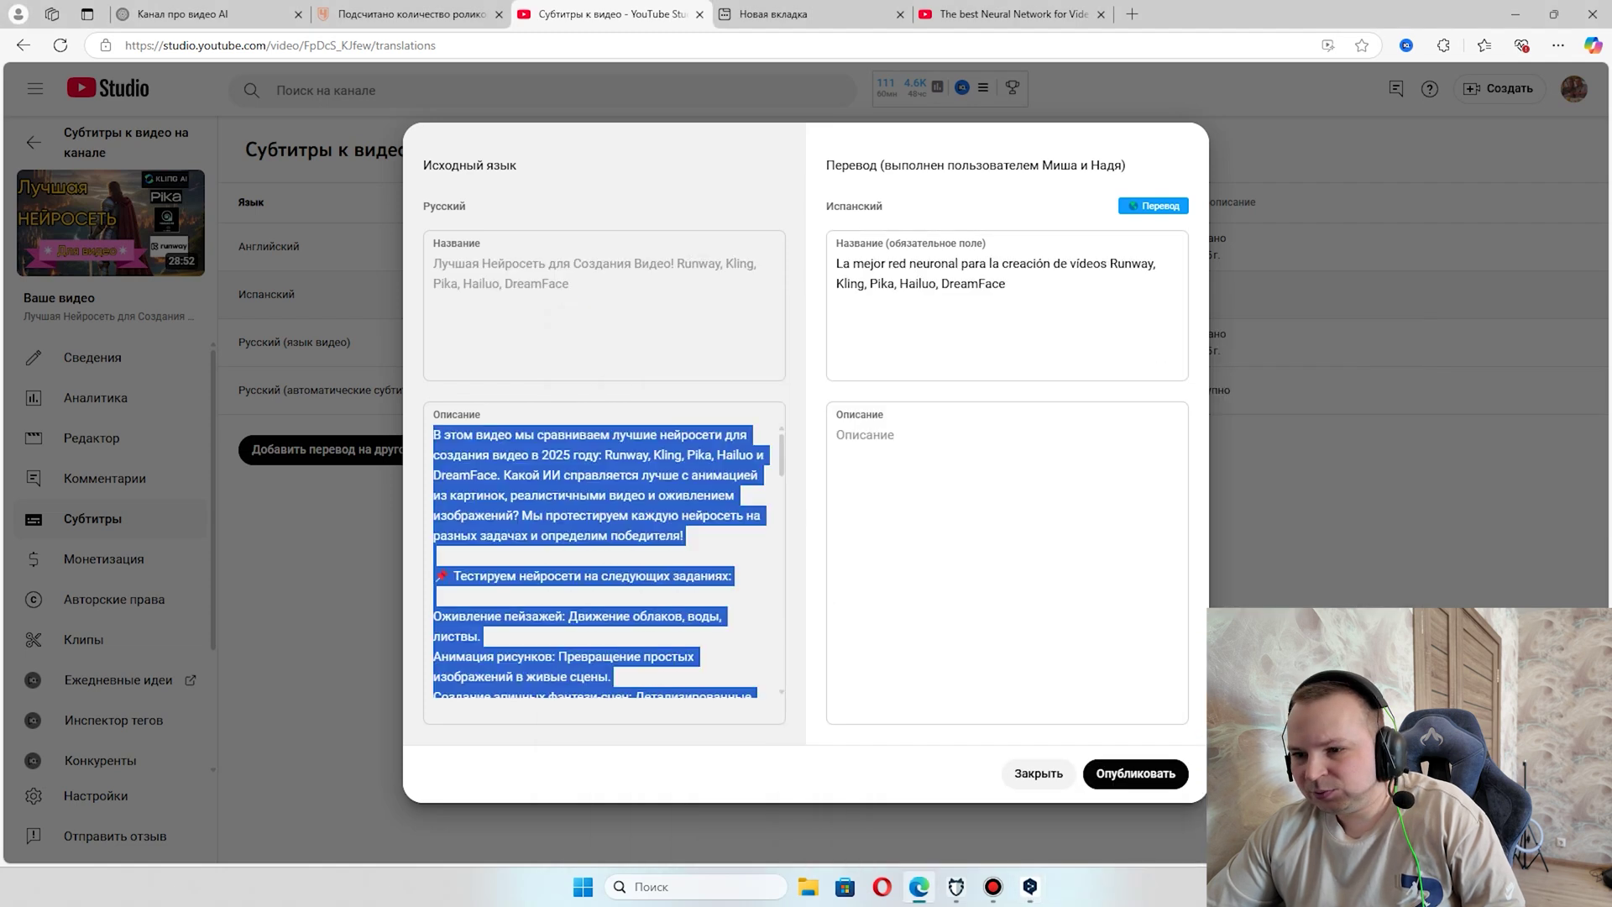
left_click(1030, 887)
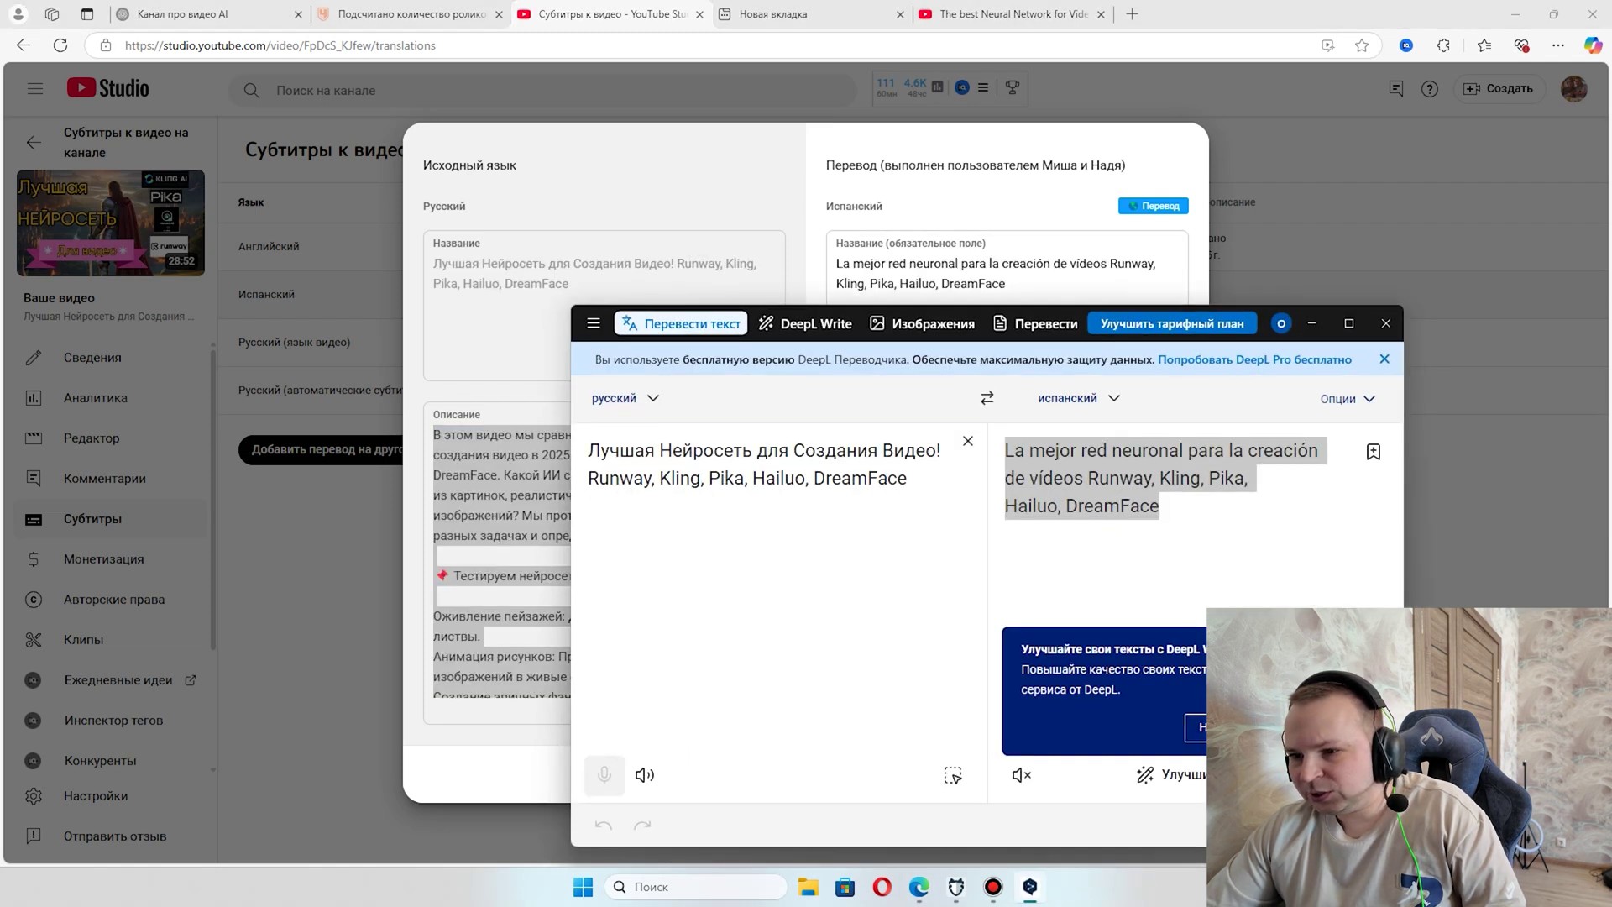
left_click(779, 555)
key("ctrl+a")
left_click(1175, 527)
left_click(1229, 726)
left_click(1175, 527)
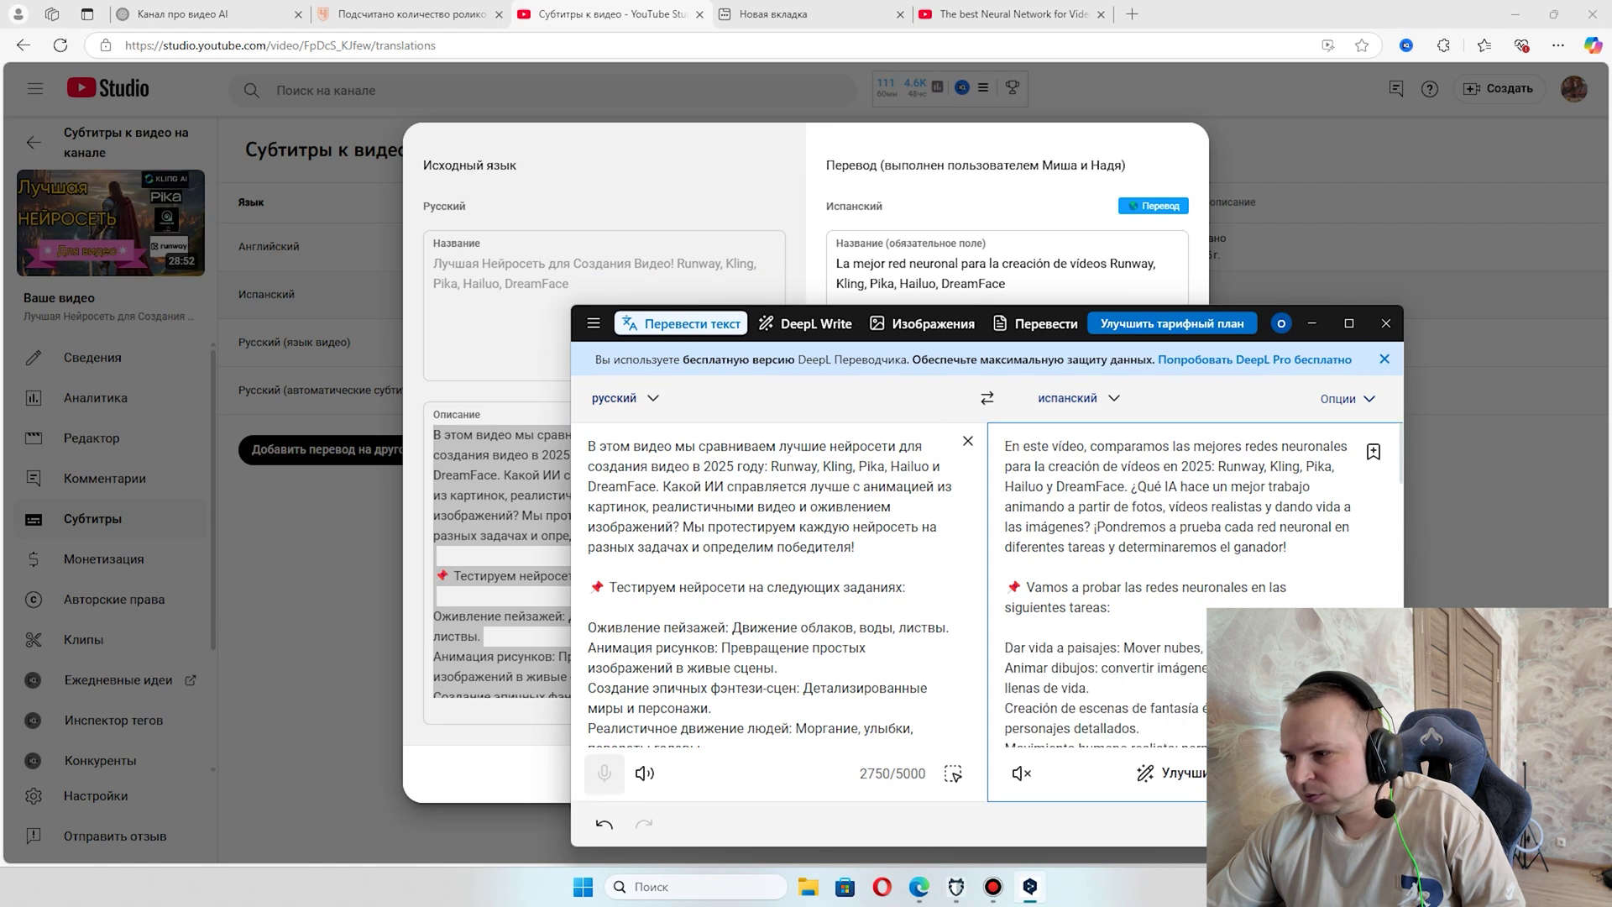
left_click(1311, 323)
left_click(1008, 546)
key("ctrl+v")
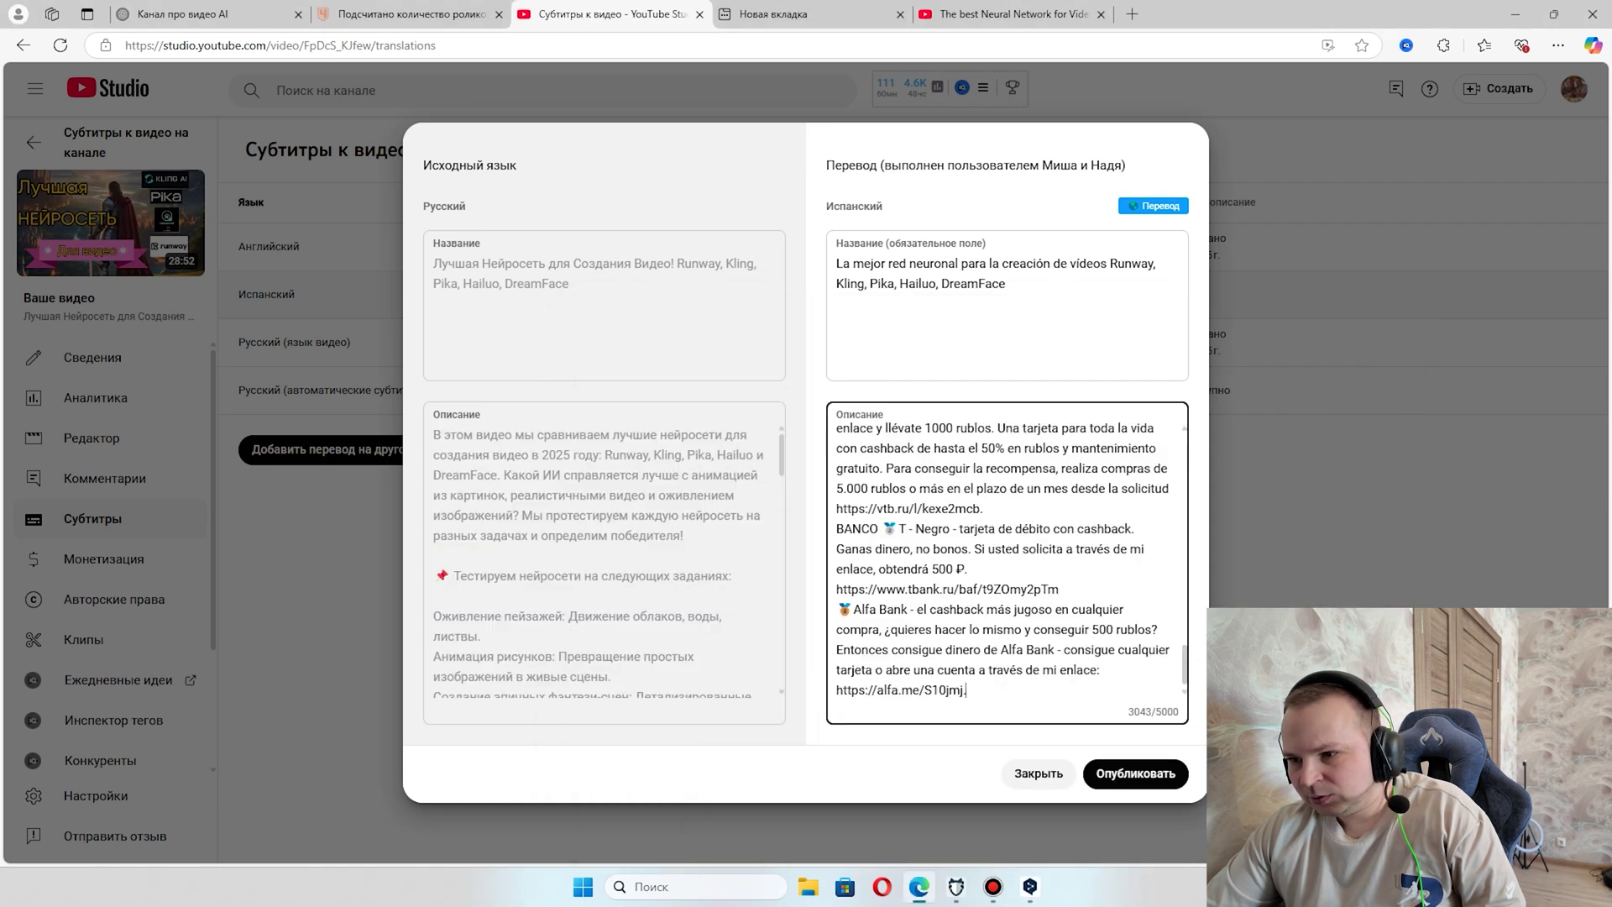
left_click(1135, 773)
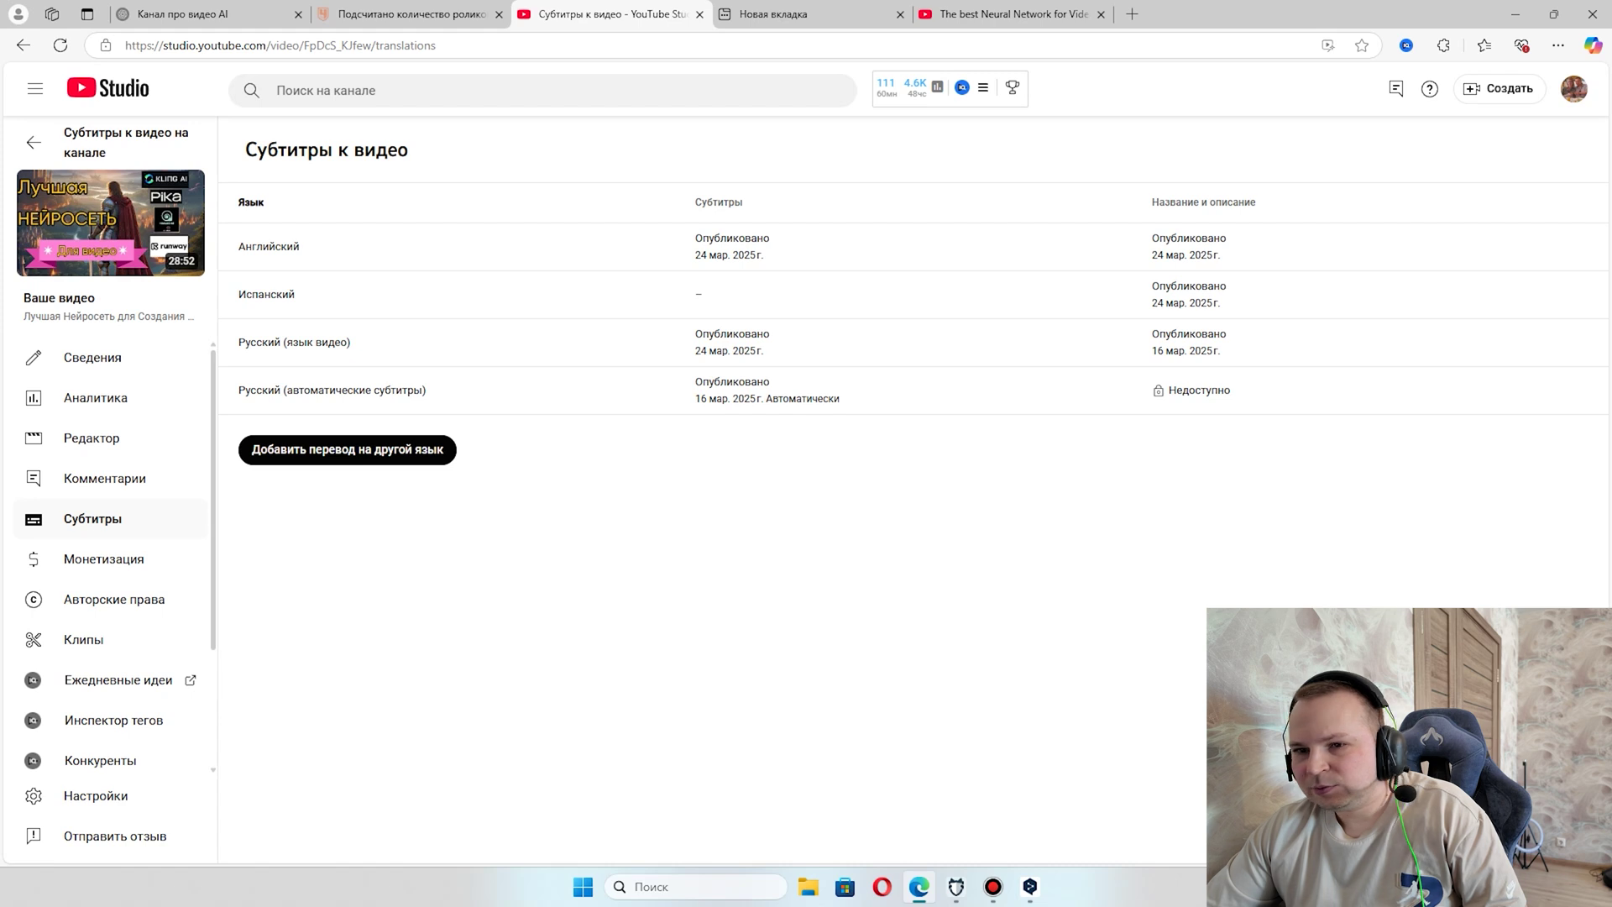
Create the Spanish subtitles by automatic translation of the Russian ones and publish them
left_click(714, 294)
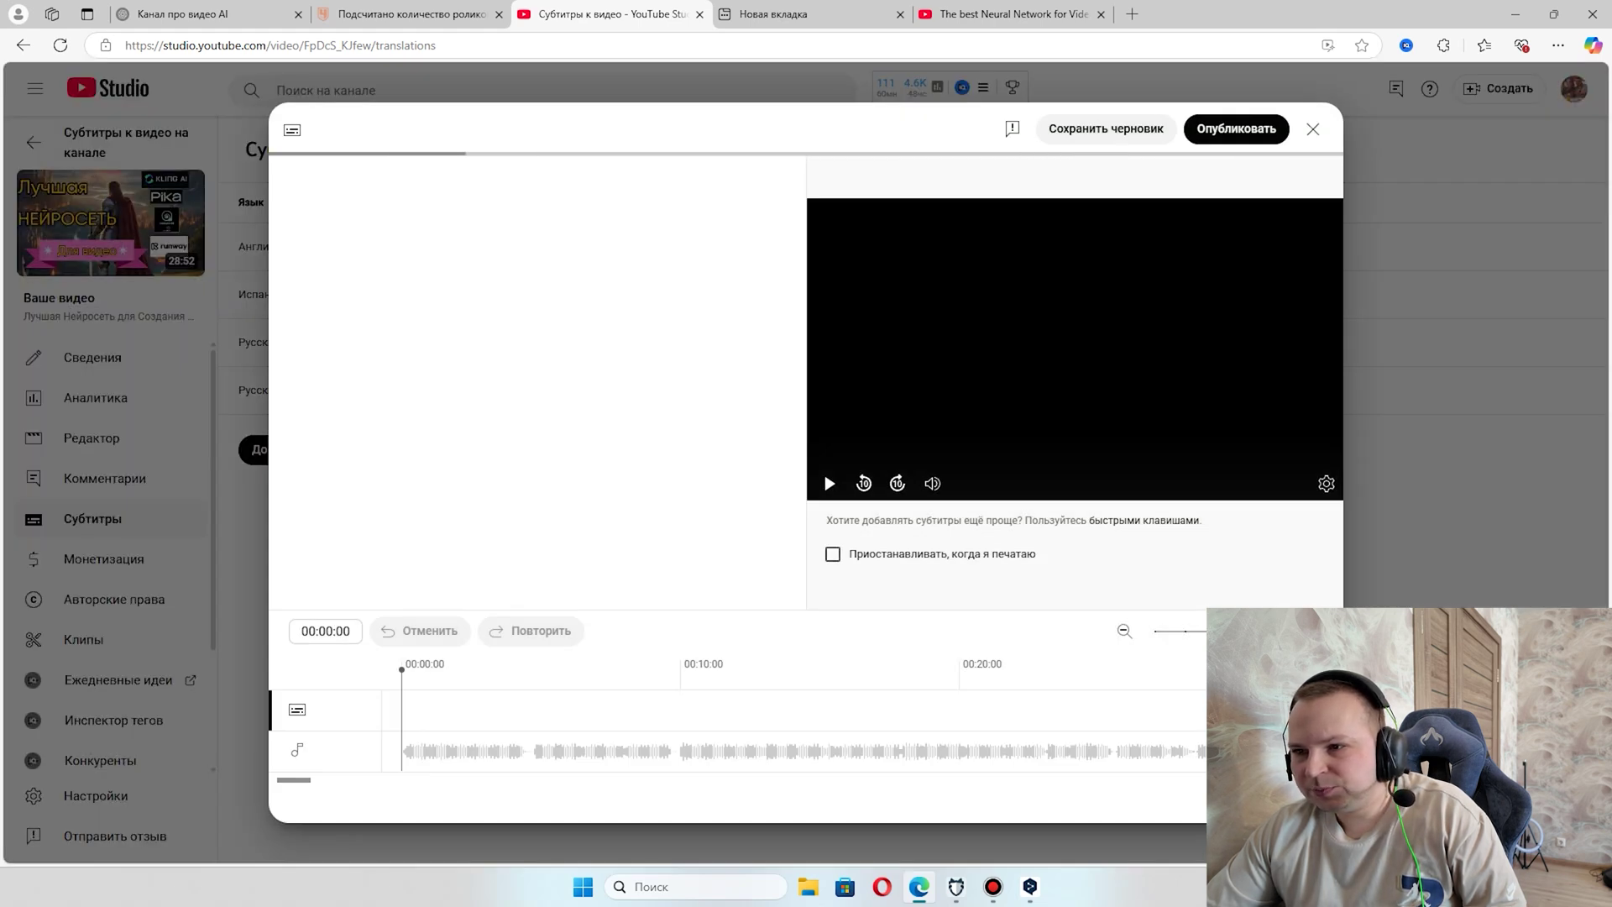
left_click(352, 363)
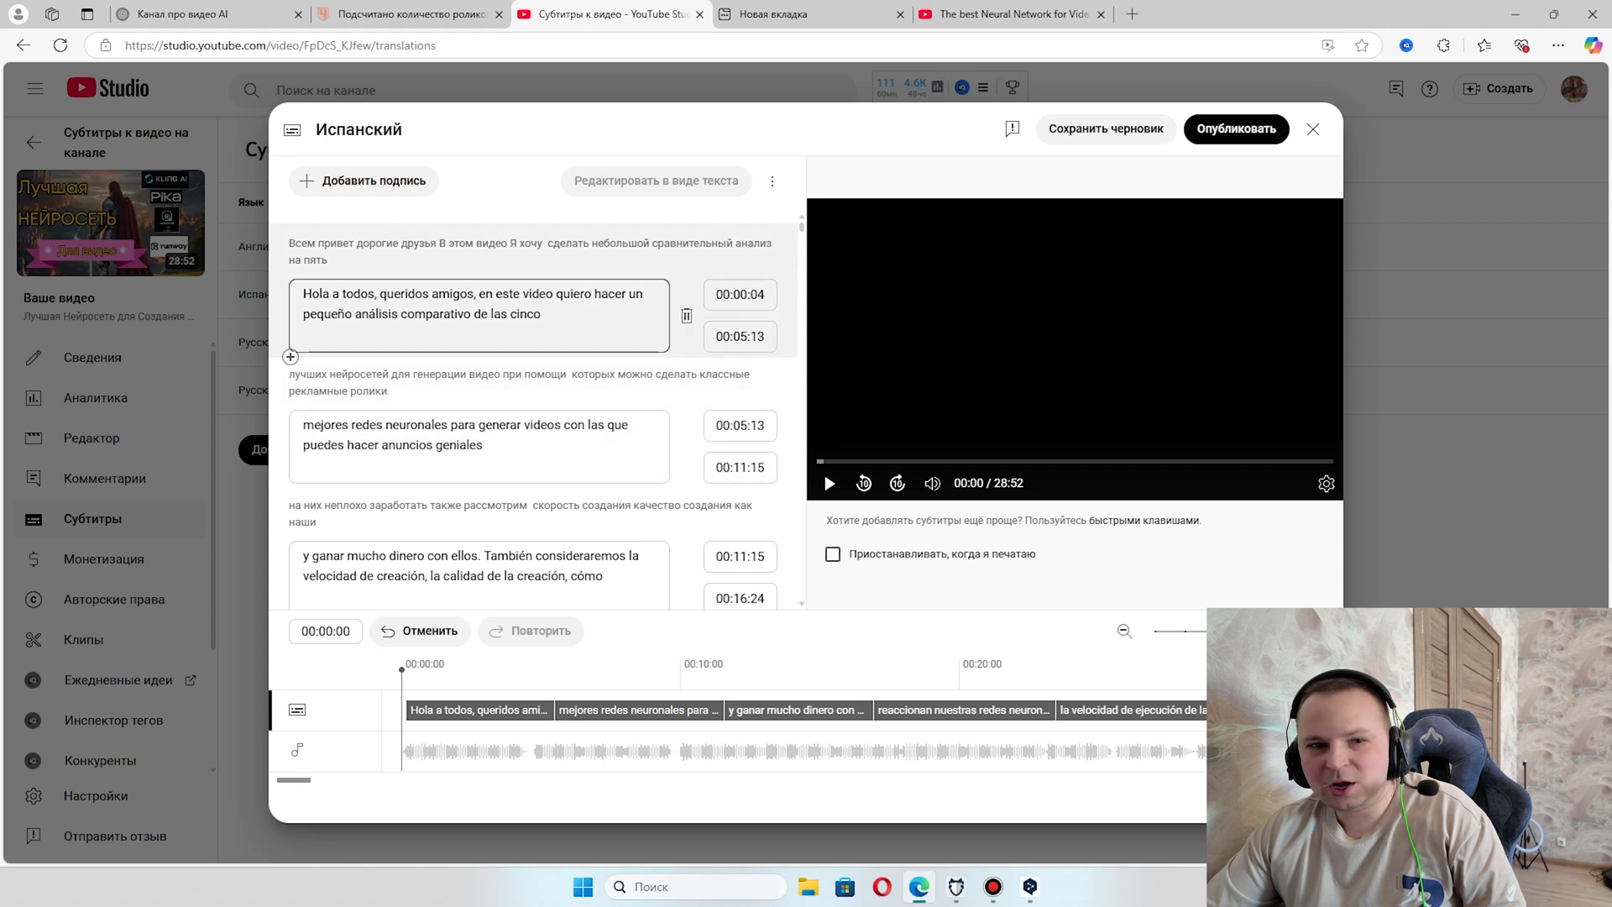
left_click(1235, 129)
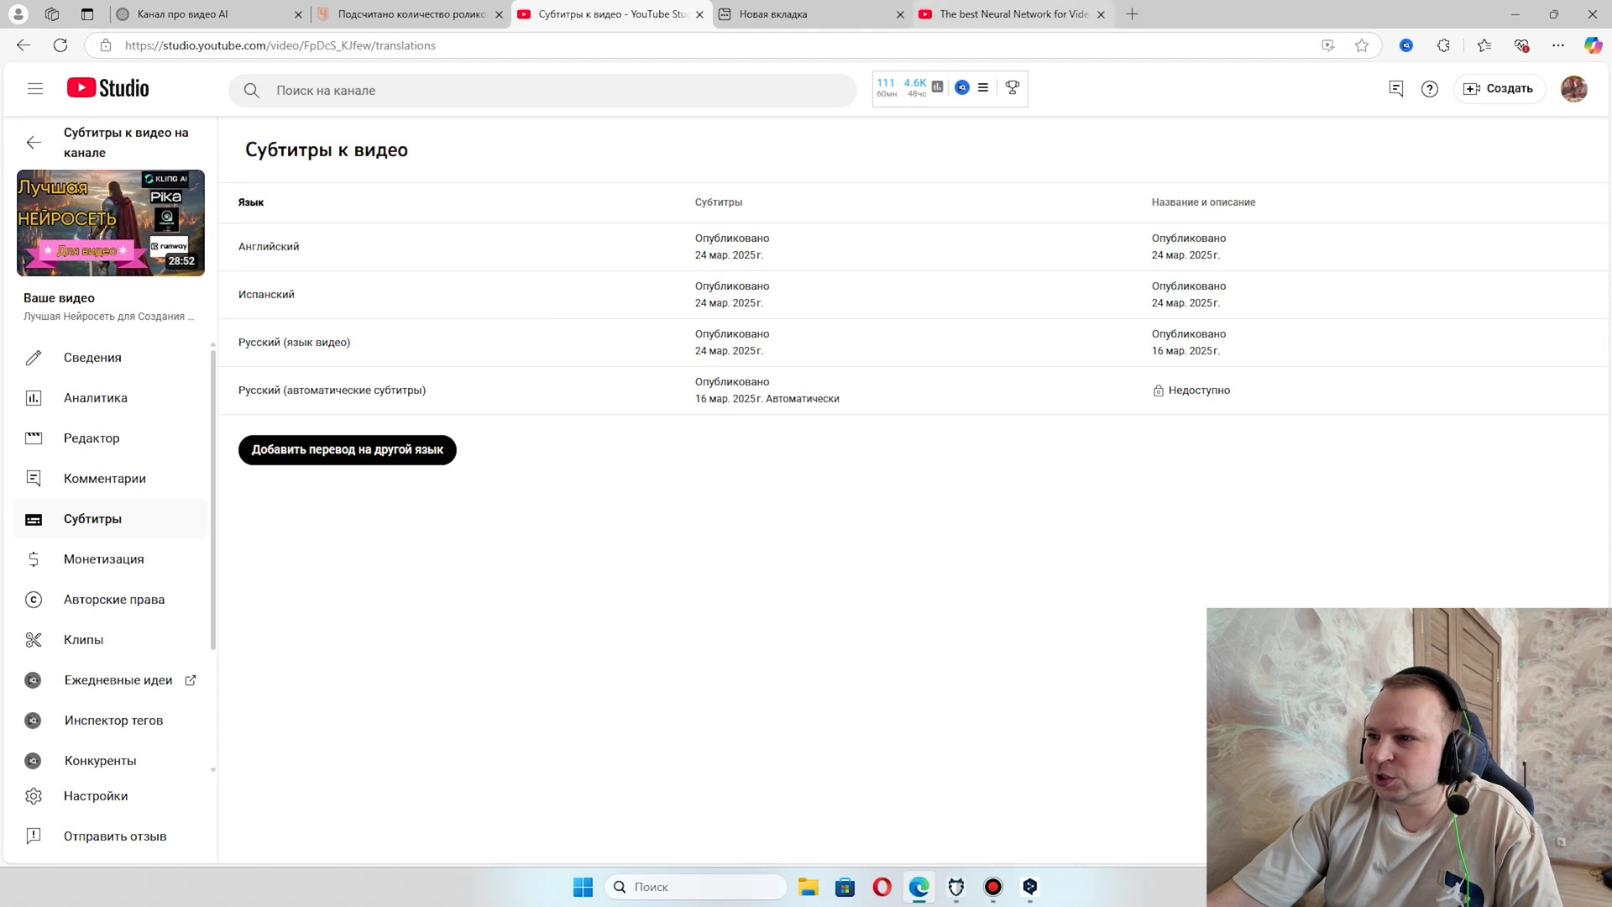
Open the details of the video "Как Зарабатывать на Американском YouTube" in YouTube Studio and examine its additional settings and tags
left_click(1013, 14)
left_click(1553, 88)
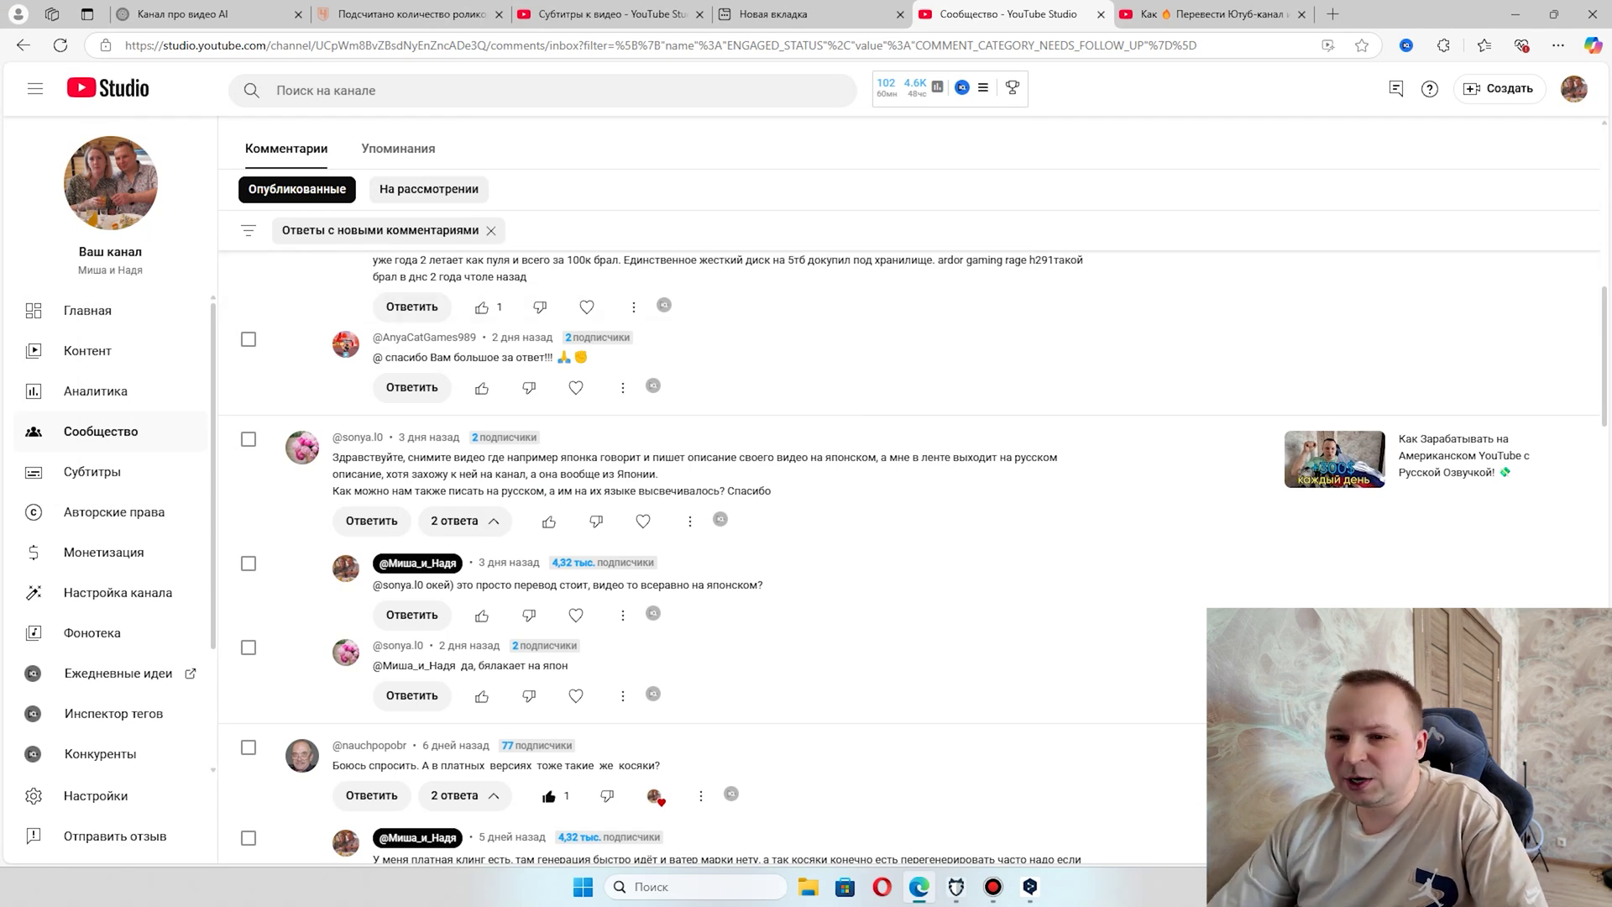
left_click(87, 350)
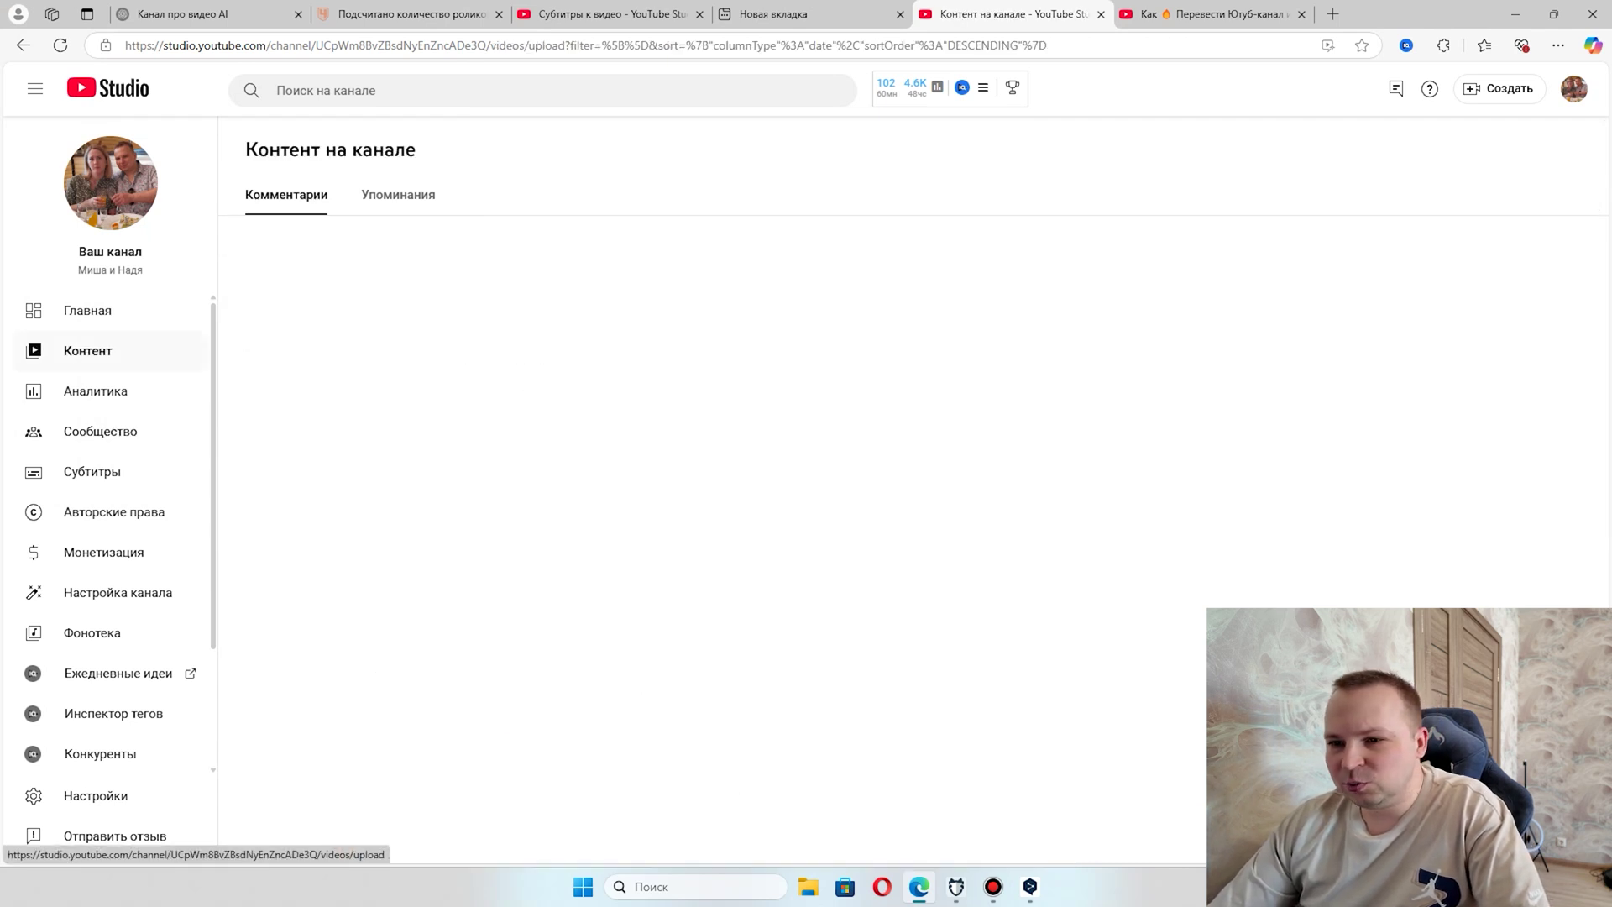
left_click(523, 344)
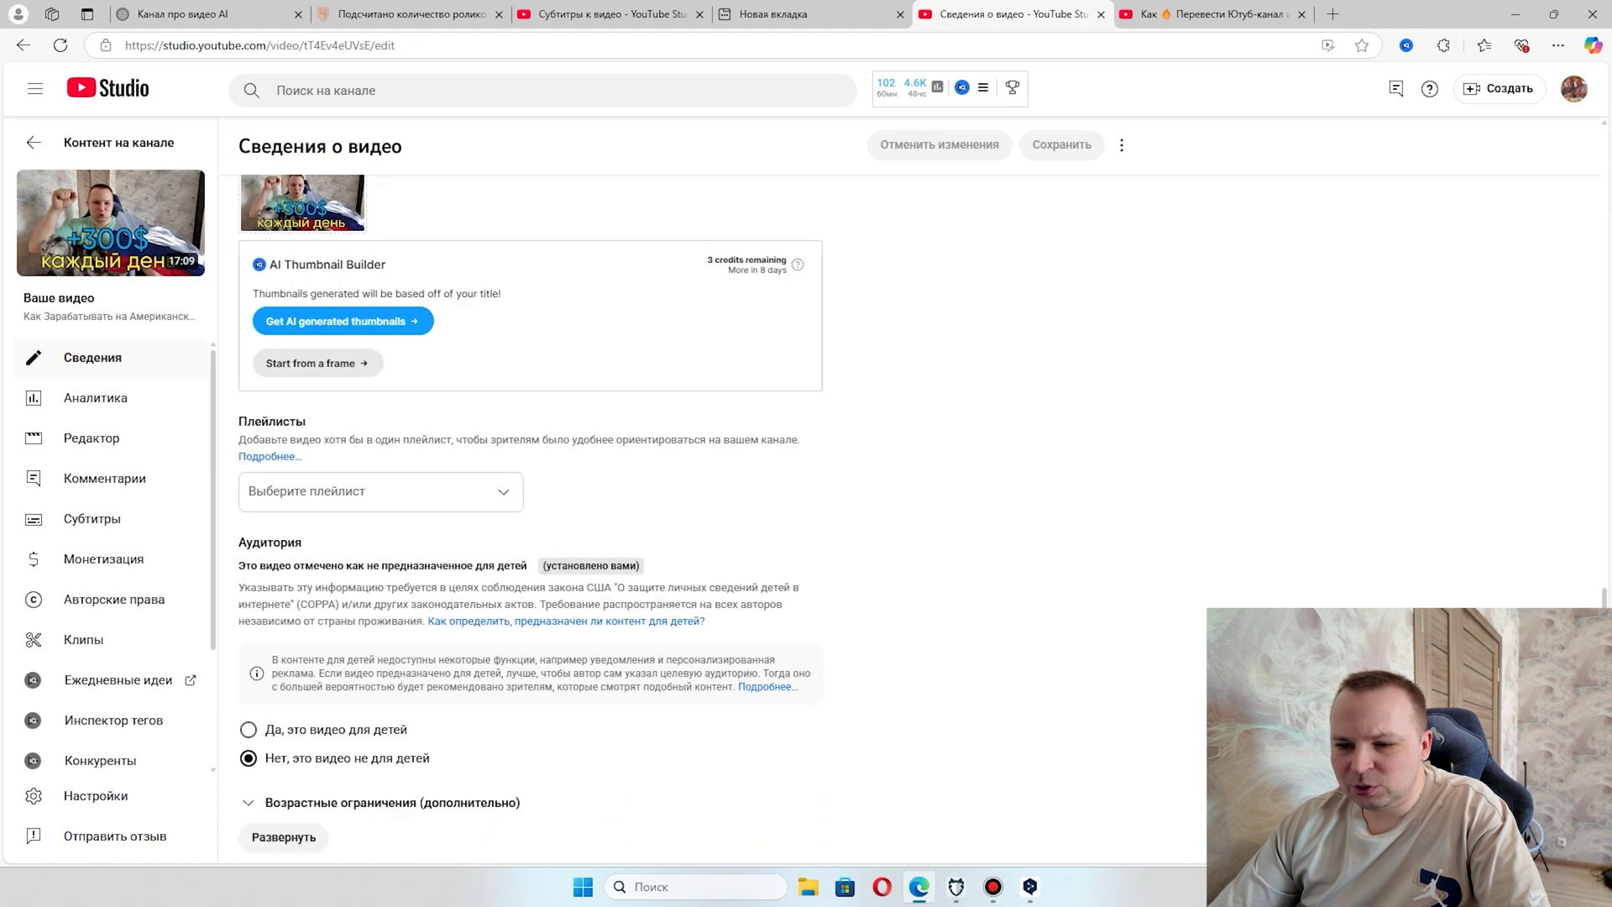
scroll(530, 519, "down", 15)
scroll(529, 519, "up", 4)
scroll(529, 519, "up", 1)
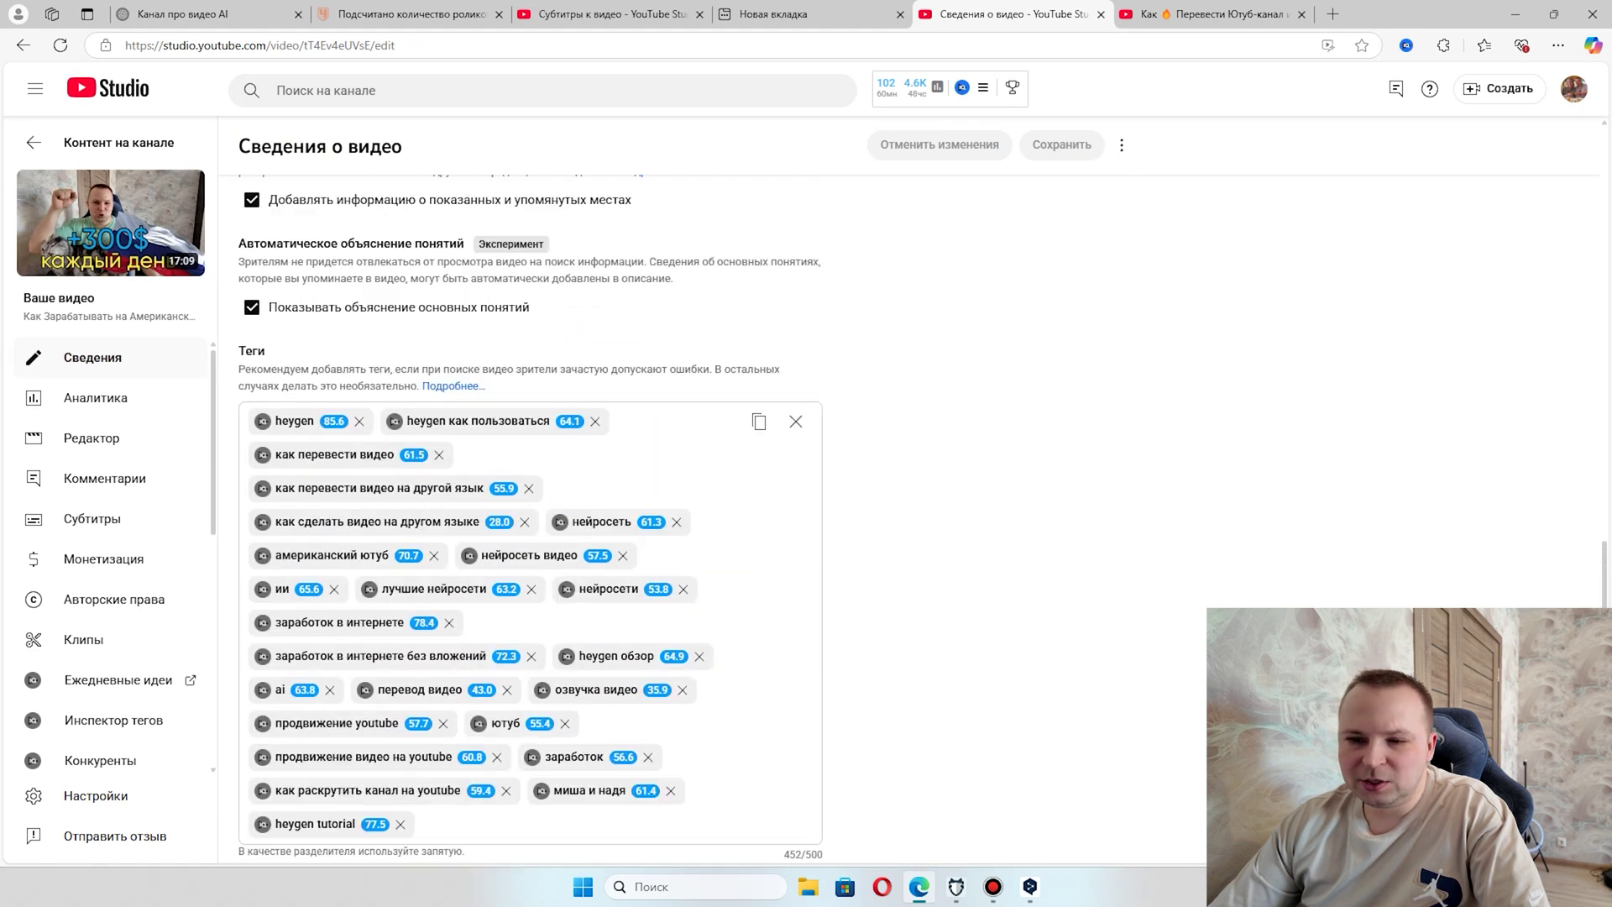